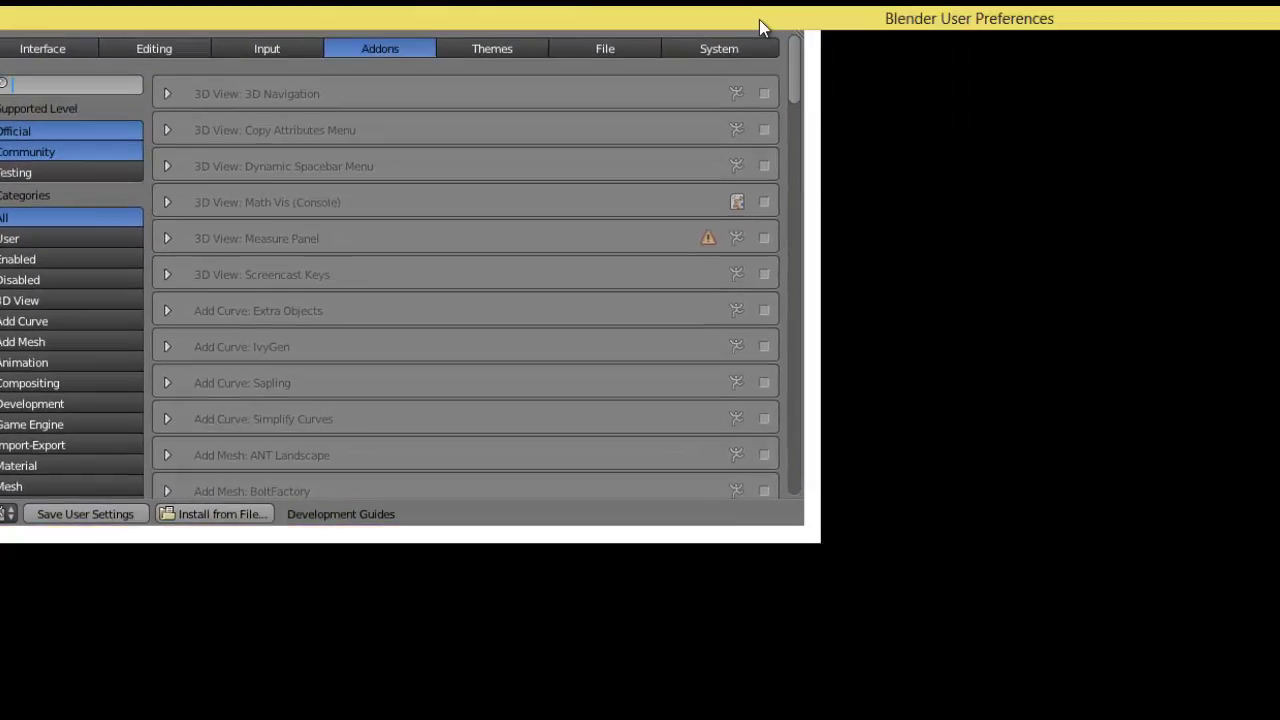
Search the add-ons for "s3", enable Import-Export: S3PY Animation Tools, and close the preferences
double_click(759, 28)
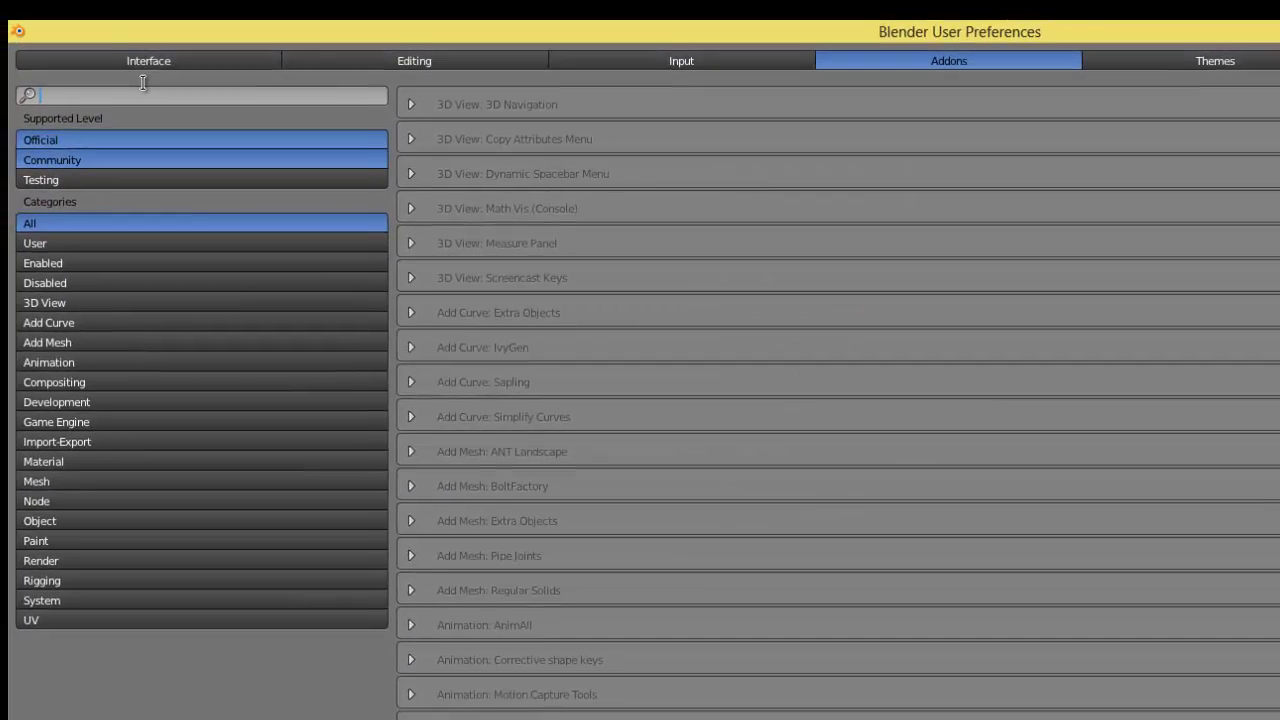
type("s3")
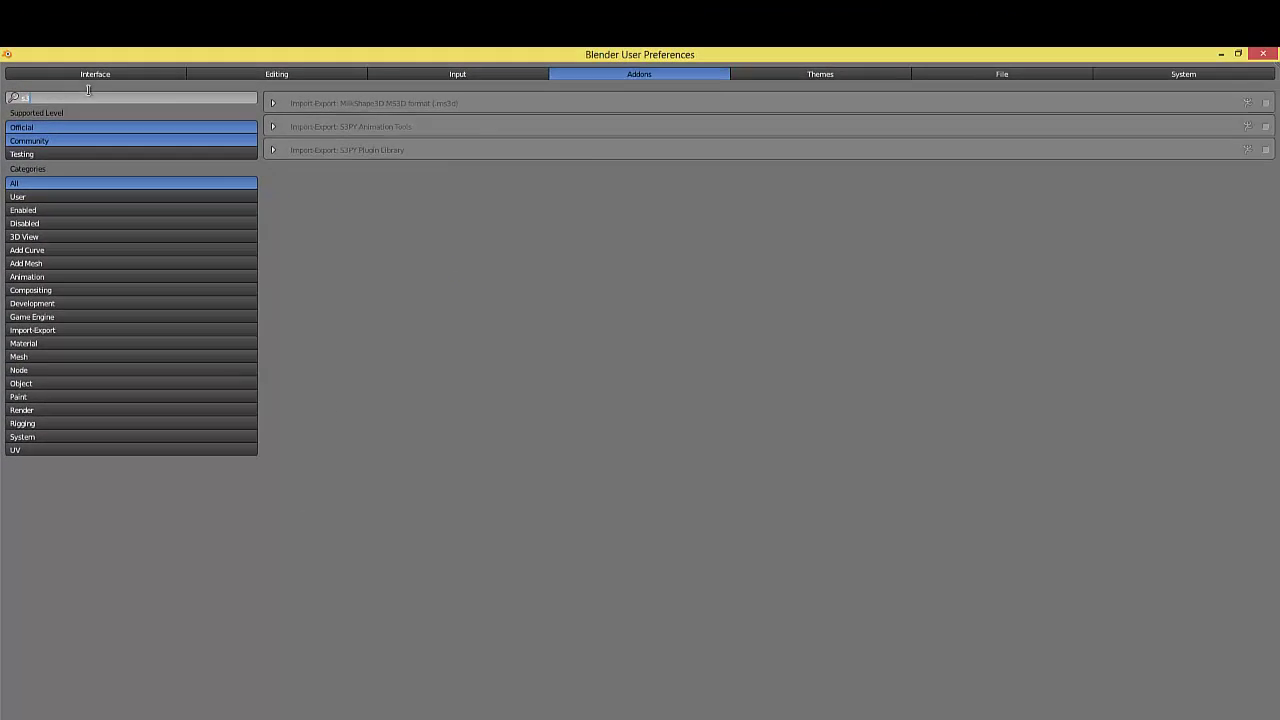
left_click(1265, 127)
left_click(1260, 55)
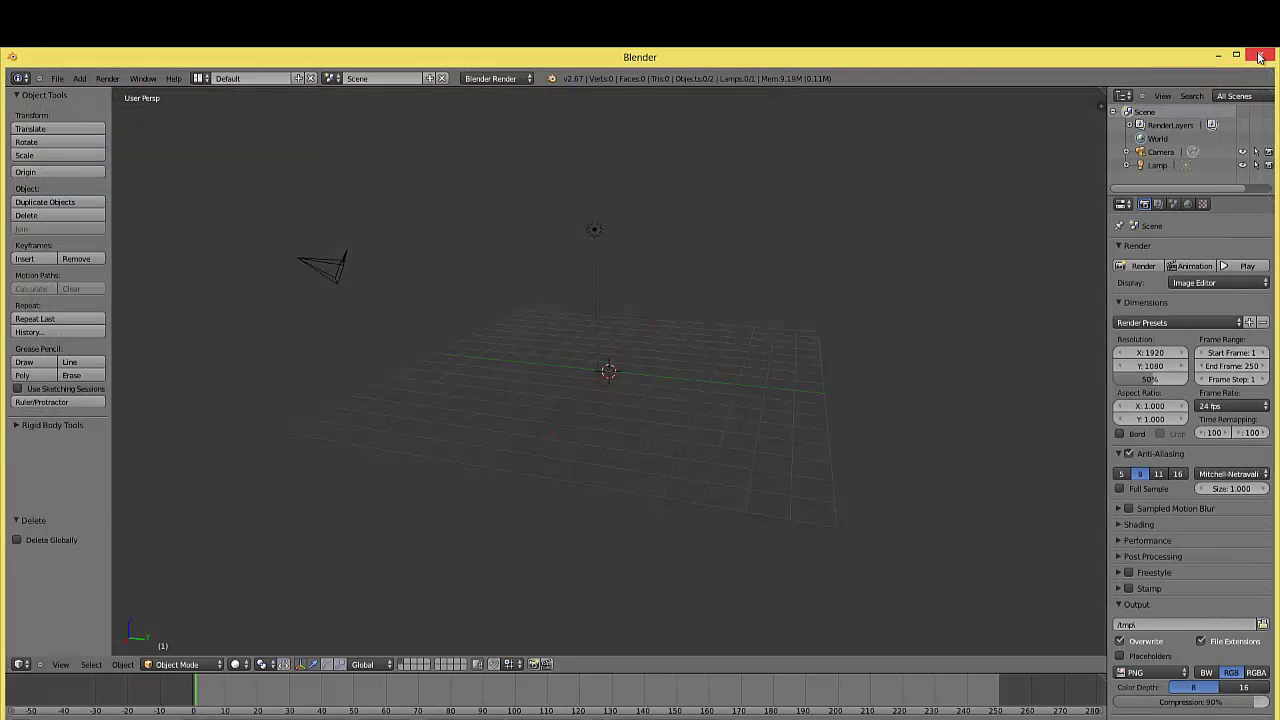
Open the file afRig.blend from the sims ring folder
middle_click_drag(682, 327, 730, 375)
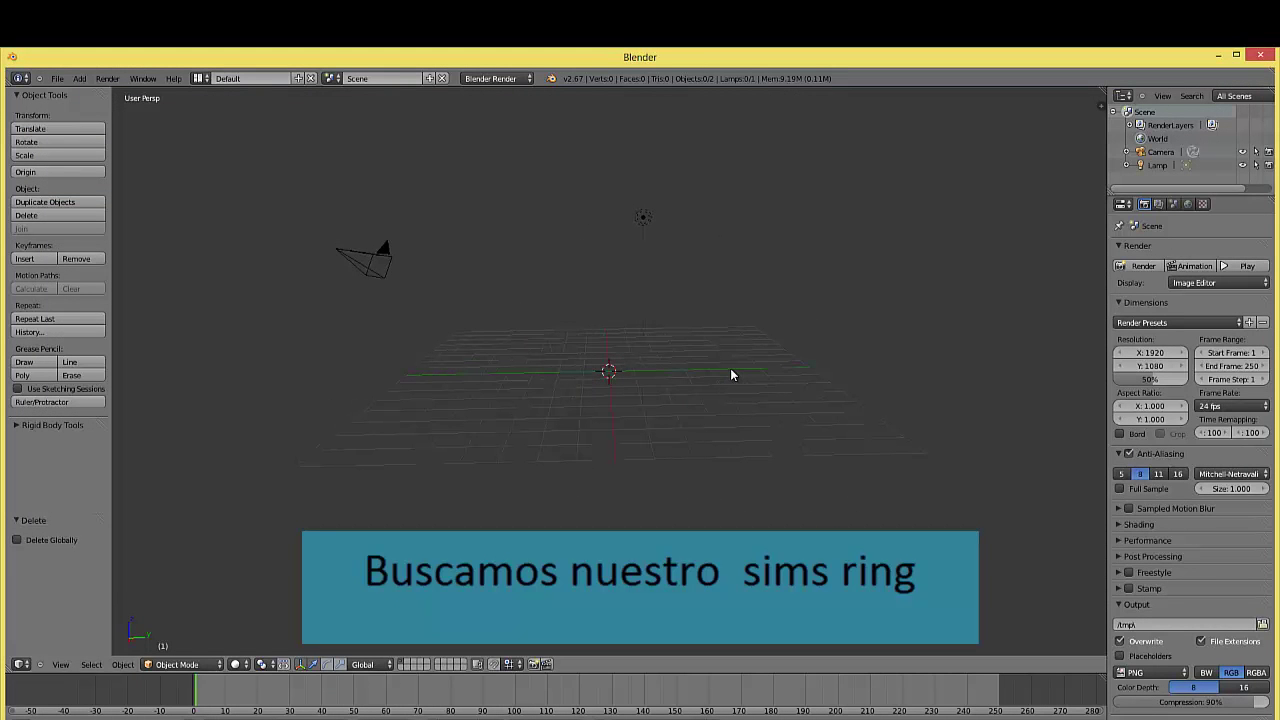
left_click(57, 78)
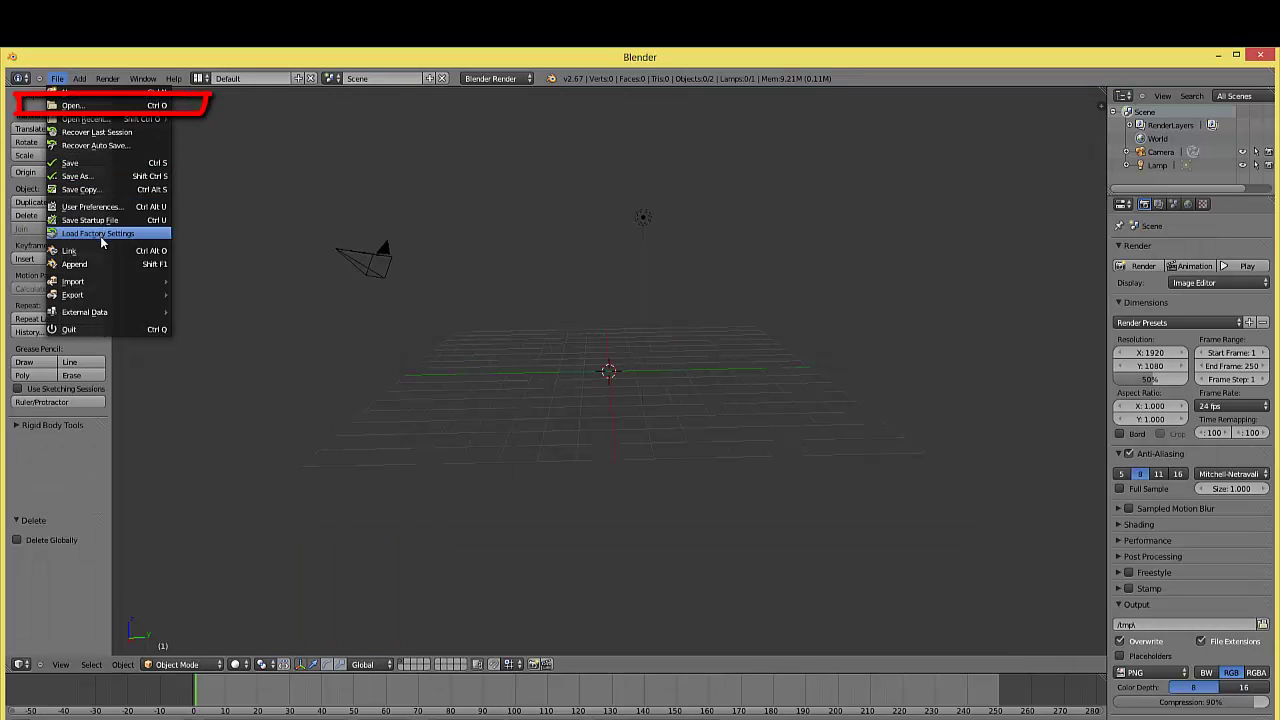
left_click(84, 106)
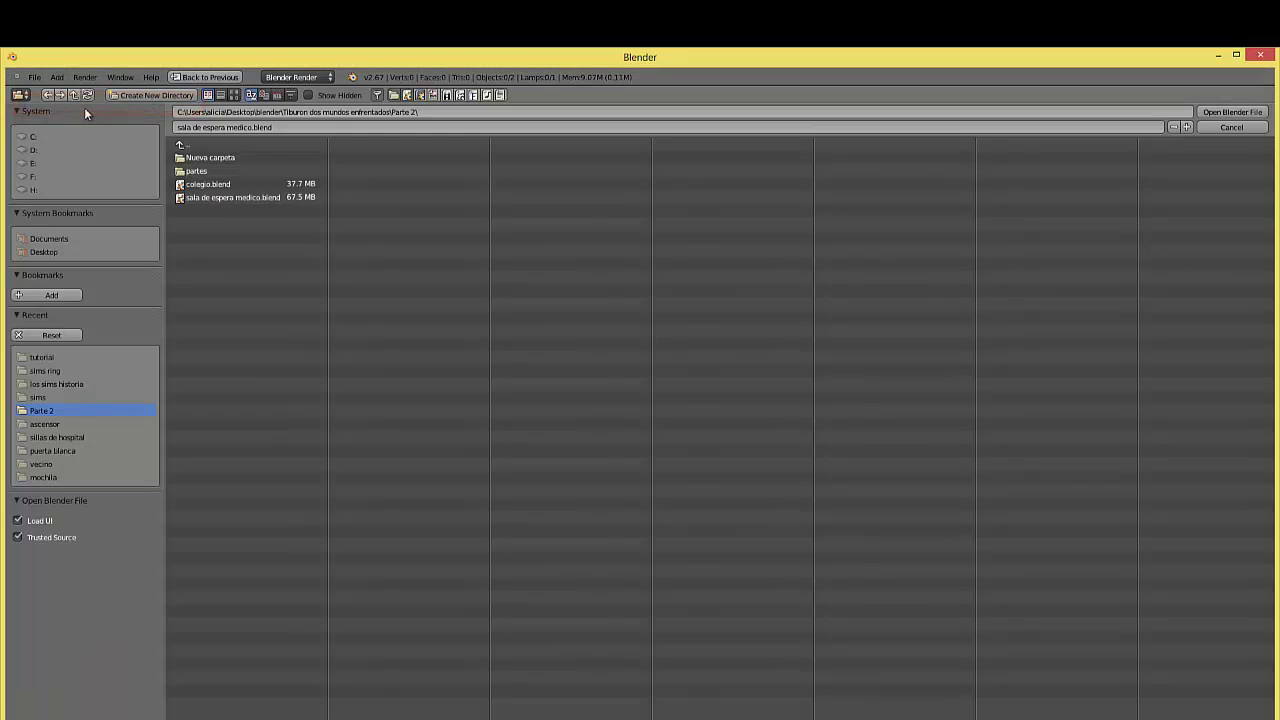
left_click(221, 171)
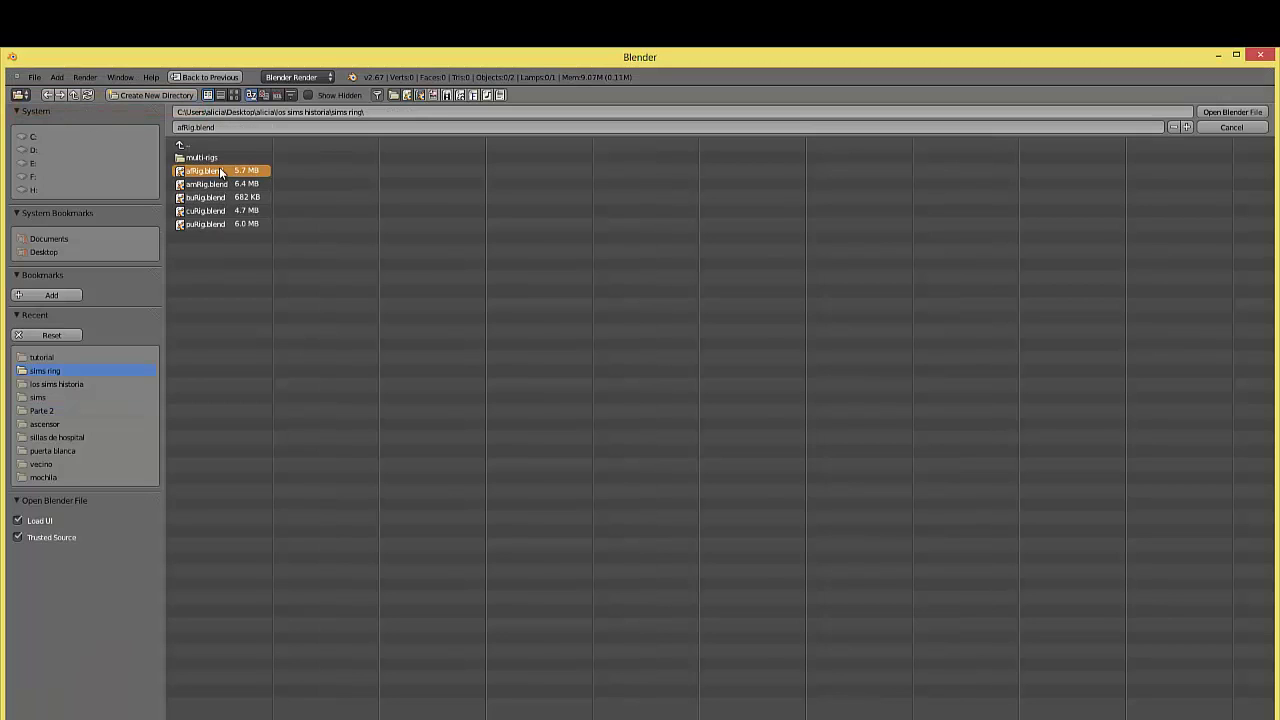
left_click(1252, 118)
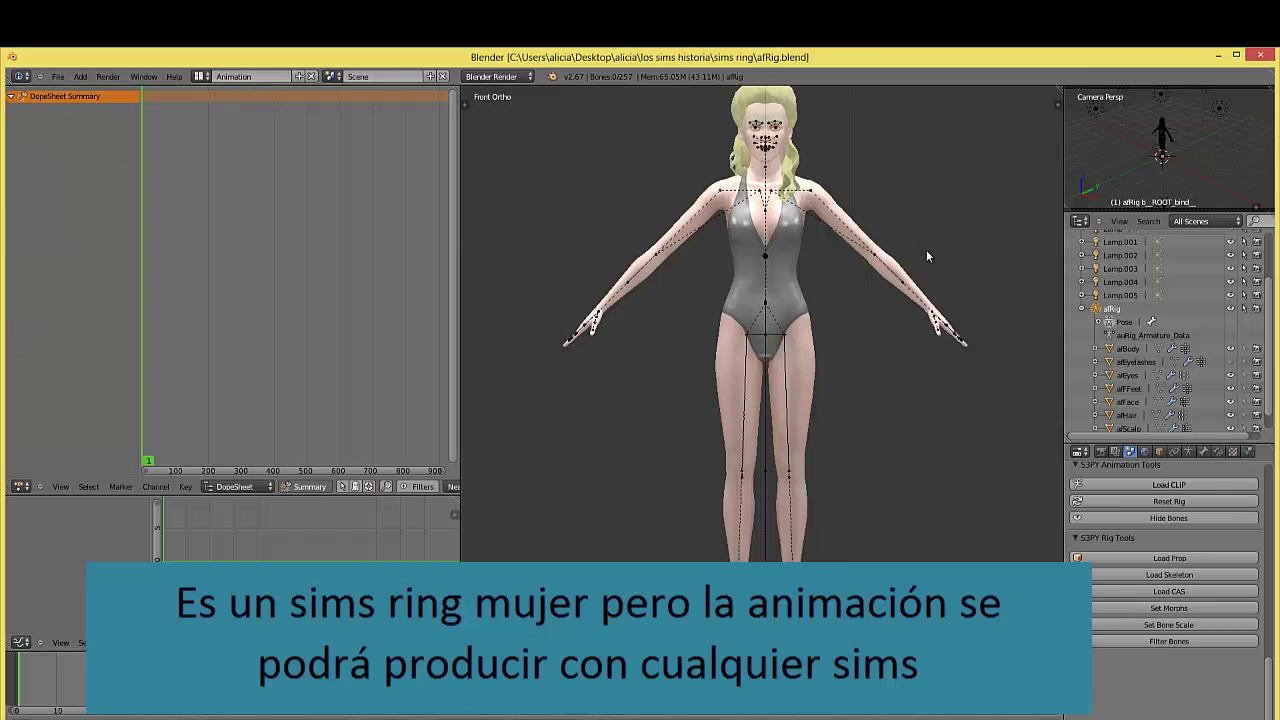
Widen the 3D viewport by narrowing the dope sheet and F-curve editor areas
scroll(873, 281, "down", 5)
middle_click_drag(908, 304, 756, 312)
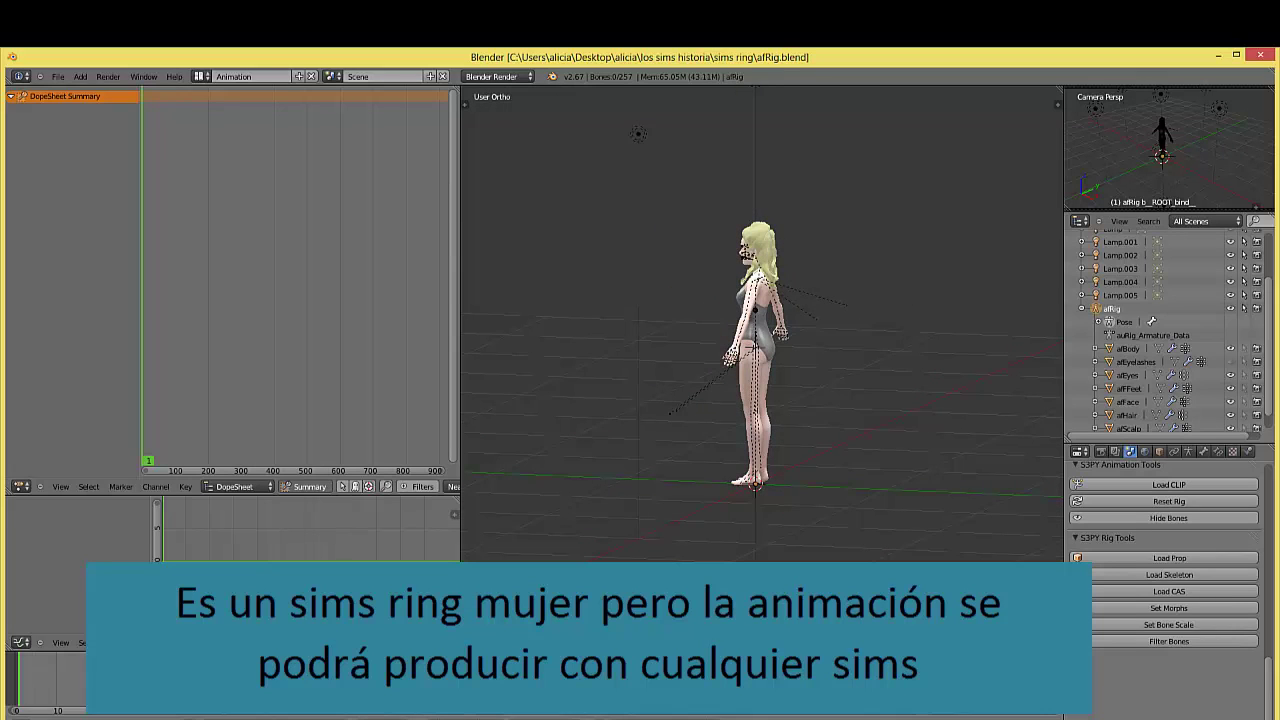
left_click_drag(459, 369, 288, 369)
scroll(704, 351, "down", 2)
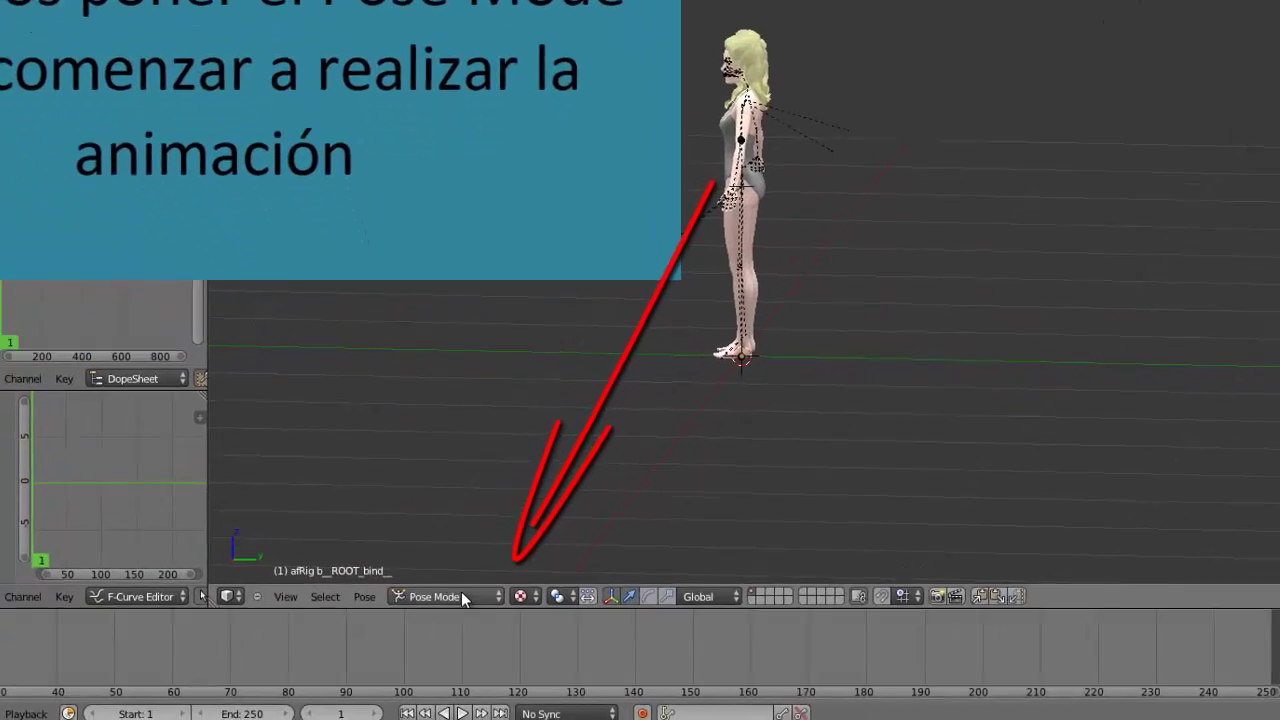
Switch the afRig armature to Object Mode and back to Pose Mode
left_click(465, 641)
left_click(449, 536)
left_click(440, 556)
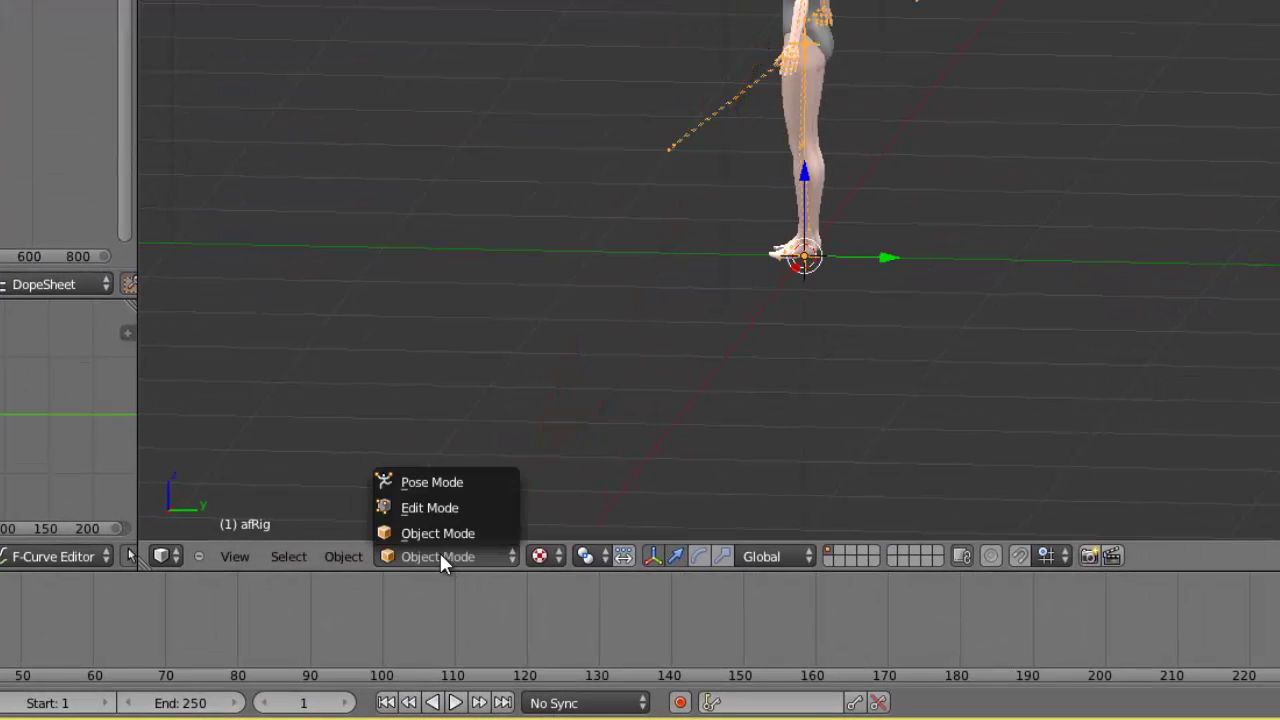
left_click(443, 482)
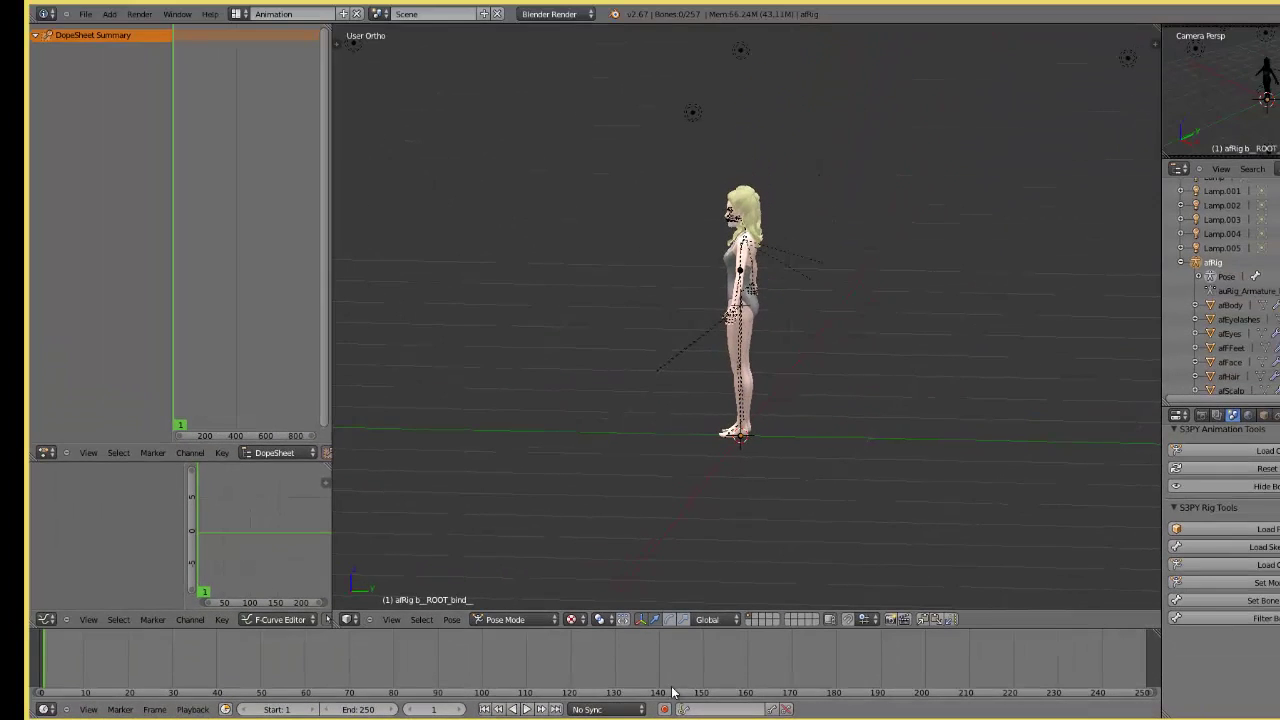
Turn on automatic keyframing and select all of the rig's bones to record their starting pose at frame 1
left_click(664, 710)
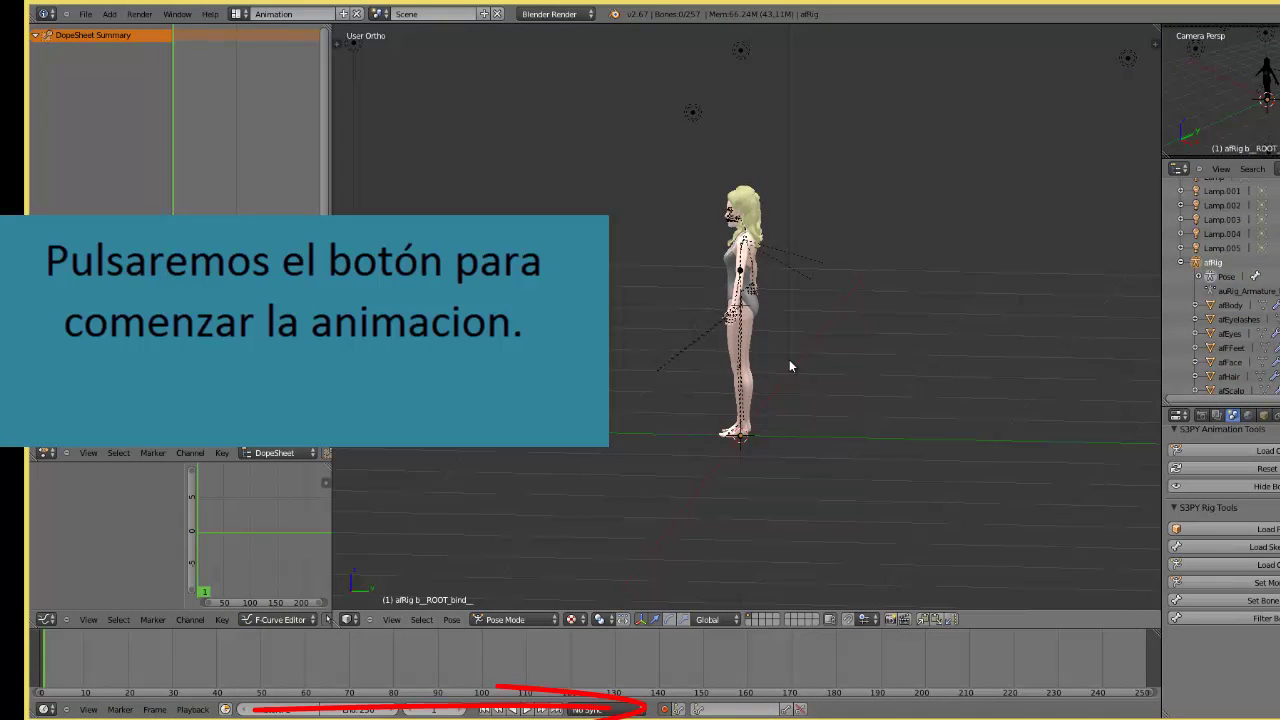
key("a")
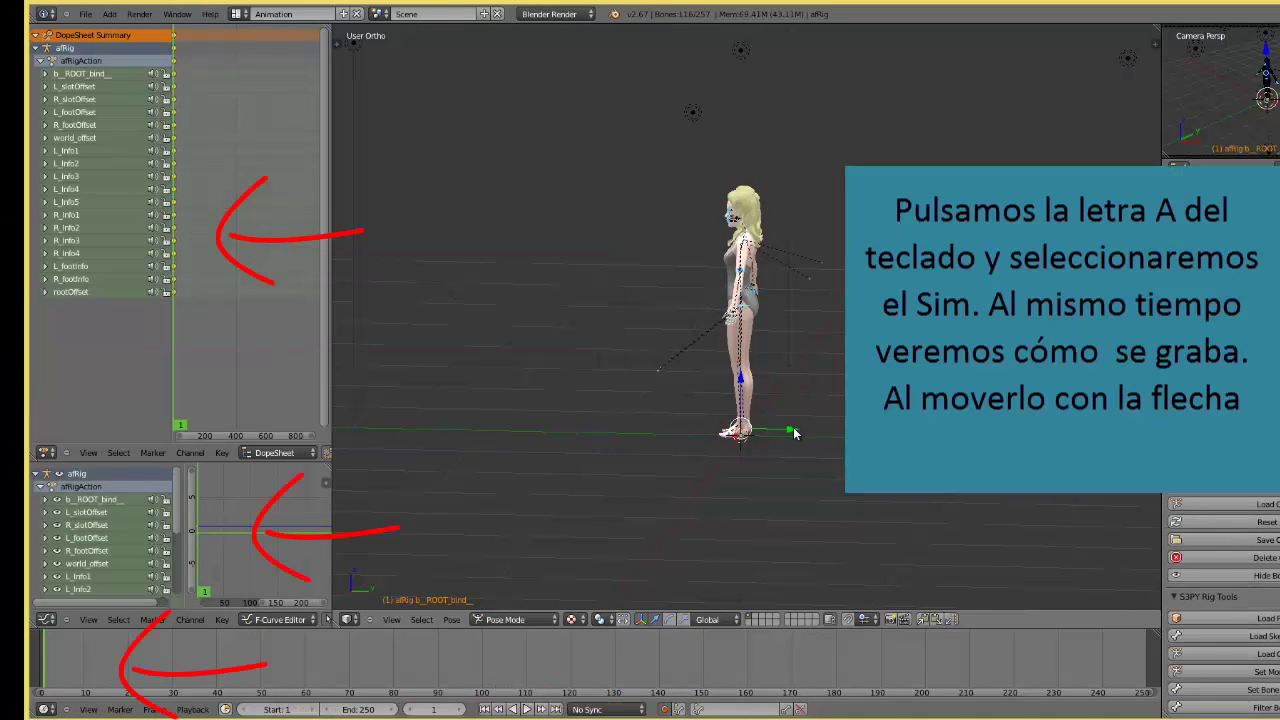
Set the scene's end frame to 500 in the render dimensions
scroll(796, 432, "down", 5)
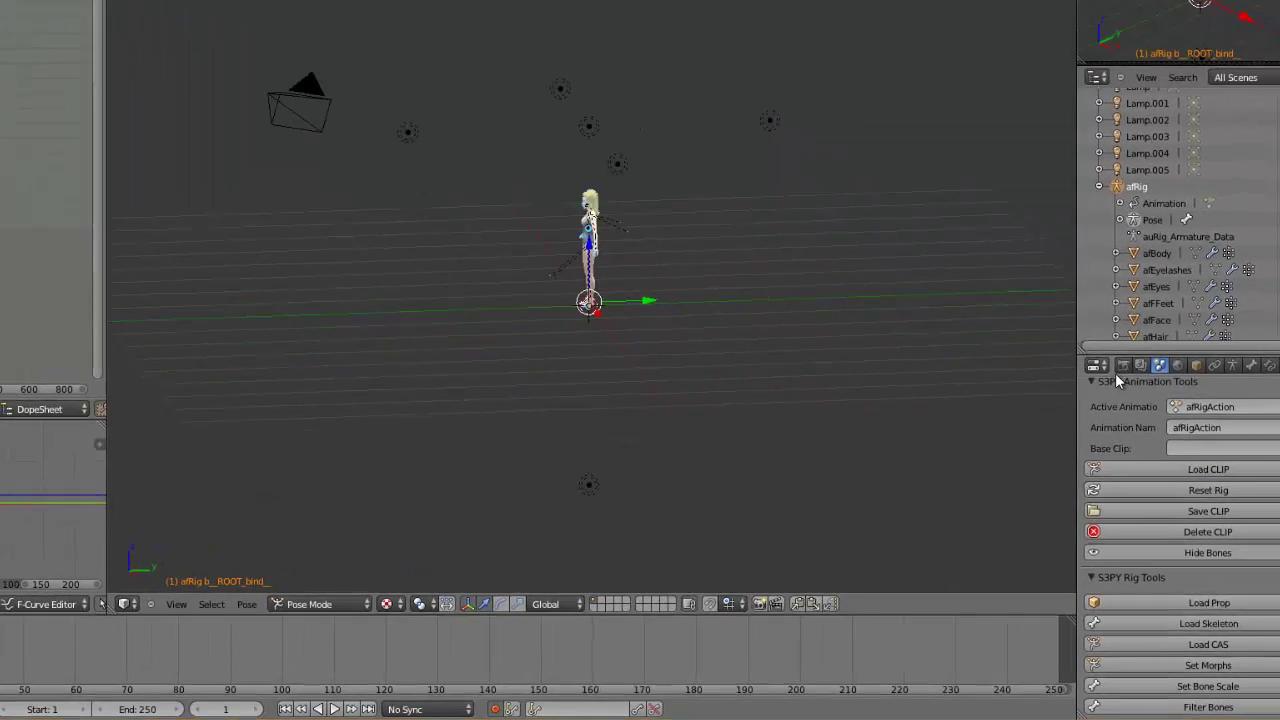
left_click(1201, 414)
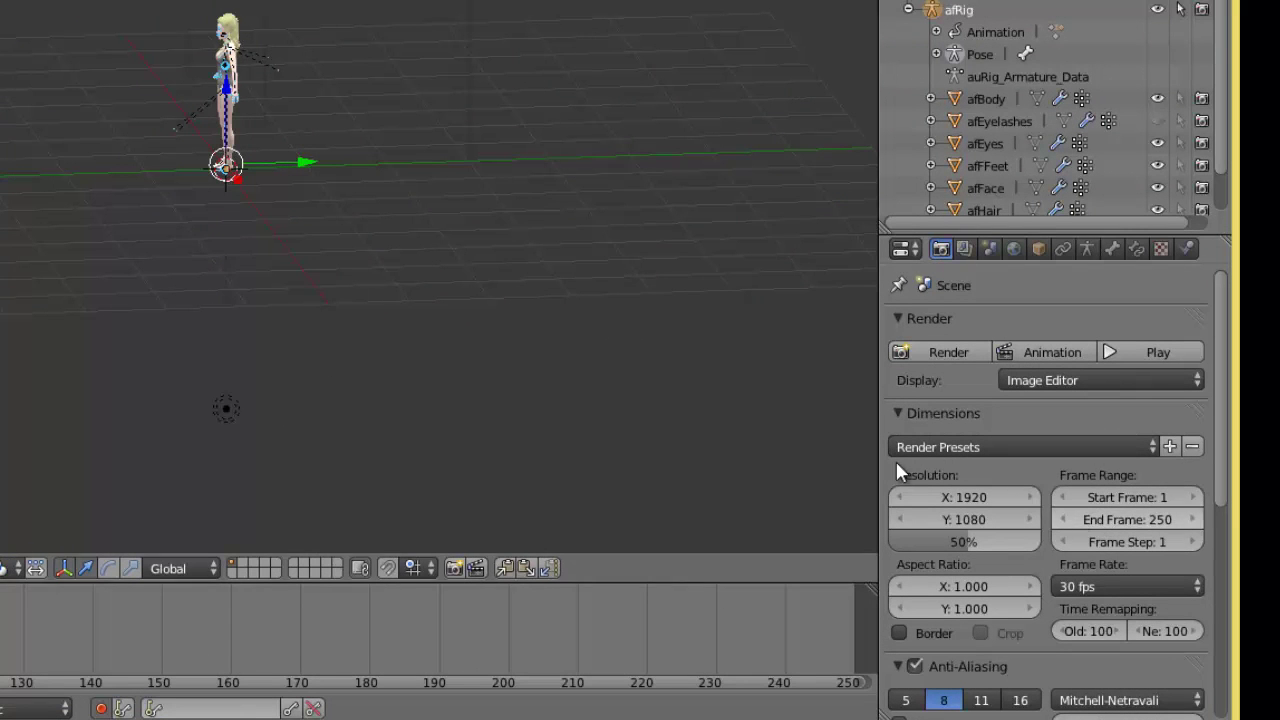
left_click(1135, 521)
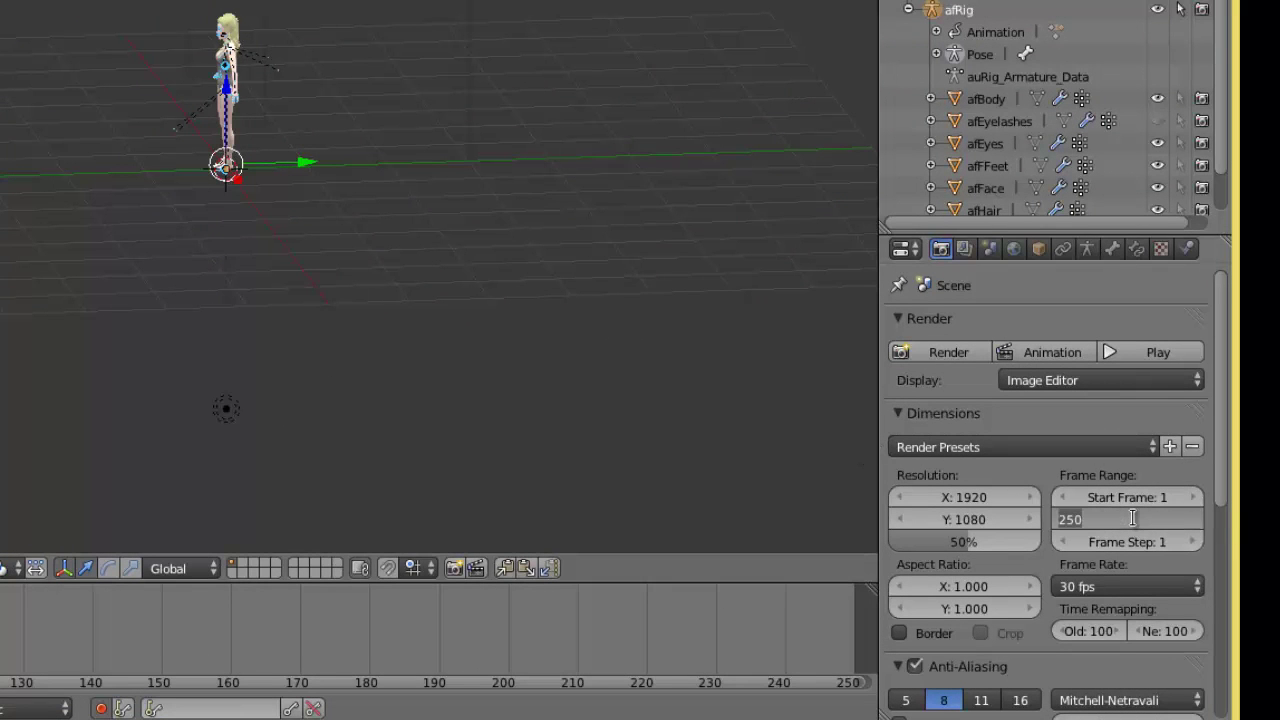
type("500")
key("Return")
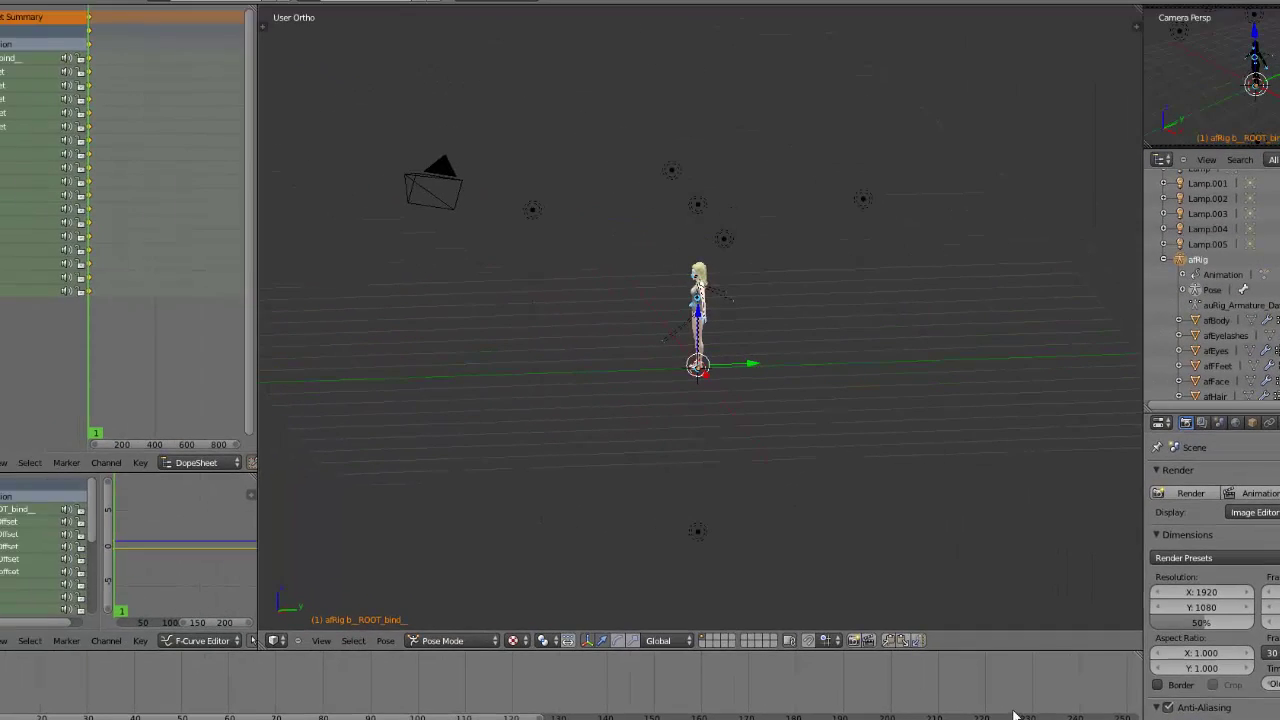
Go to frame 300 and move the whole rig along the negative Y axis to keyframe its displacement
scroll(1014, 713, "down", 3)
middle_click_drag(1086, 688, 526, 689)
left_click(749, 368)
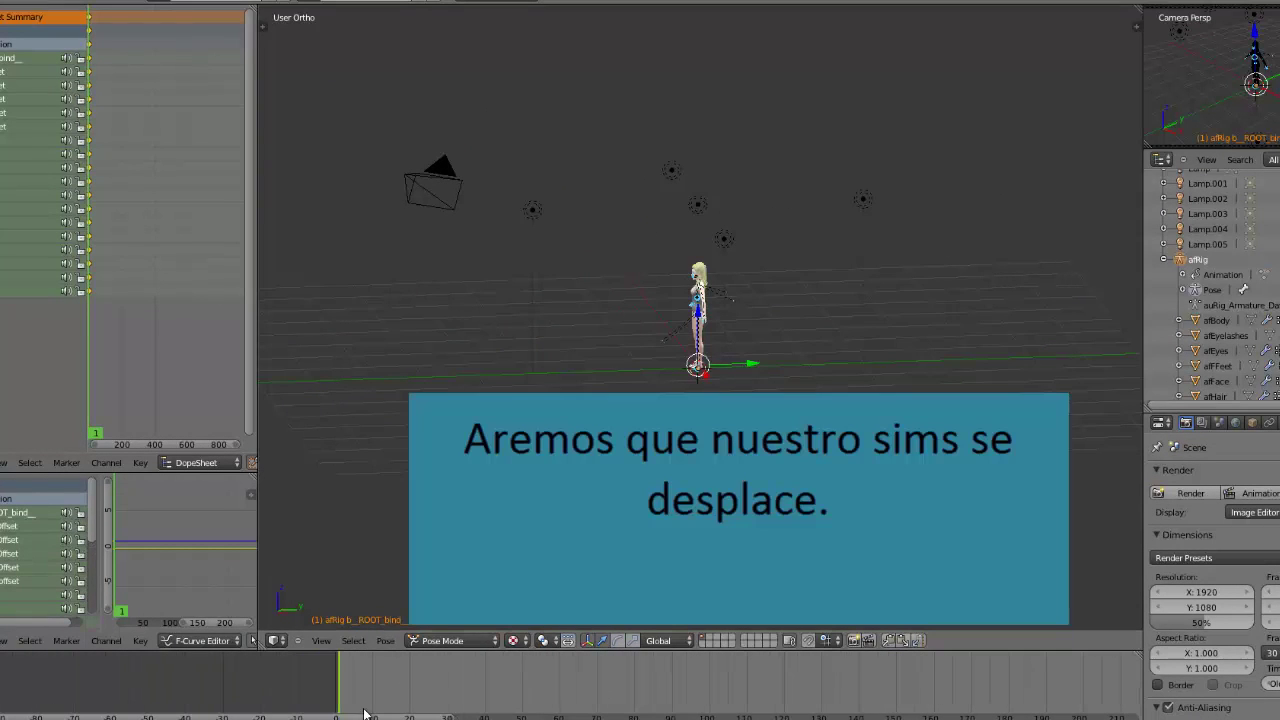
scroll(131, 243, "left", 4, "ctrl")
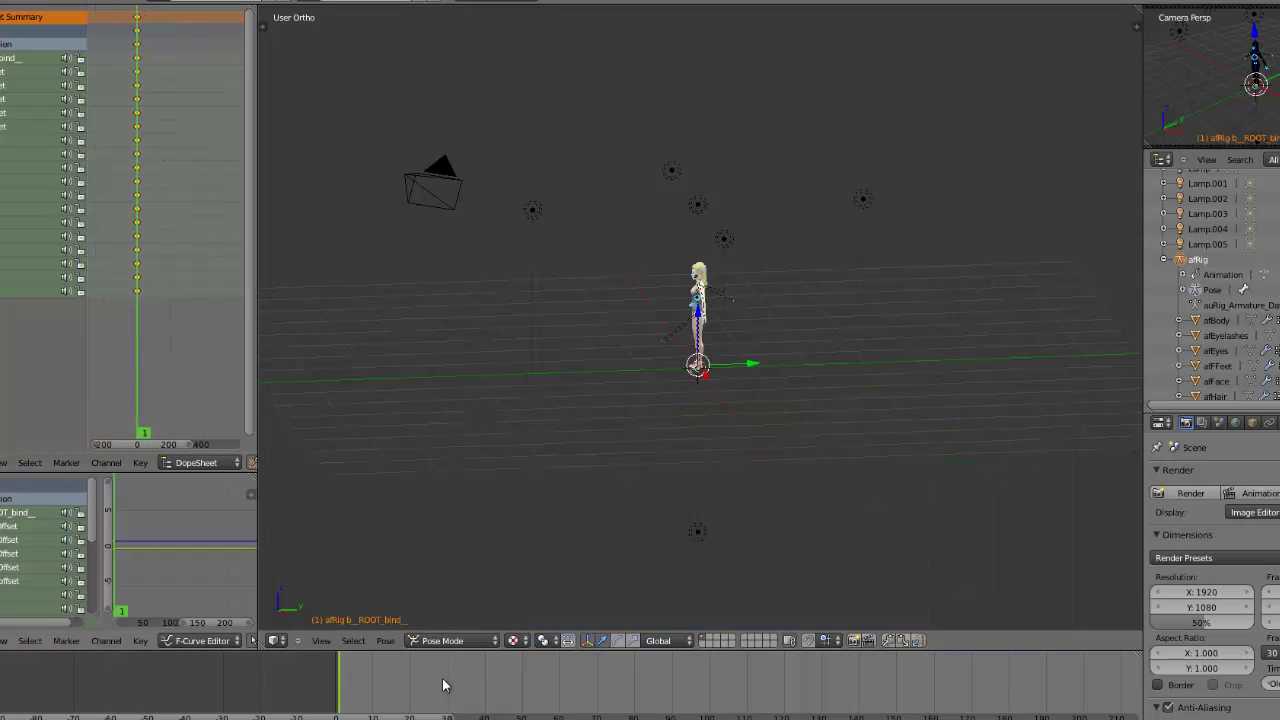
scroll(997, 695, "down", 3)
scroll(997, 695, "down", 1)
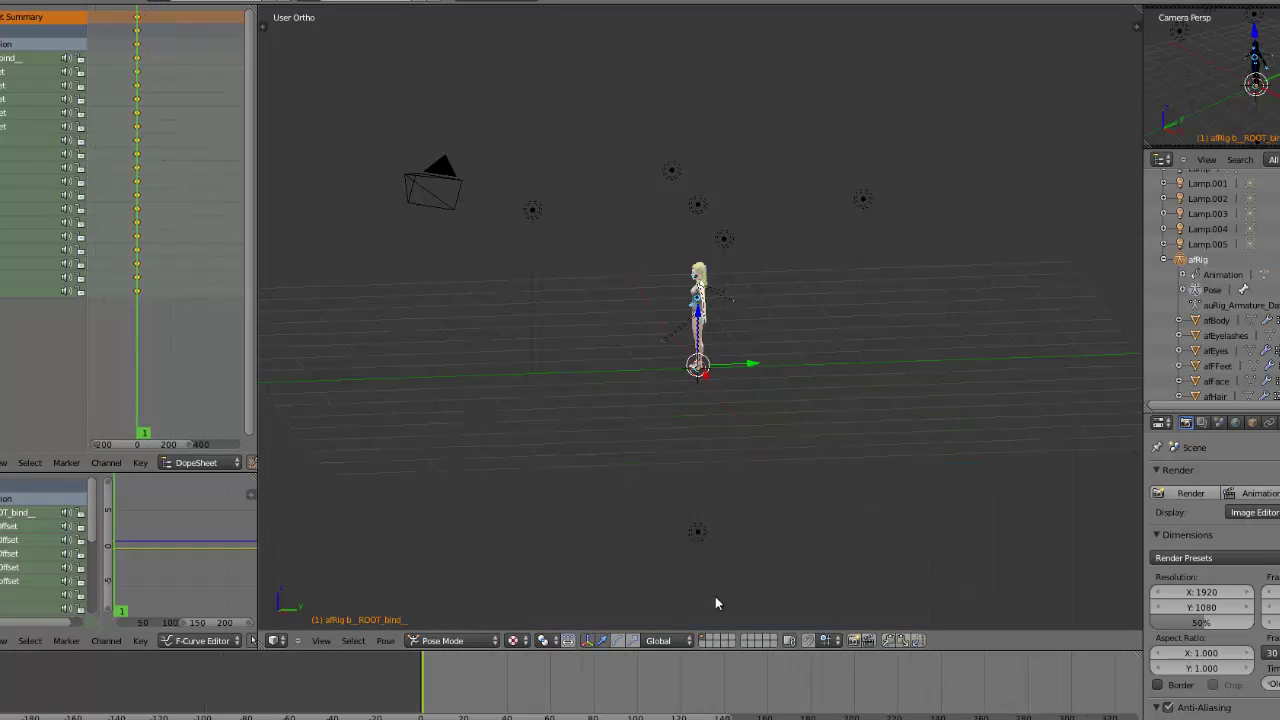
left_click_drag(184, 448, 191, 447)
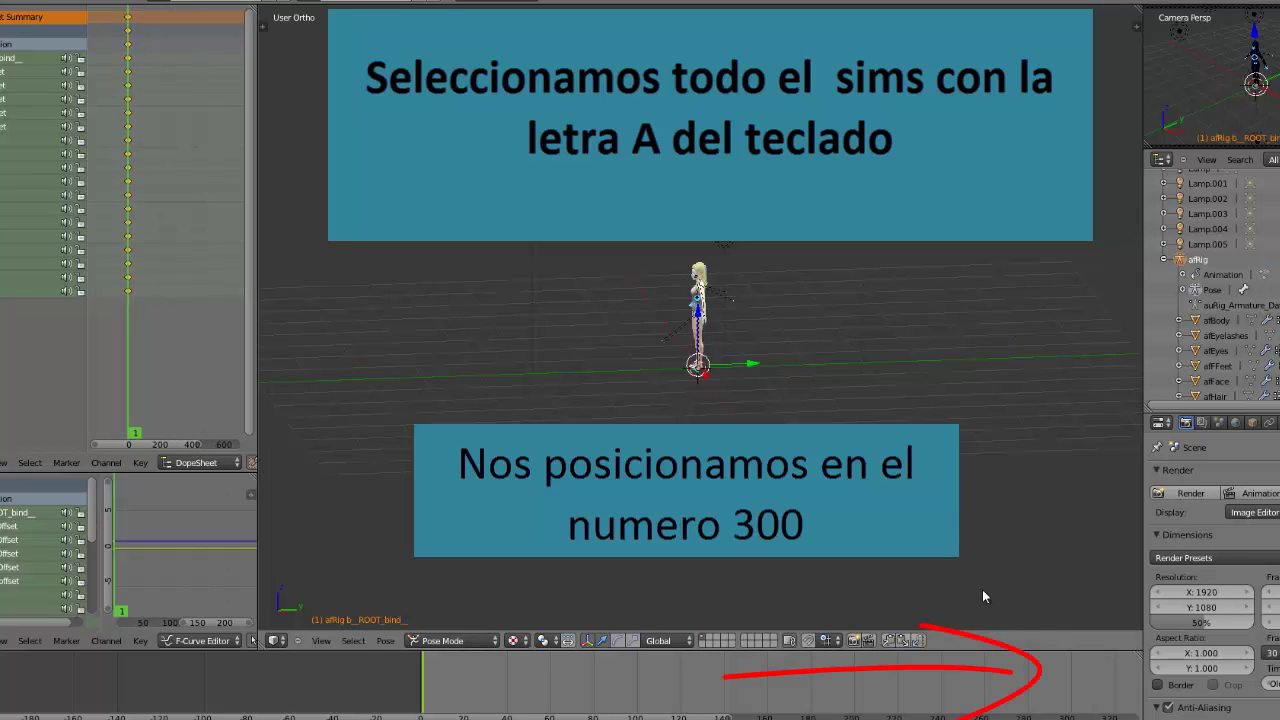
left_click(1071, 688)
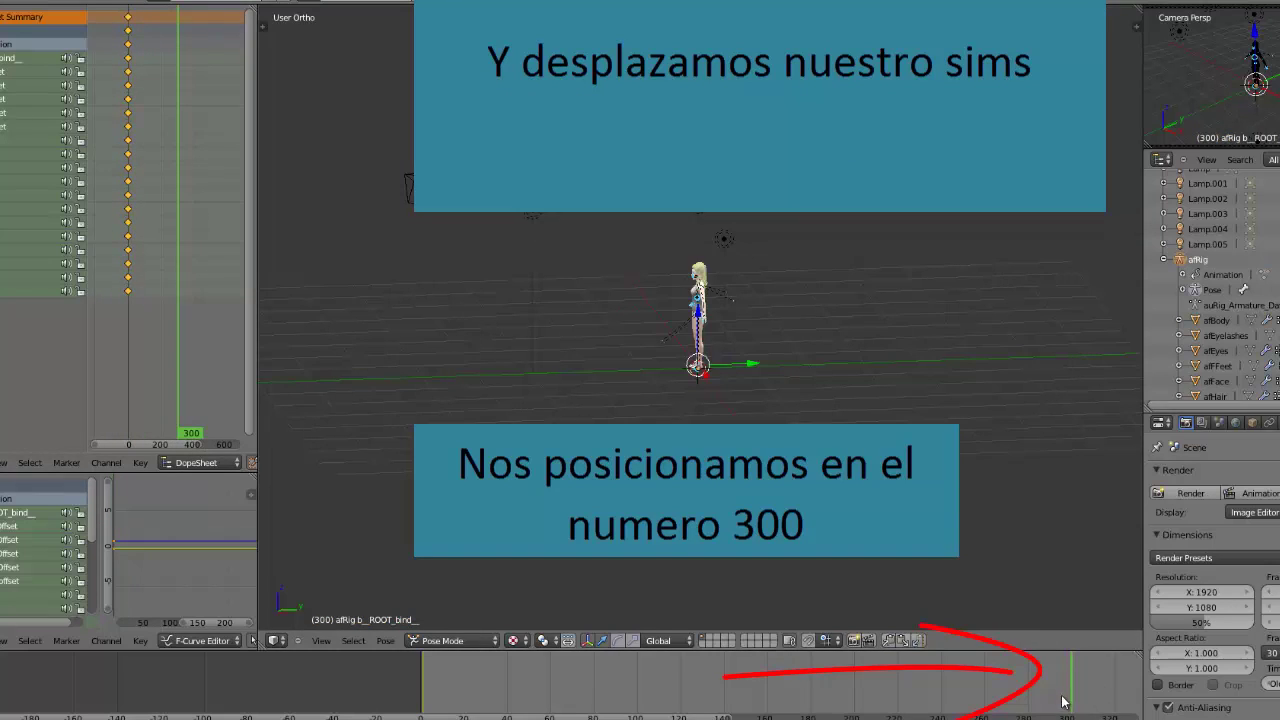
key("g")
key("y")
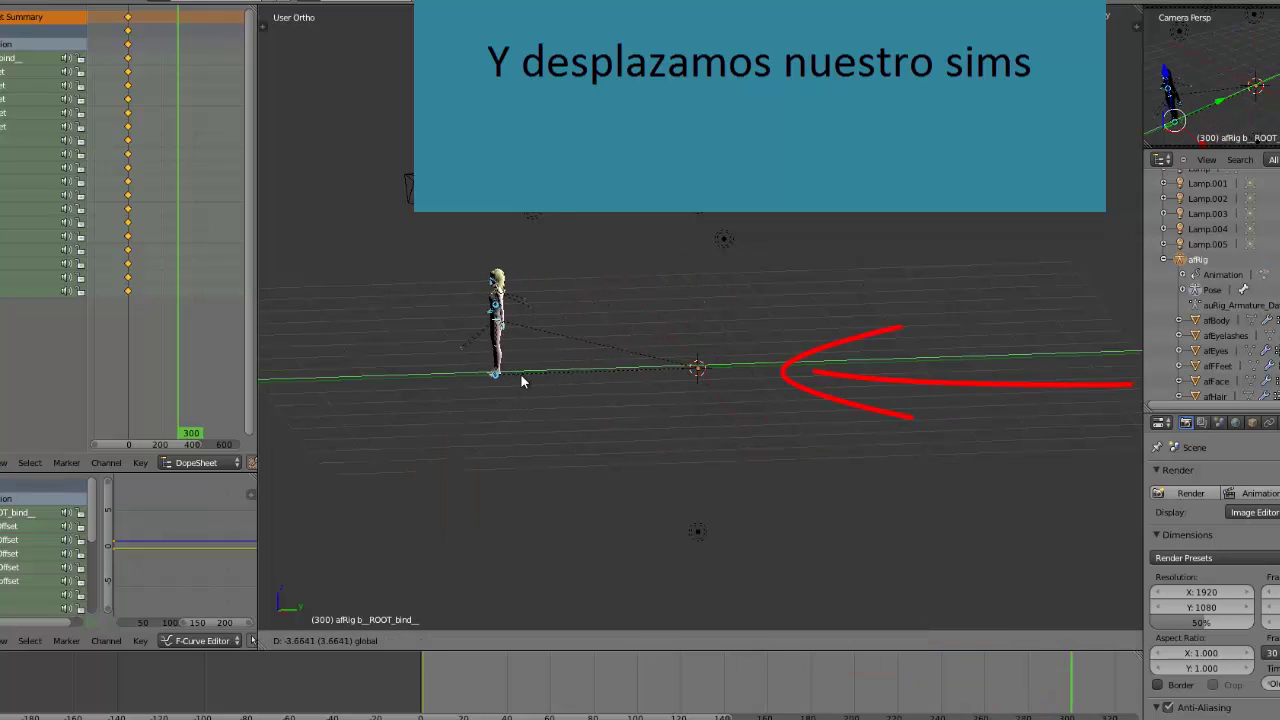
left_click(433, 384)
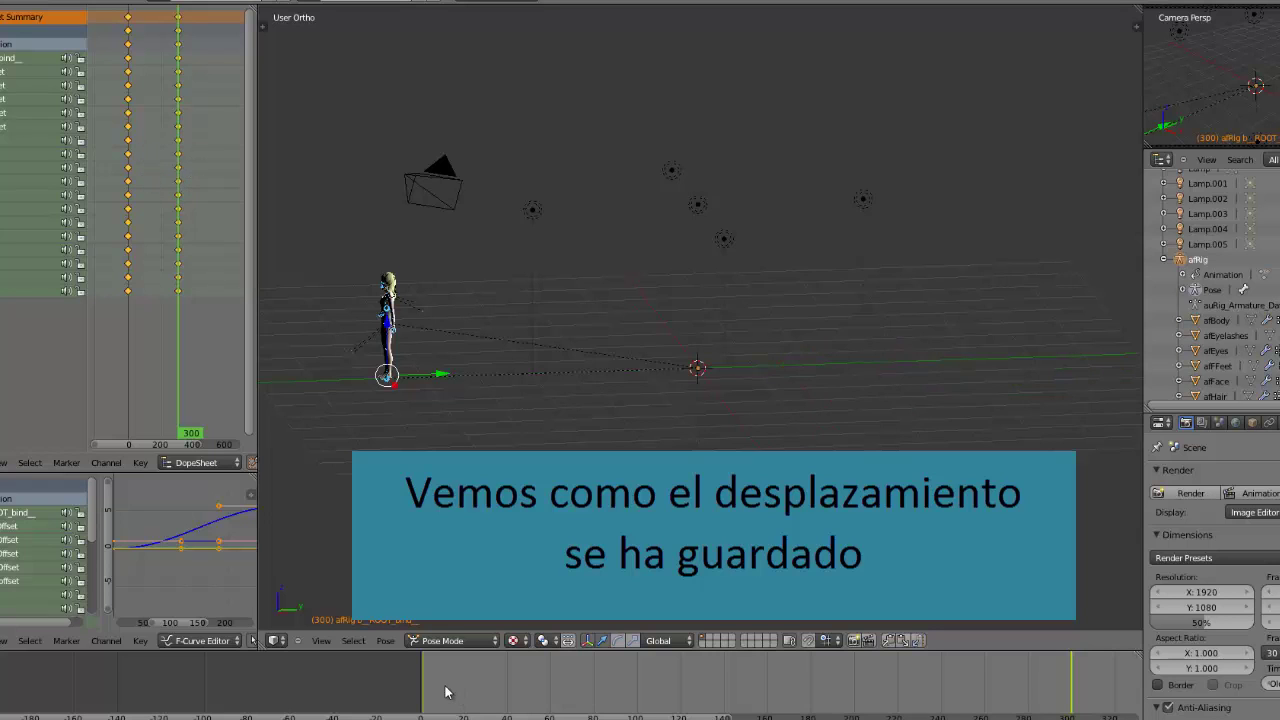
Scrub through the timeline to review the rig's displacement and return to frame 0
left_click_drag(430, 690, 870, 674)
left_click_drag(611, 673, 418, 673)
Using the rotation manipulator at frame 0, swing the right thigh bone forward and bend the right calf bone
scroll(667, 279, "up", 4)
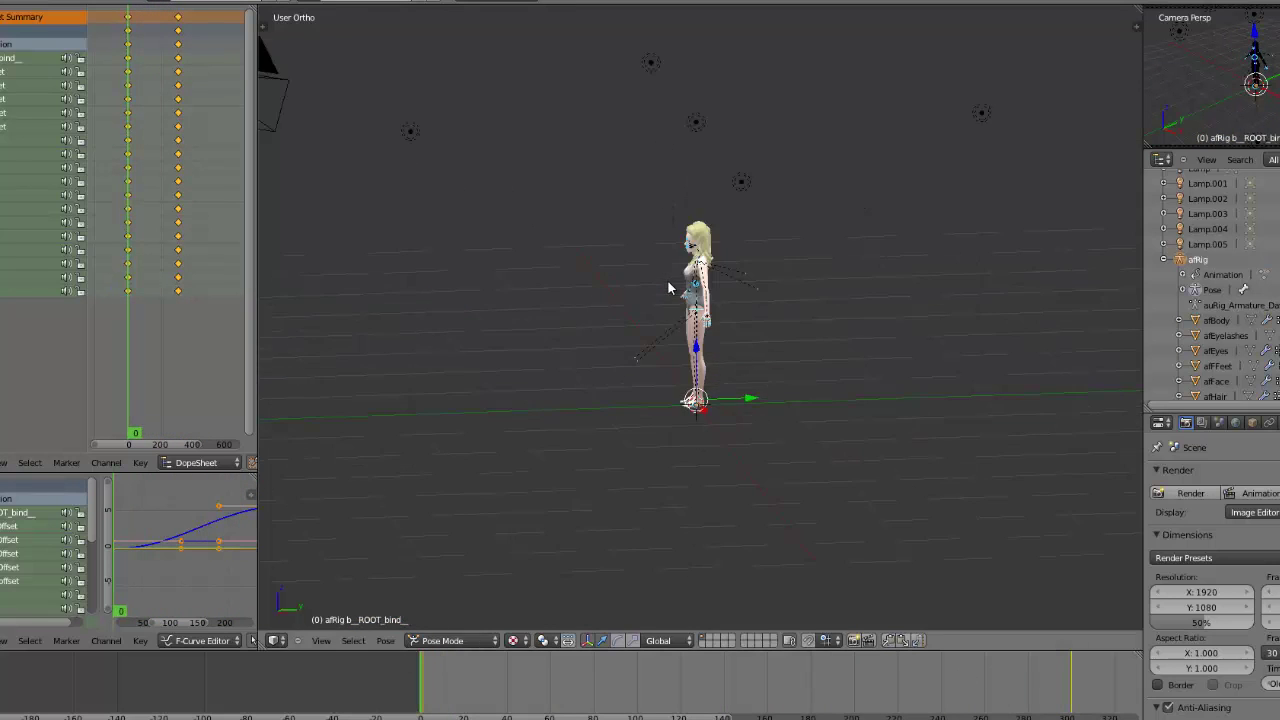
scroll(667, 290, "up", 5)
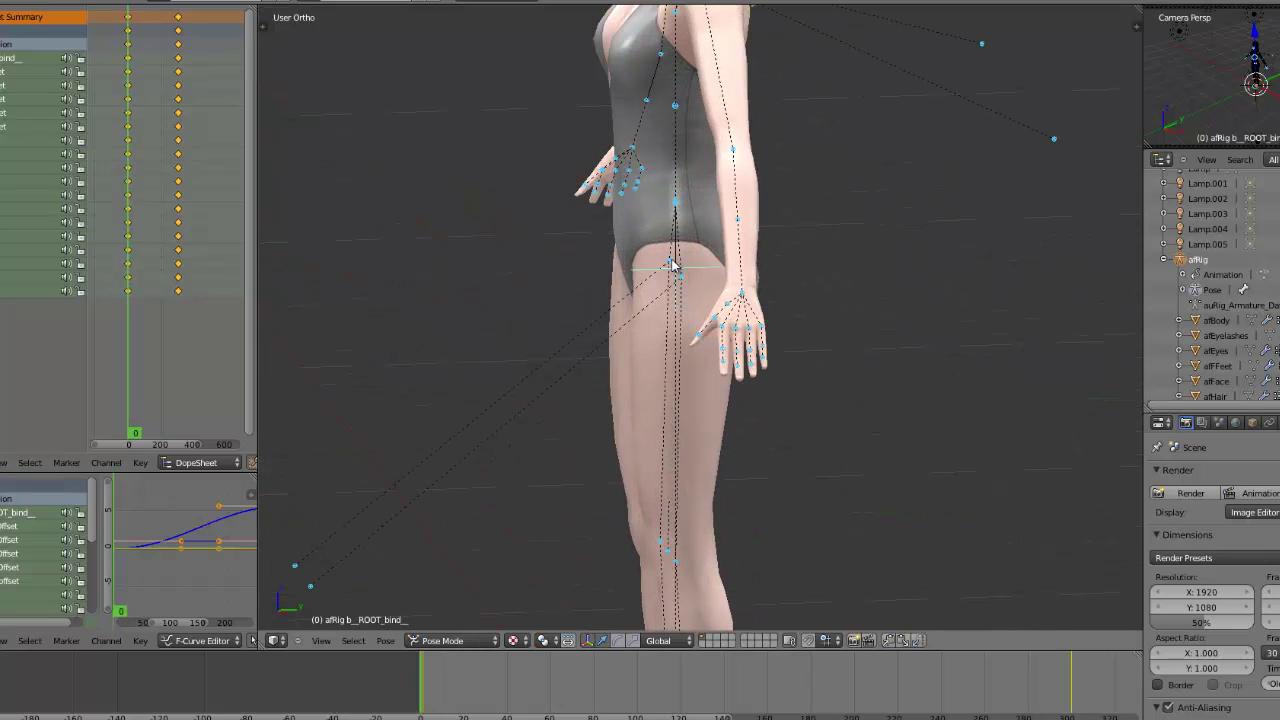
right_click(675, 270)
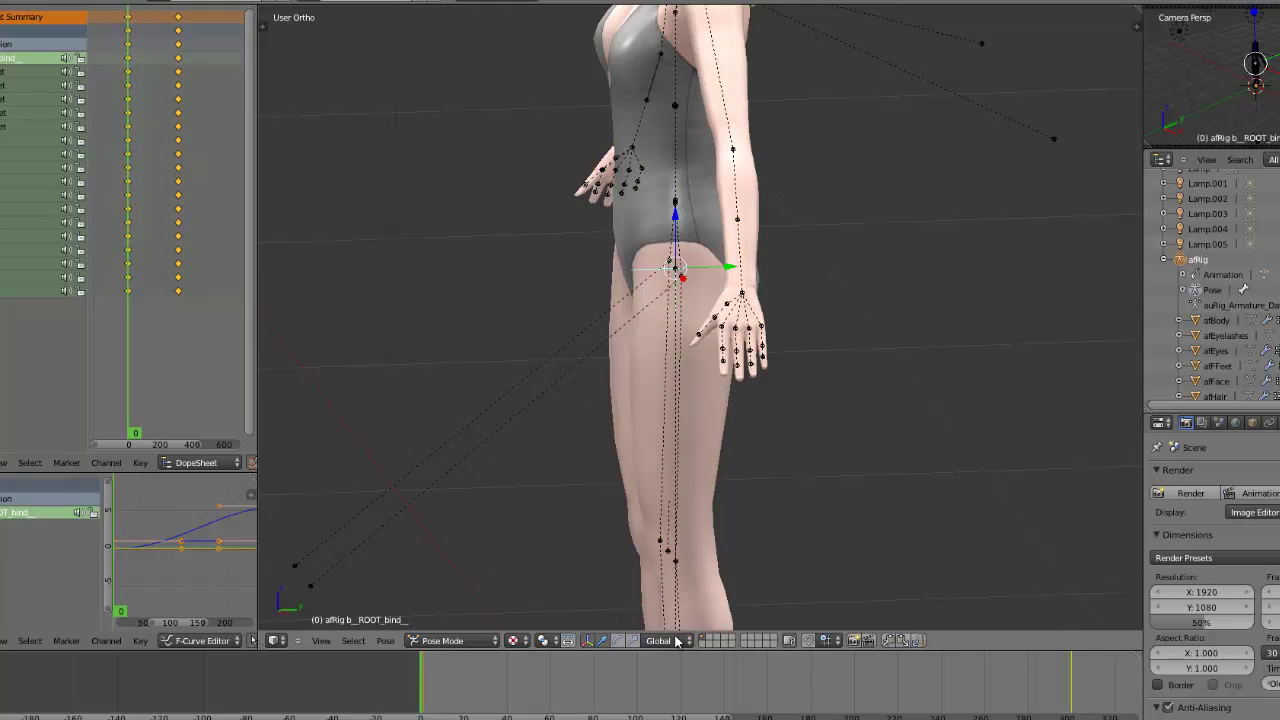
left_click(615, 641)
left_click_drag(632, 236, 636, 229)
right_click(636, 229)
right_click(672, 264)
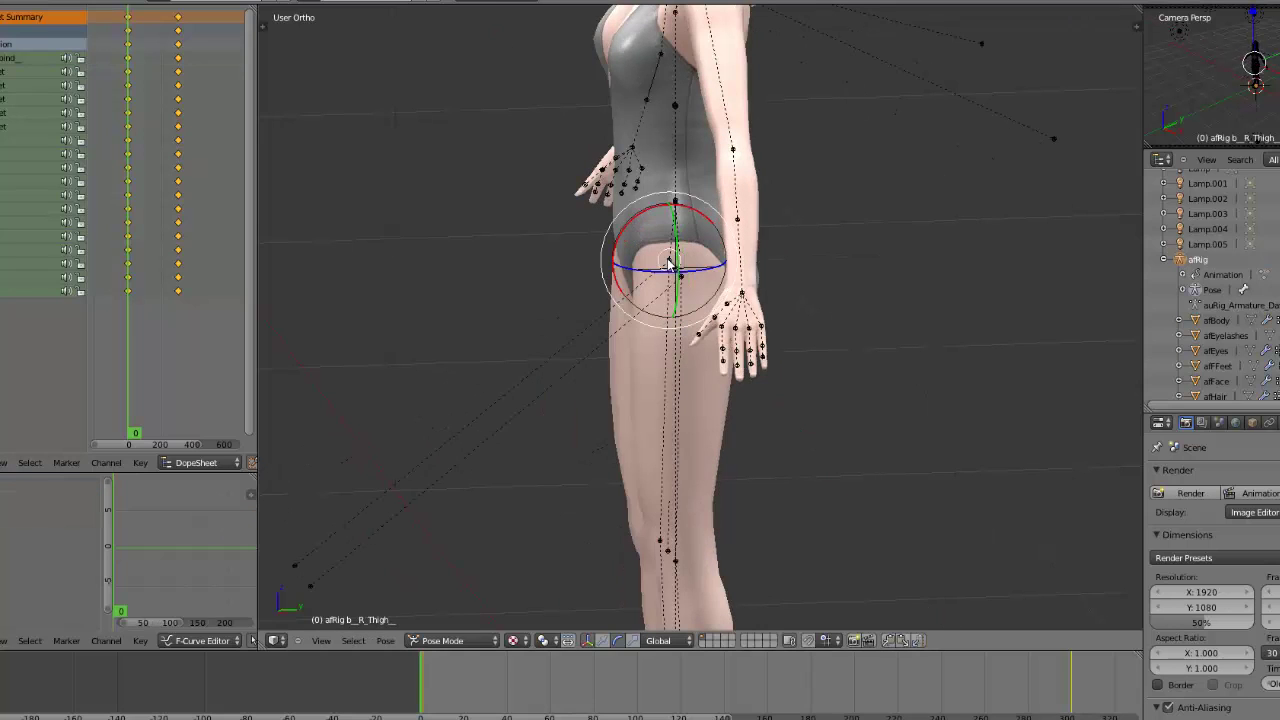
left_click_drag(628, 234, 643, 212)
right_click(594, 460)
left_click_drag(574, 420, 566, 423)
right_click(566, 423)
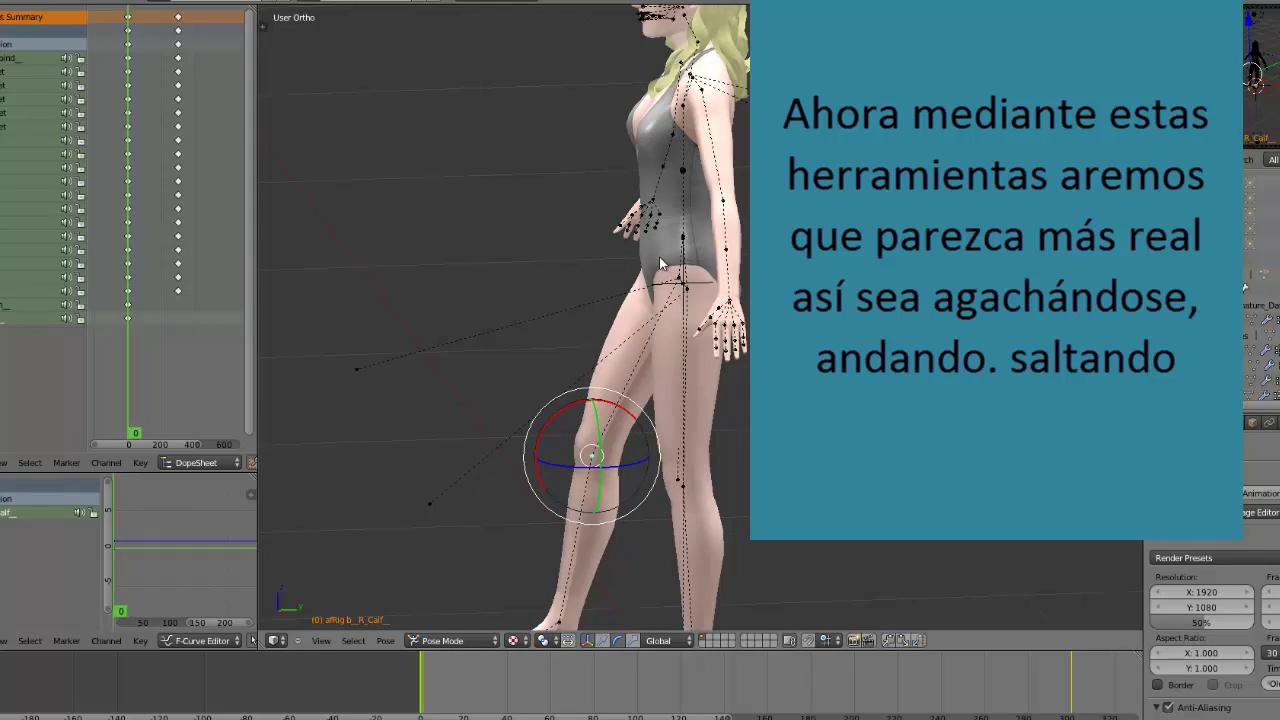
Rotate the left thigh bone backward and the left calf bone to form a walking stride at frame 0
right_click(684, 288)
mouse_move(643, 243)
left_mouse_down()
mouse_move(634, 254)
mouse_move(646, 264)
left_mouse_up()
right_click(634, 254)
right_click(691, 293)
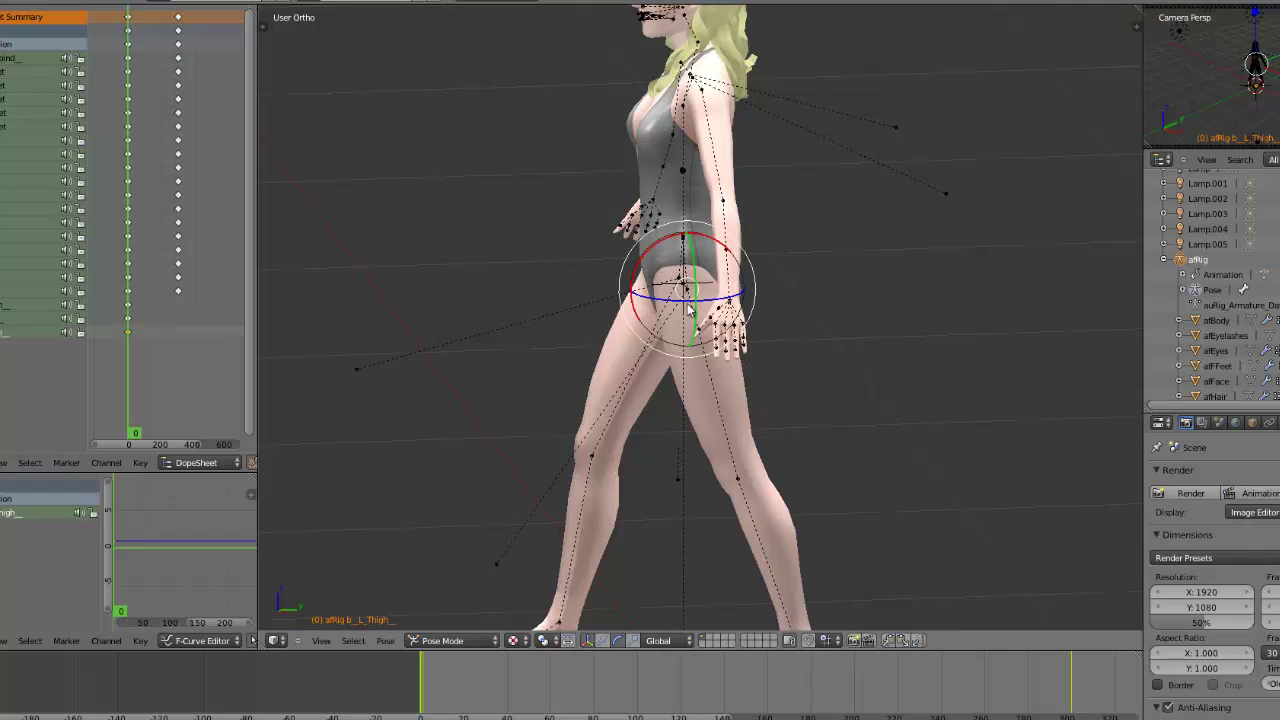
right_click(738, 474)
key("r")
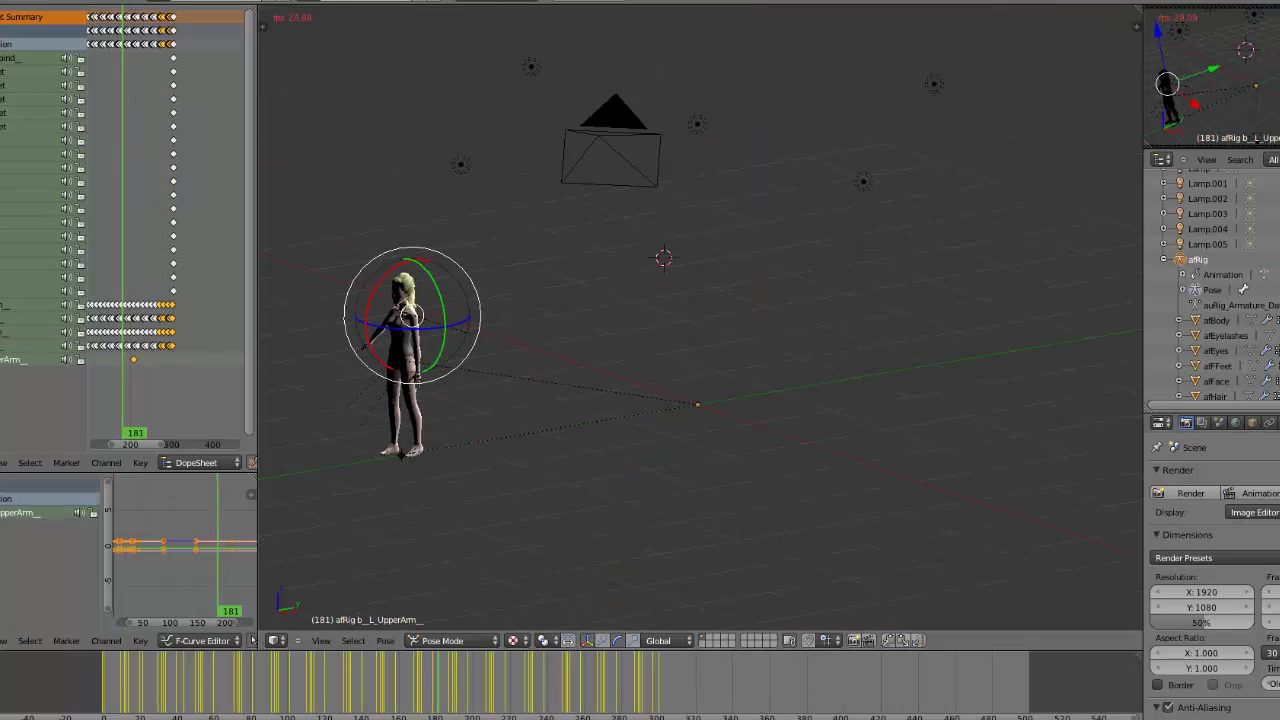
Stop the playback and scrub the timeline from the start to frame 303 to review the walk animation
key("Escape")
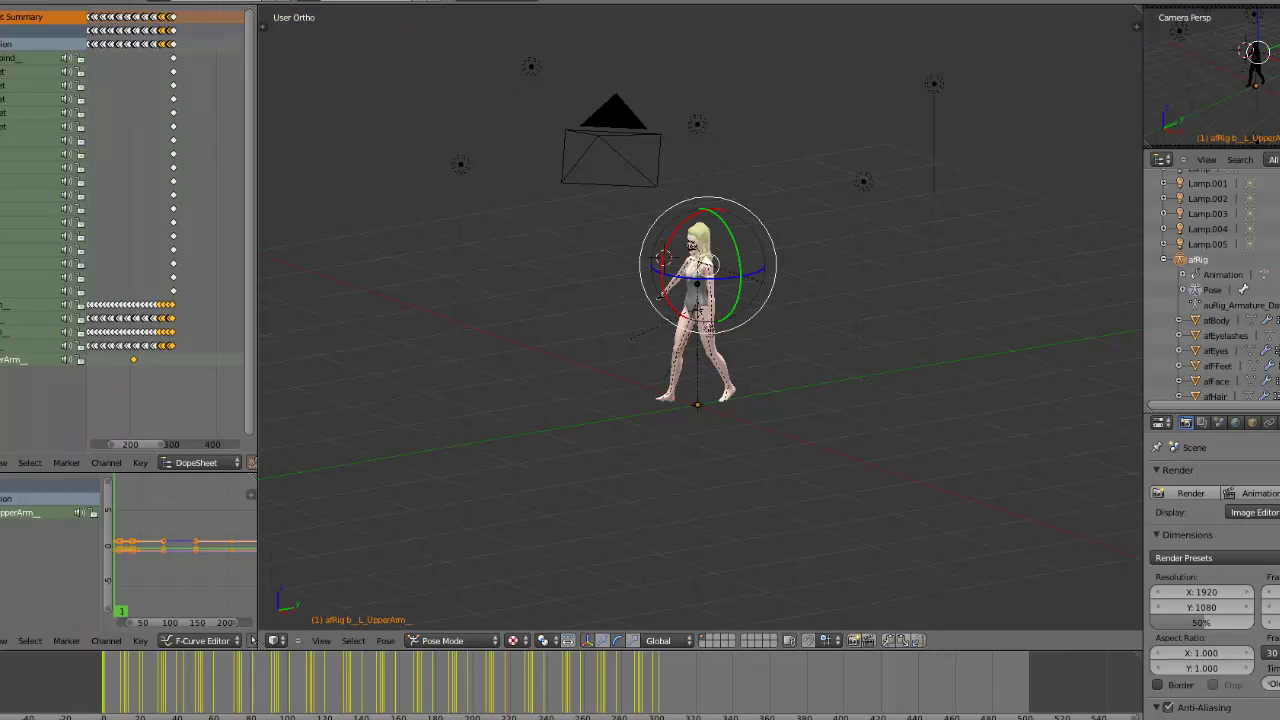
scroll(805, 196, "up", 4)
middle_click_drag(605, 258, 562, 265)
scroll(562, 265, "down", 4)
scroll(562, 266, "down", 5)
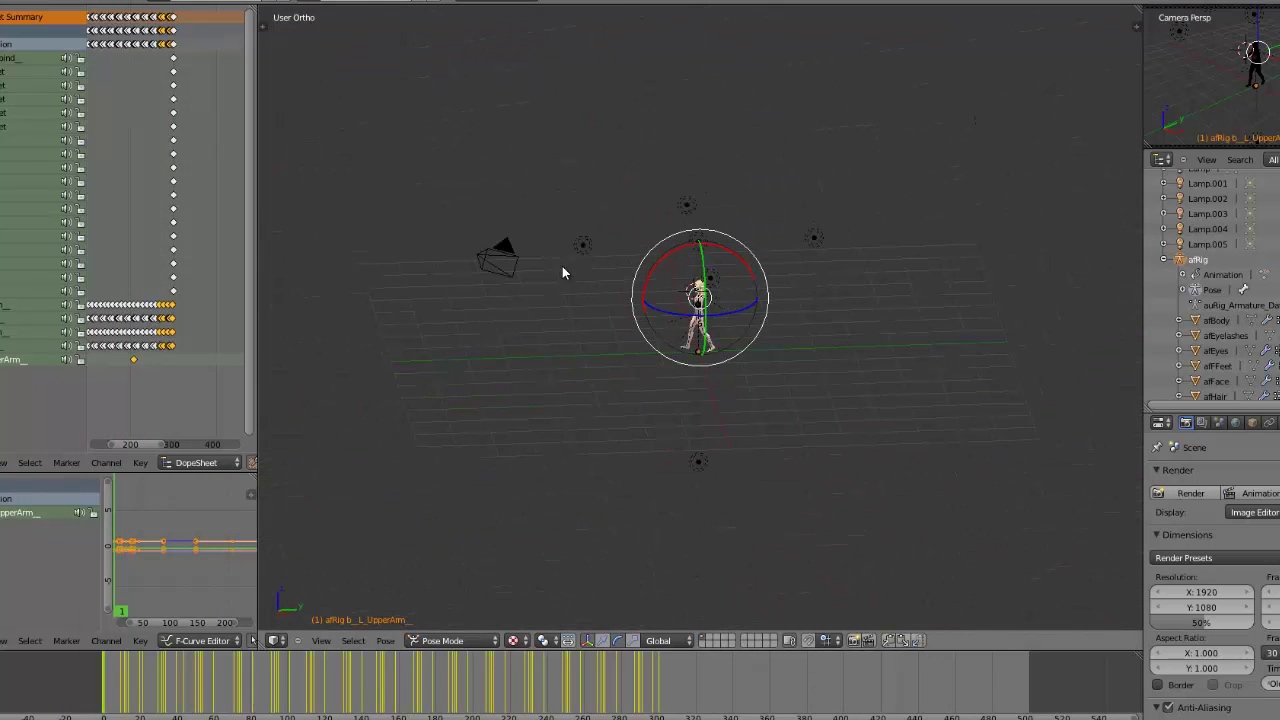
left_click_drag(109, 685, 665, 690)
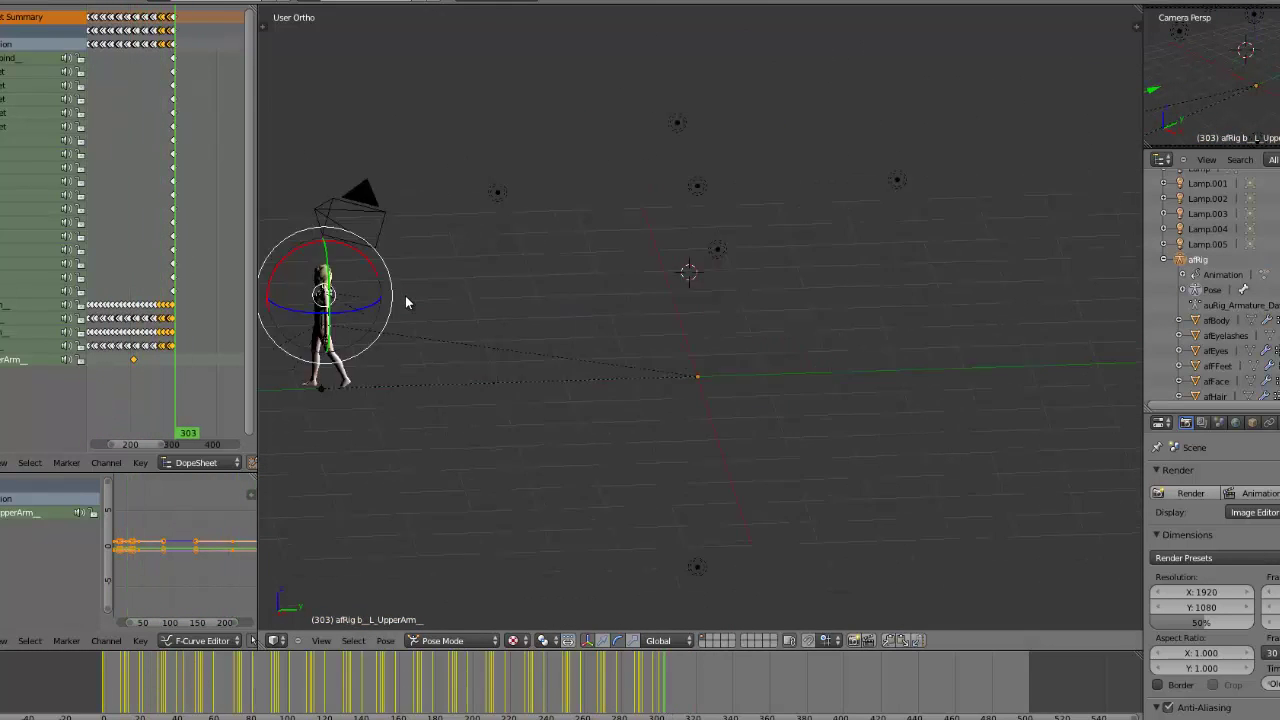
Switch the 3D viewport's shading to Solid around the rig at frame 303
key("shift+b")
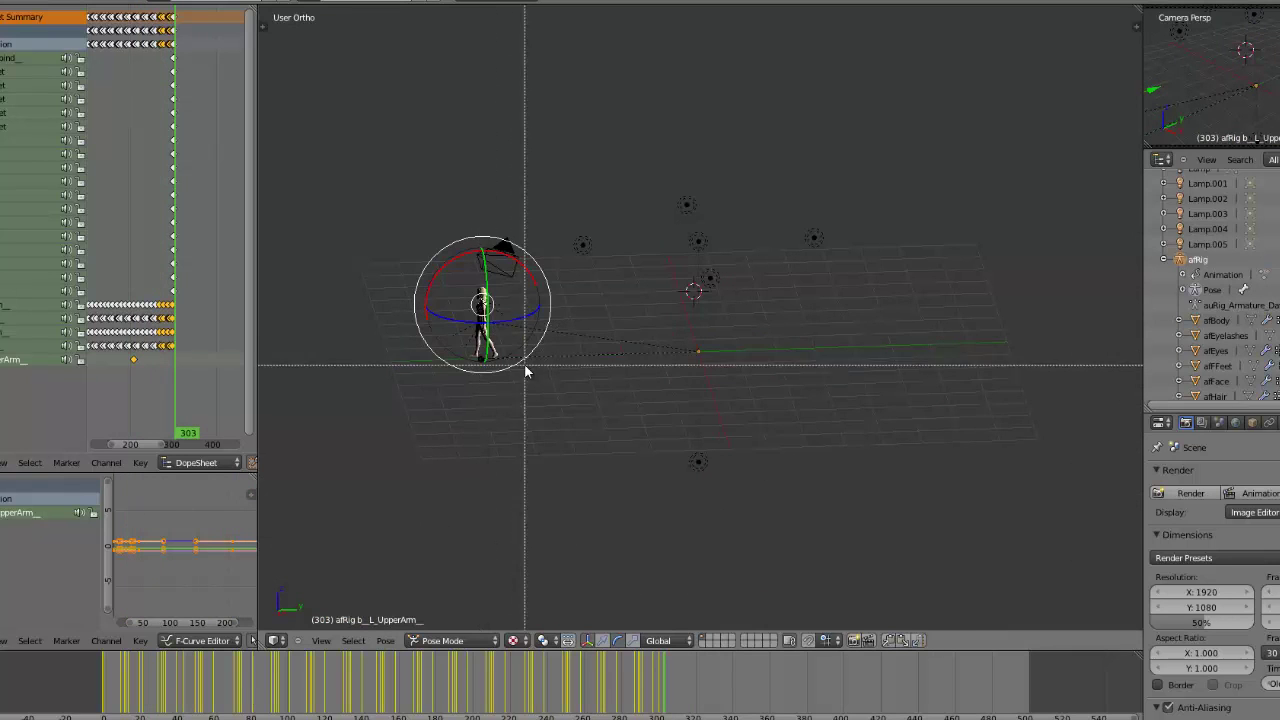
left_click_drag(526, 368, 457, 287)
key("a")
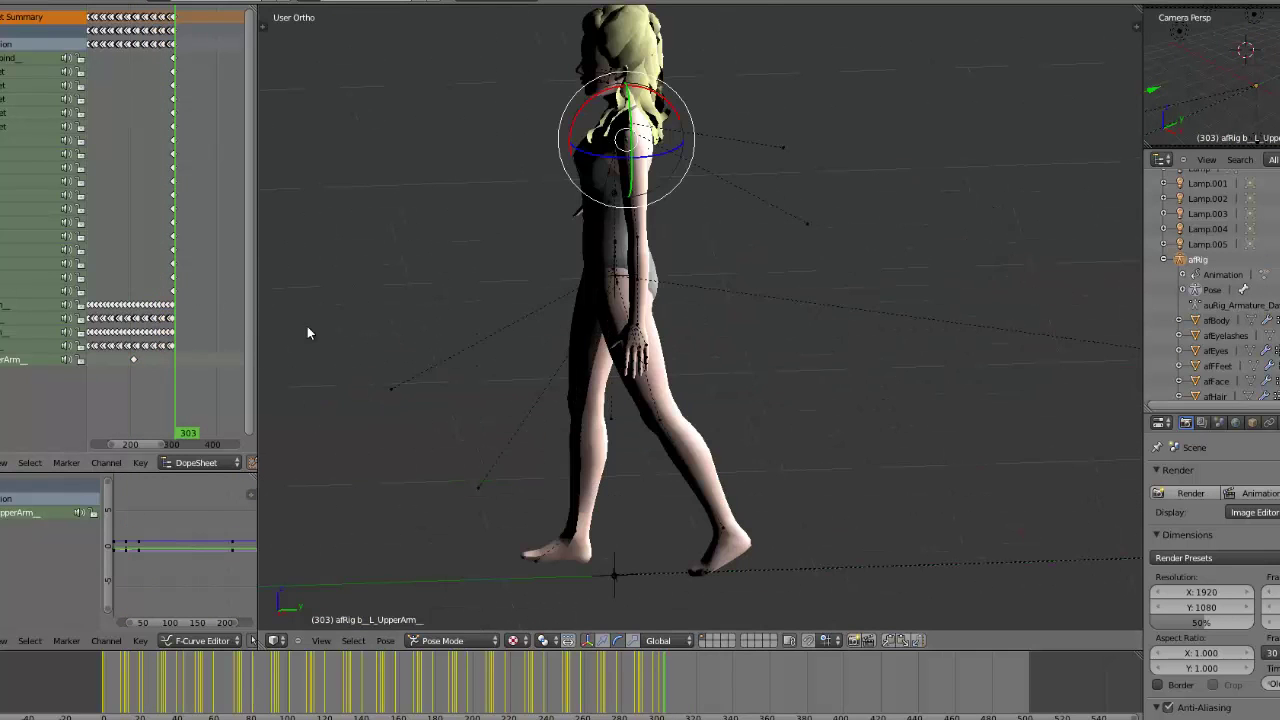
middle_click_drag(307, 326, 633, 319)
scroll(633, 311, "down", 5)
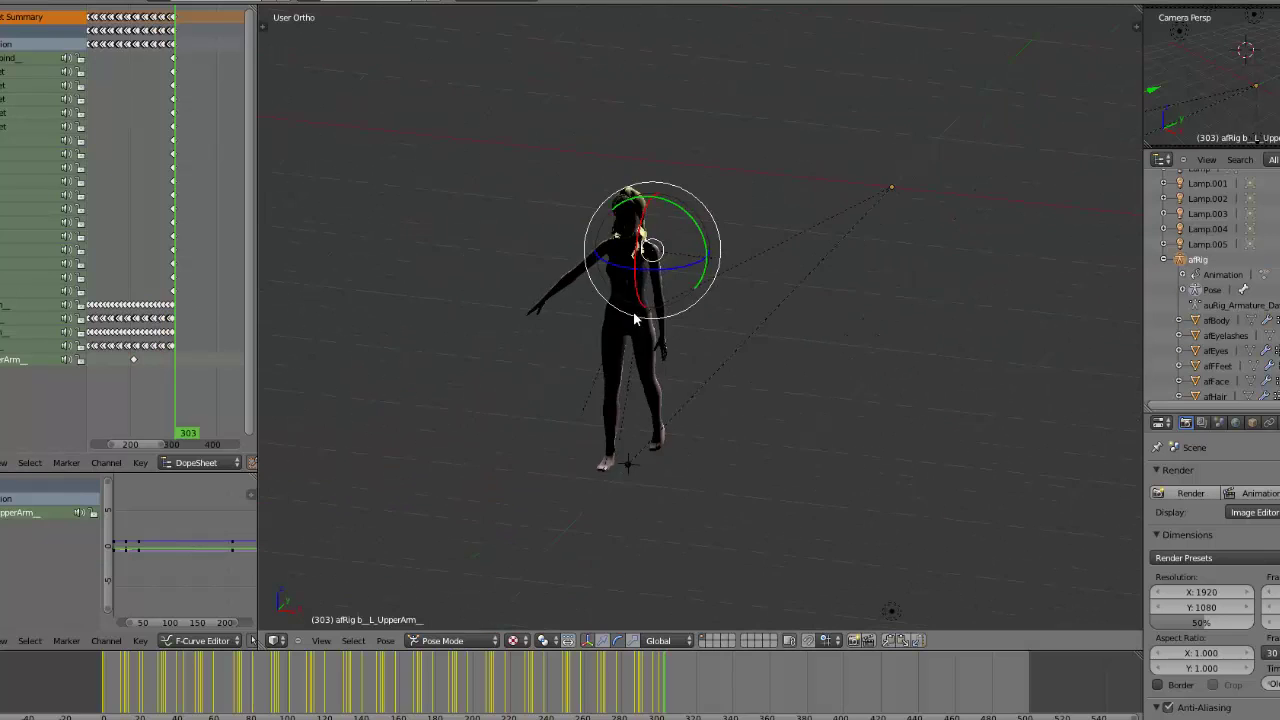
middle_click_drag(726, 305, 641, 300)
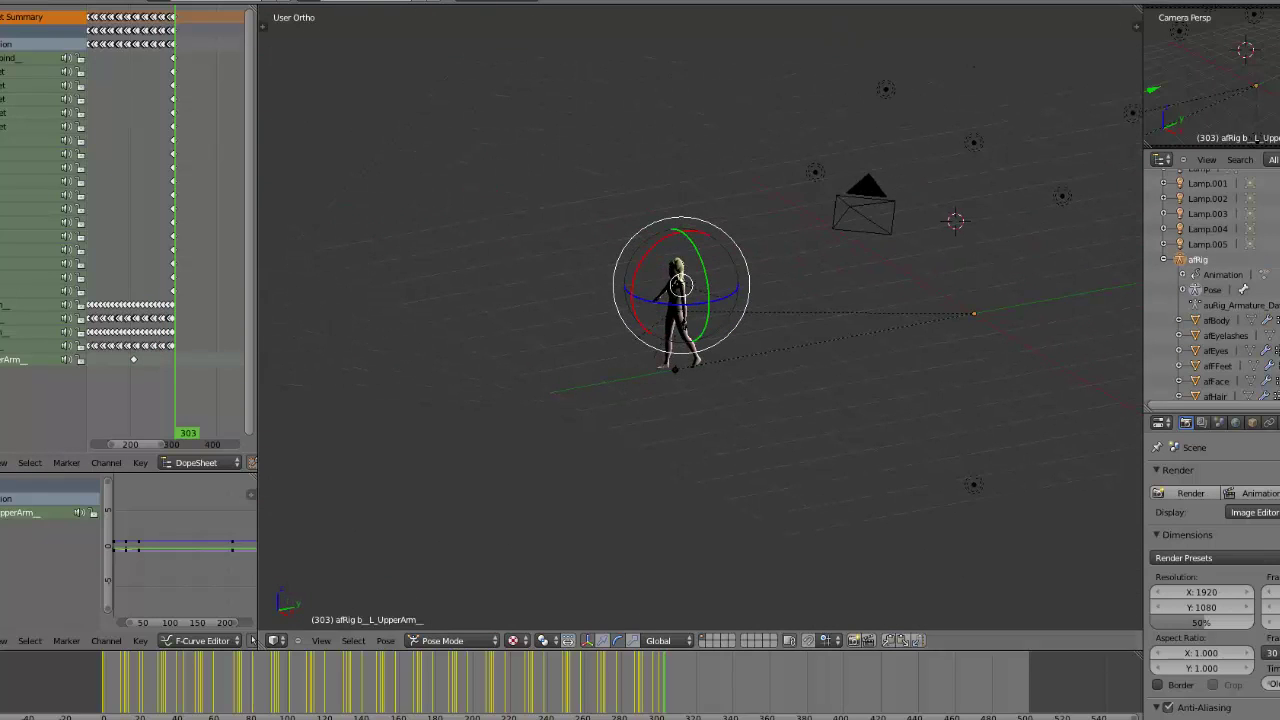
left_click(482, 641)
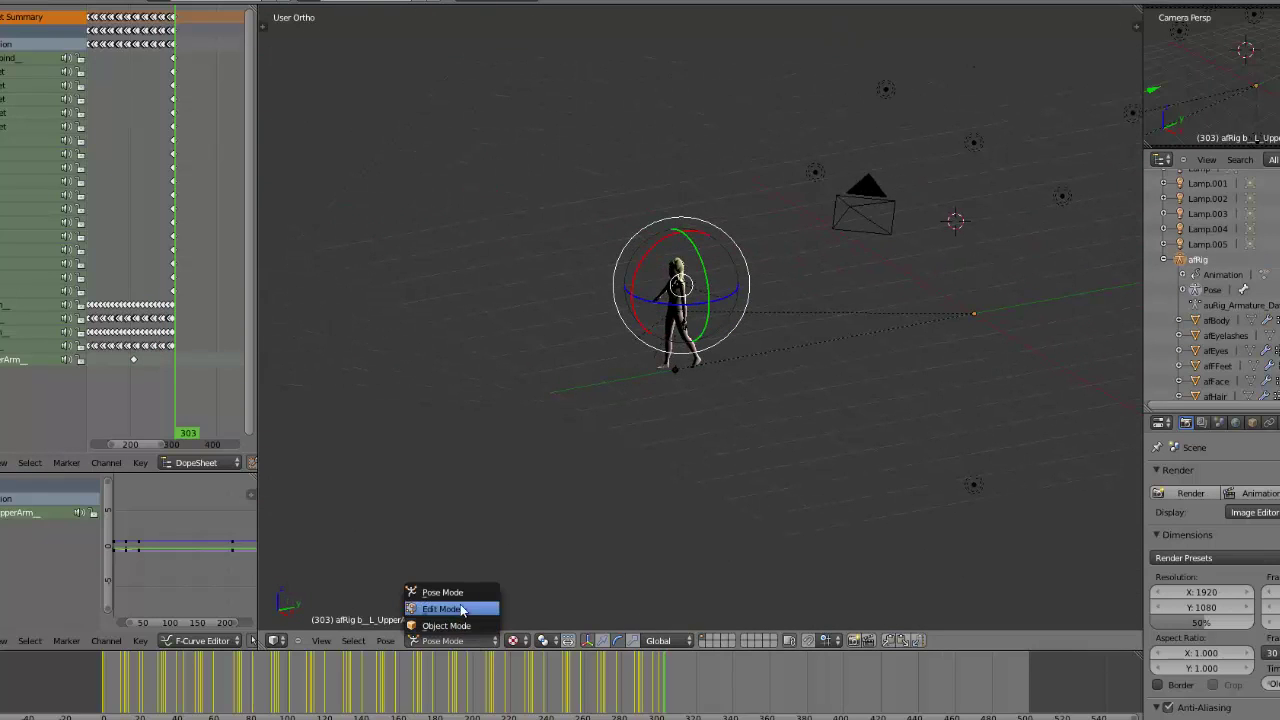
left_click(513, 640)
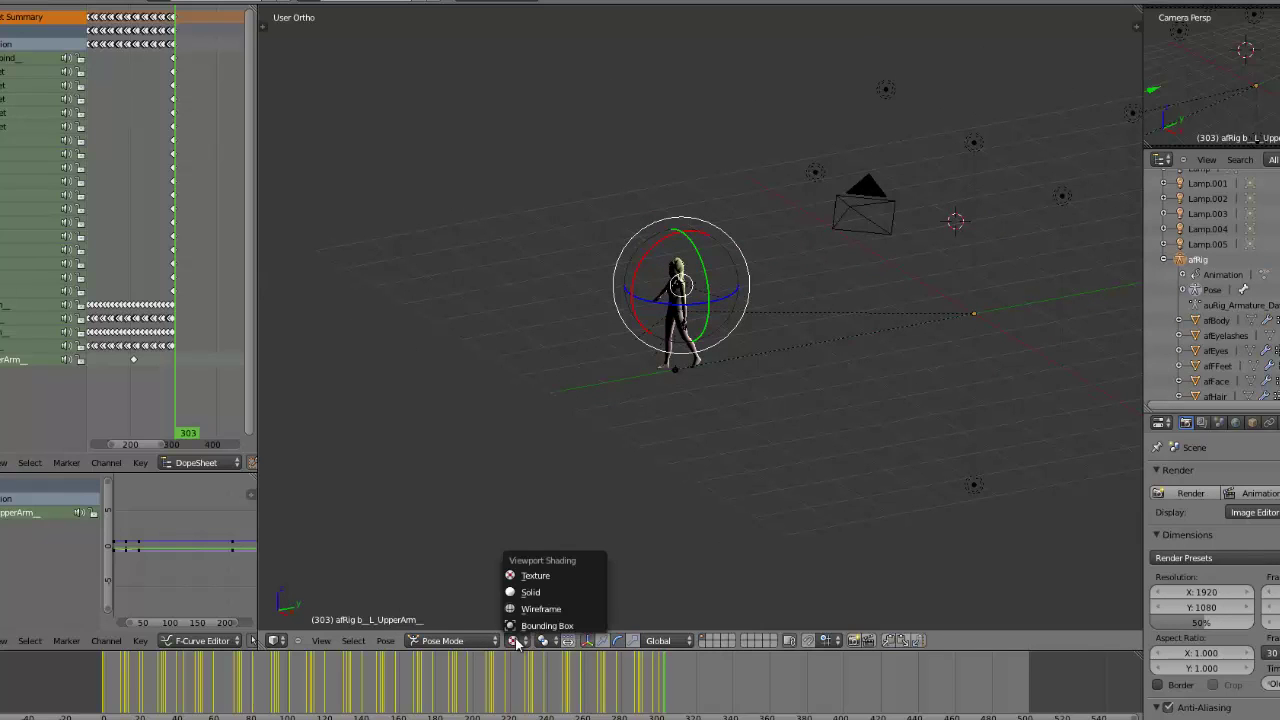
left_click(530, 594)
scroll(659, 266, "up", 5)
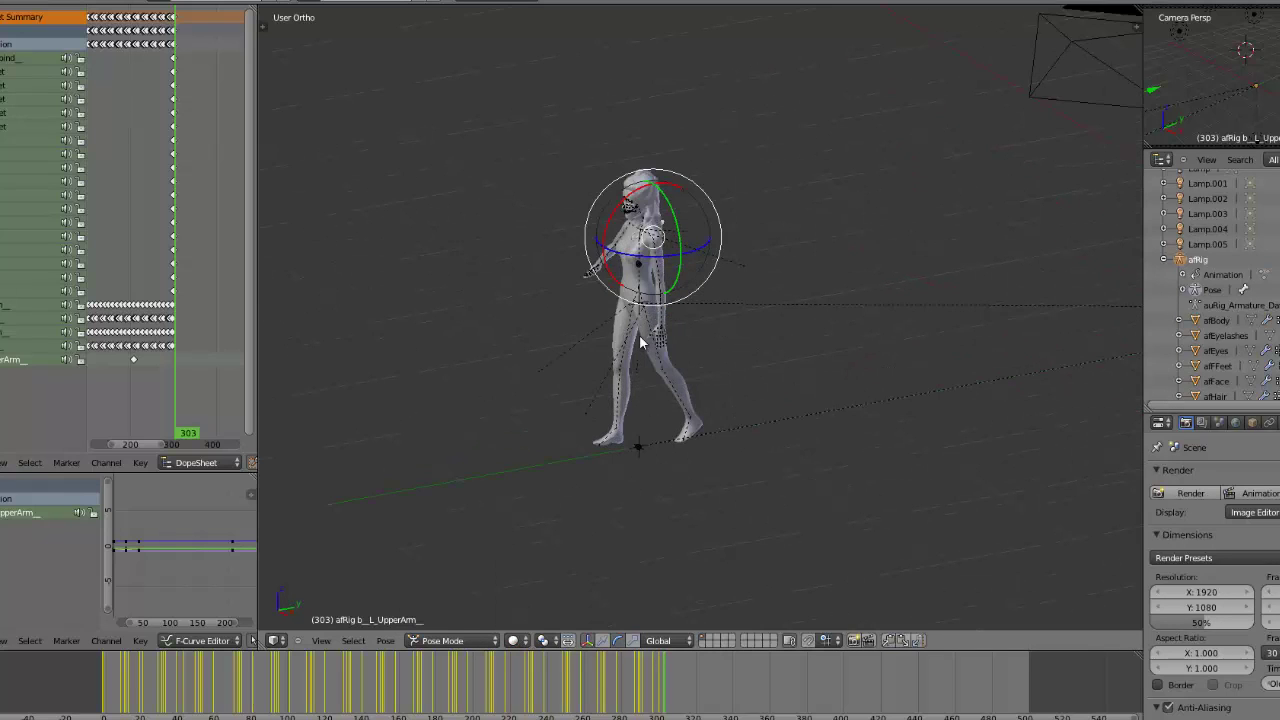
Select all of the rig's bones, enable the translate manipulator and insert a pose keyframe at frame 303
key("a")
key("a")
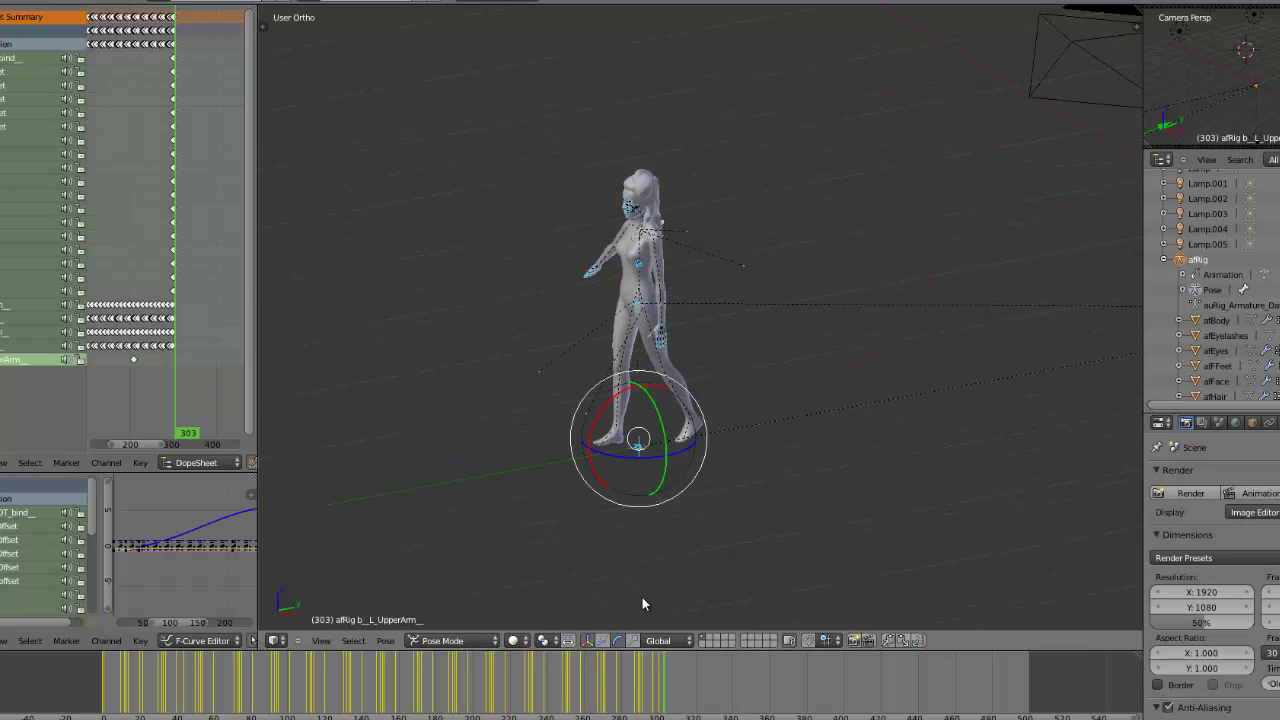
left_click(601, 640)
key("i")
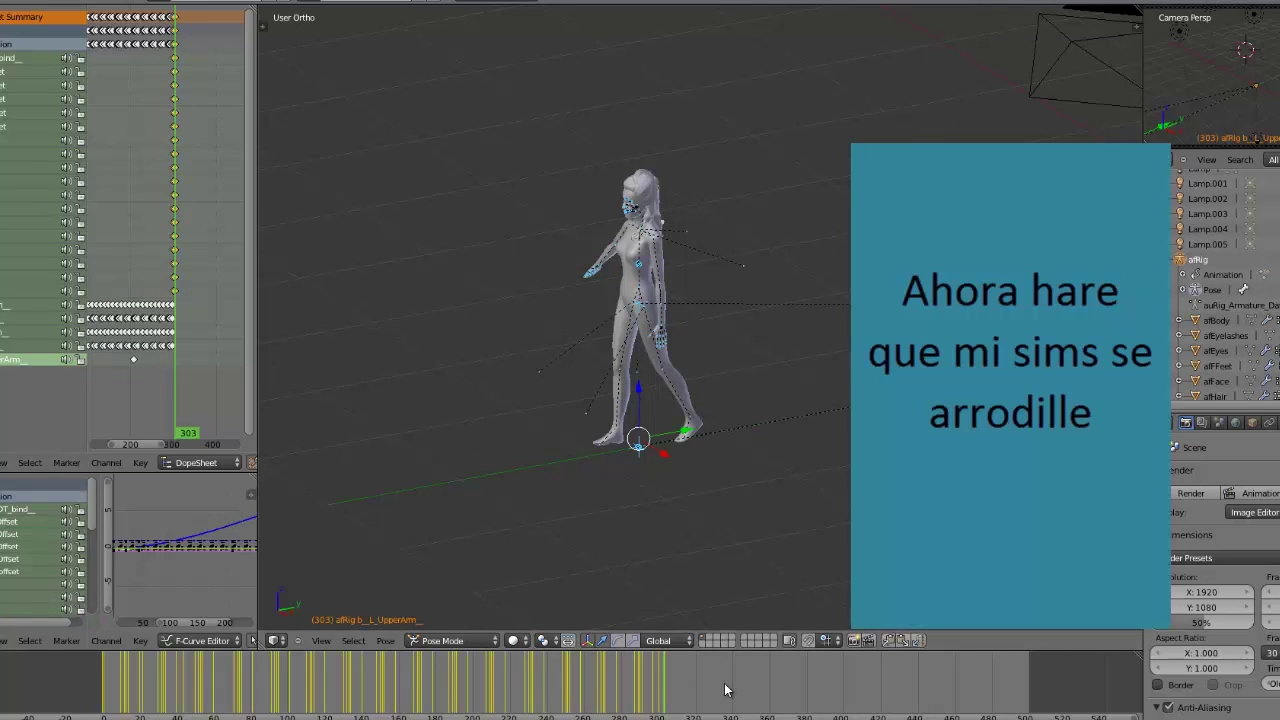
At frame 339, lower the whole rig along the Z axis toward a kneeling height
scroll(730, 684, "up", 3)
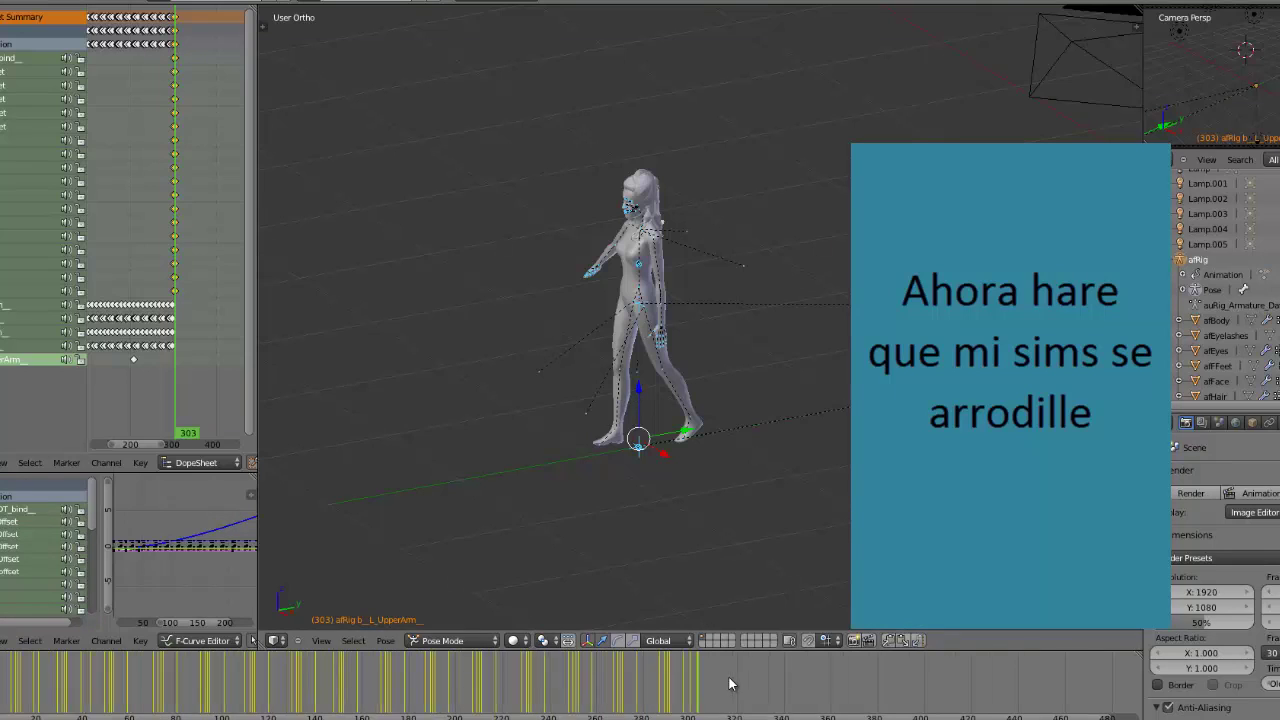
left_click(806, 690)
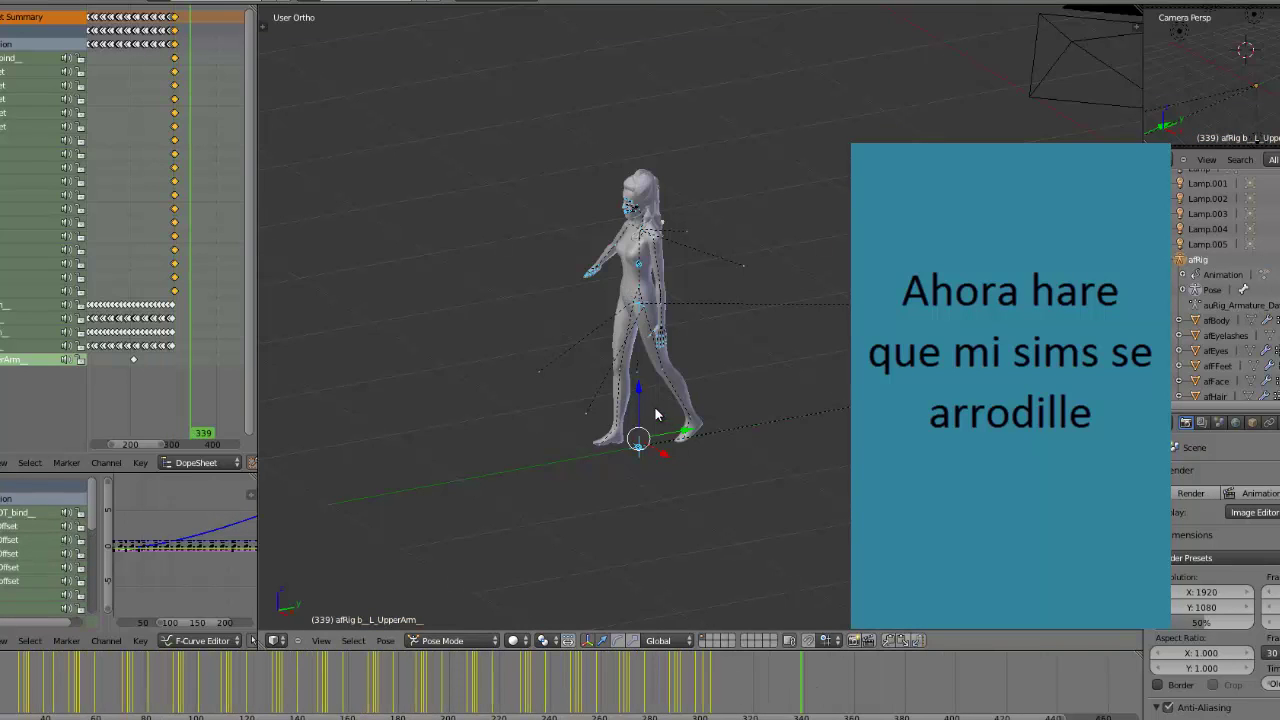
key("g")
key("z")
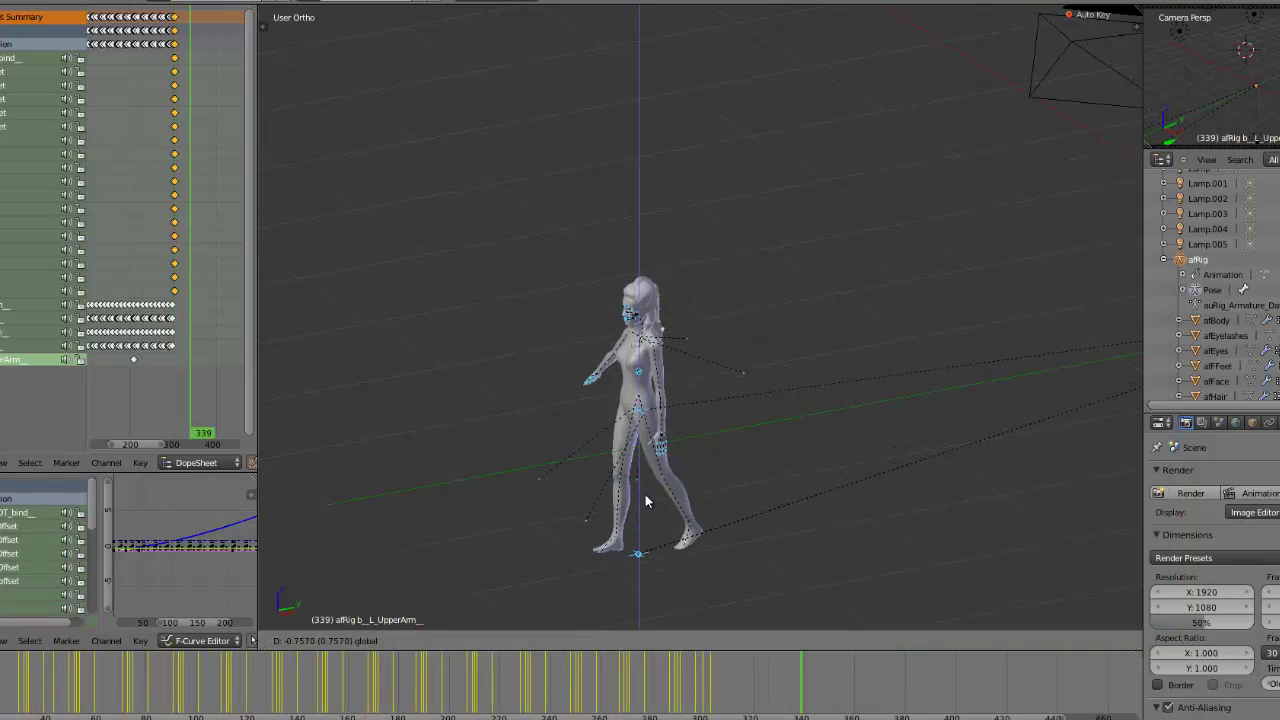
left_click(640, 433)
Using the rotation manipulator at frame 312, bend the left calf bone backward
left_click(709, 694)
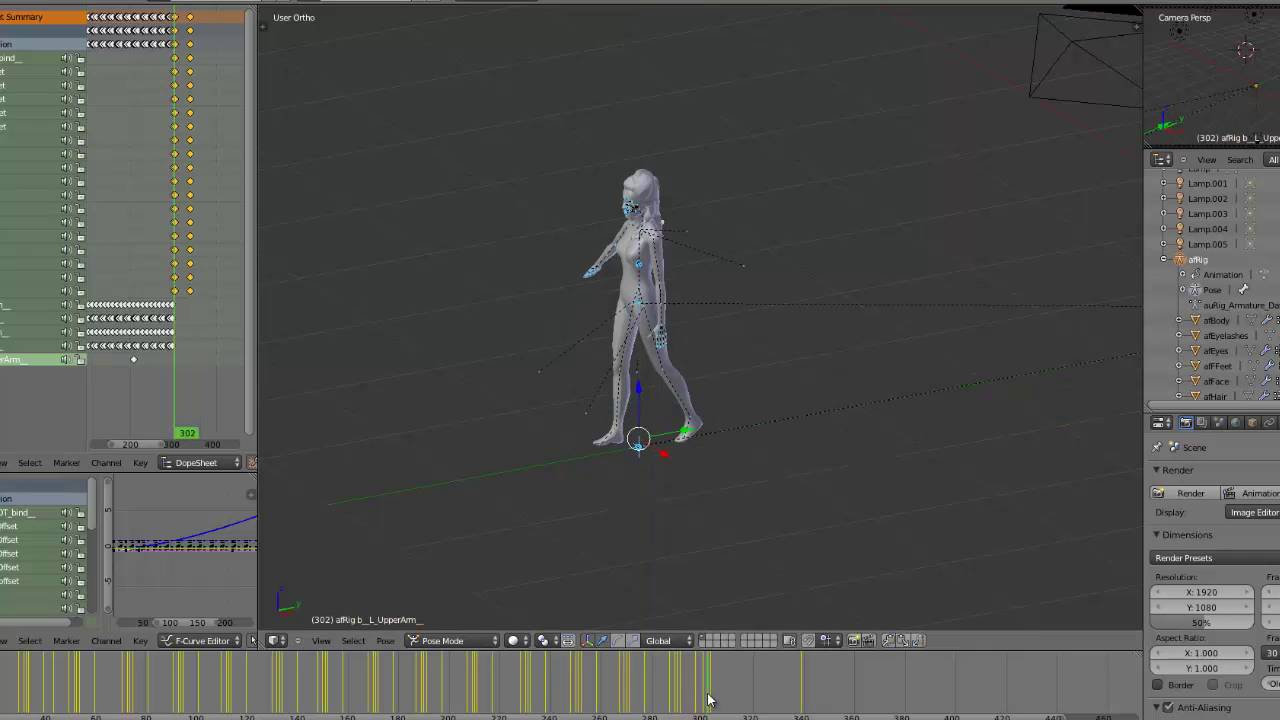
scroll(662, 272, "up", 2)
scroll(662, 277, "up", 2)
right_click(621, 432)
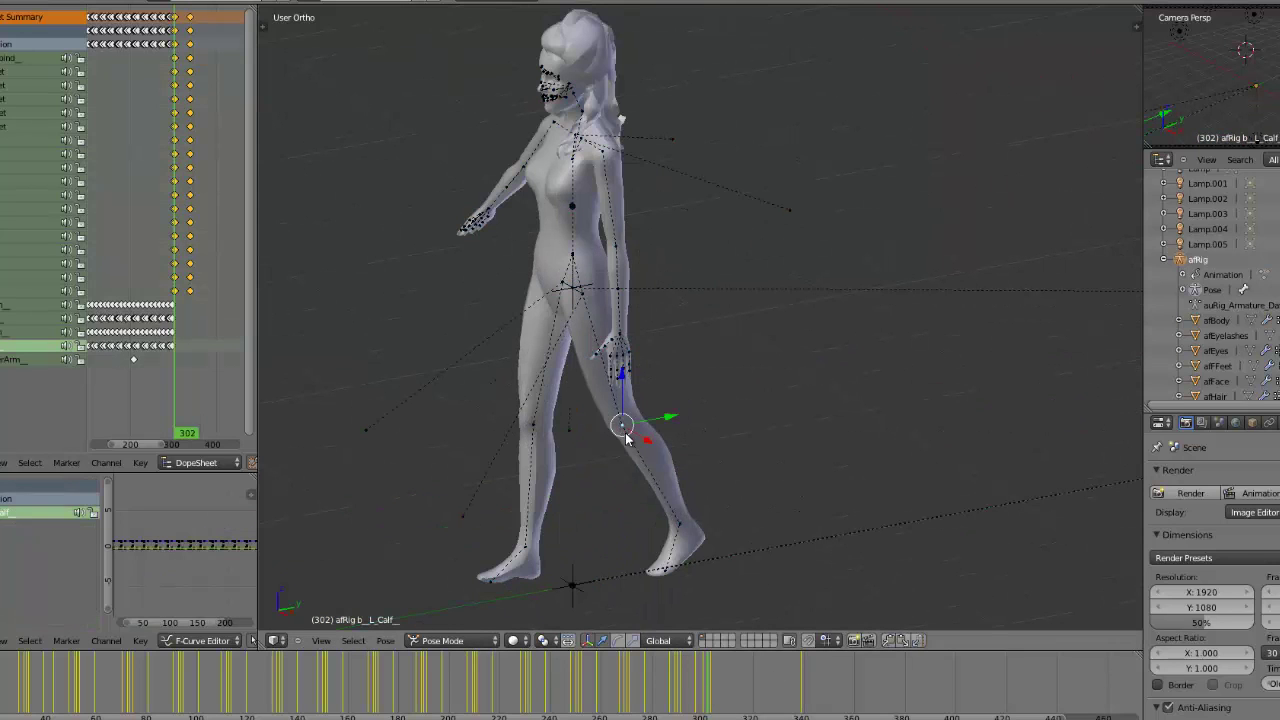
key("Up")
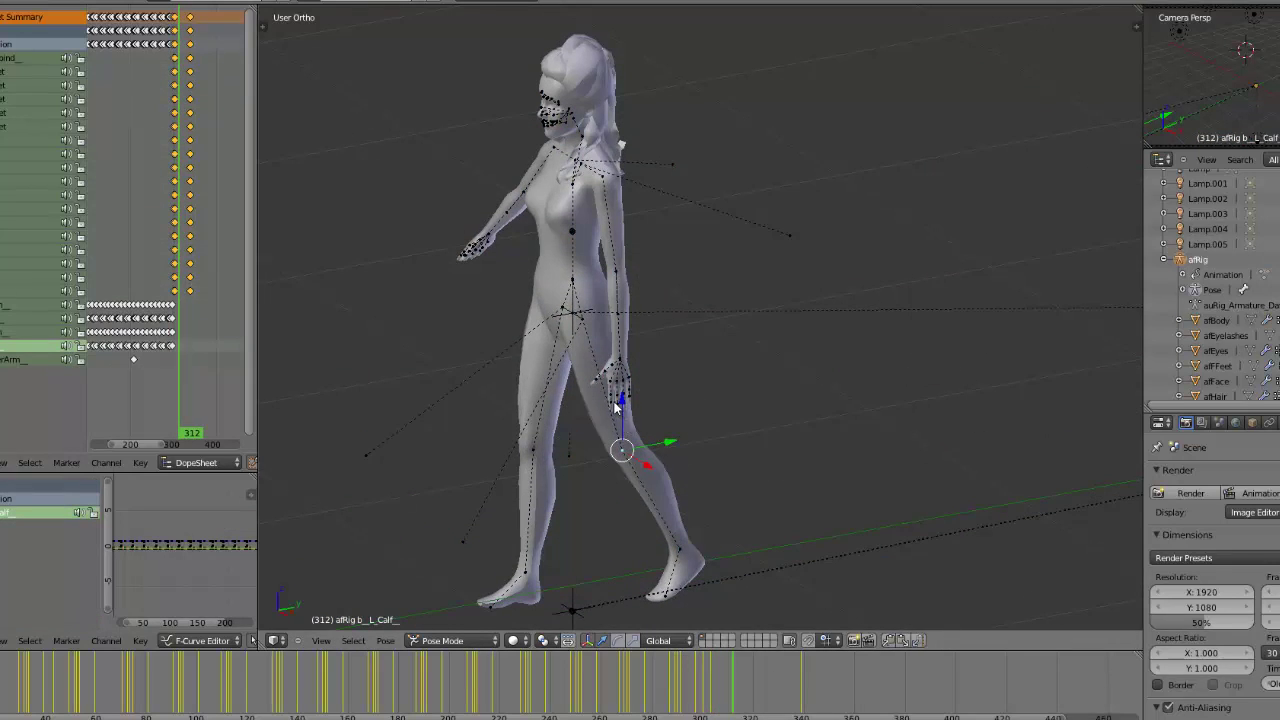
left_click(619, 641)
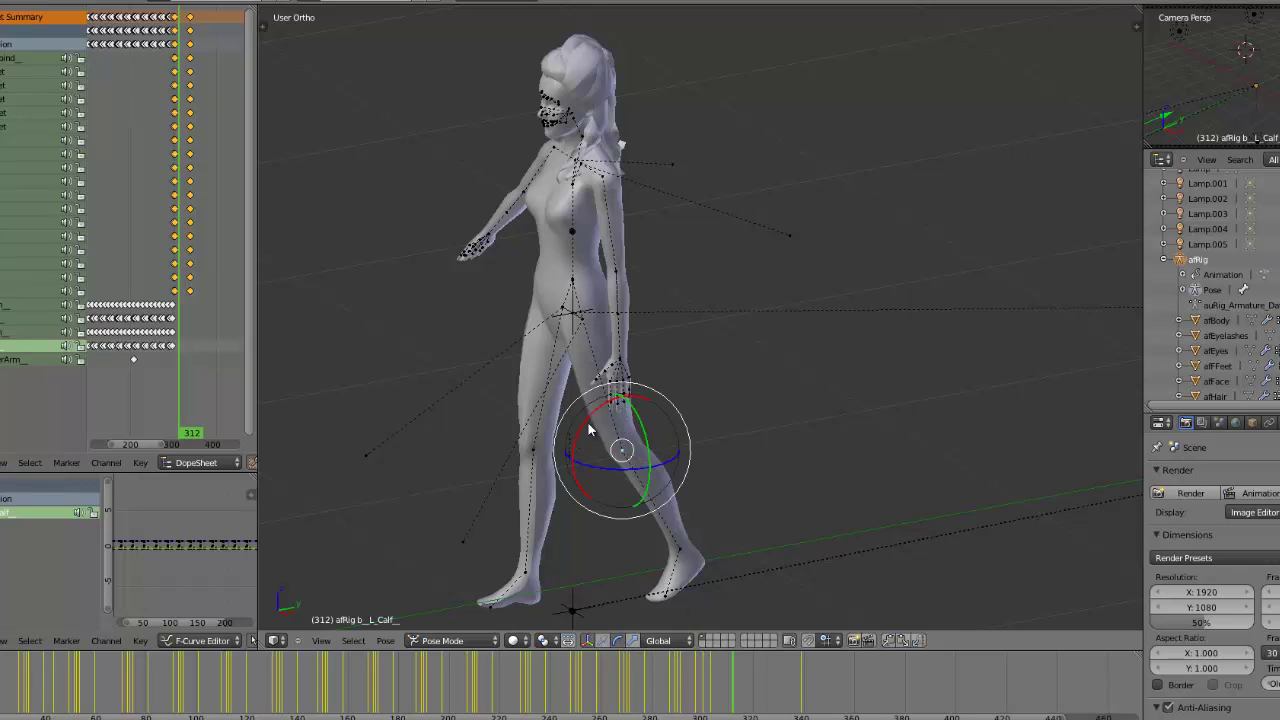
mouse_move(588, 423)
left_mouse_down()
mouse_move(586, 478)
mouse_move(589, 426)
left_mouse_up()
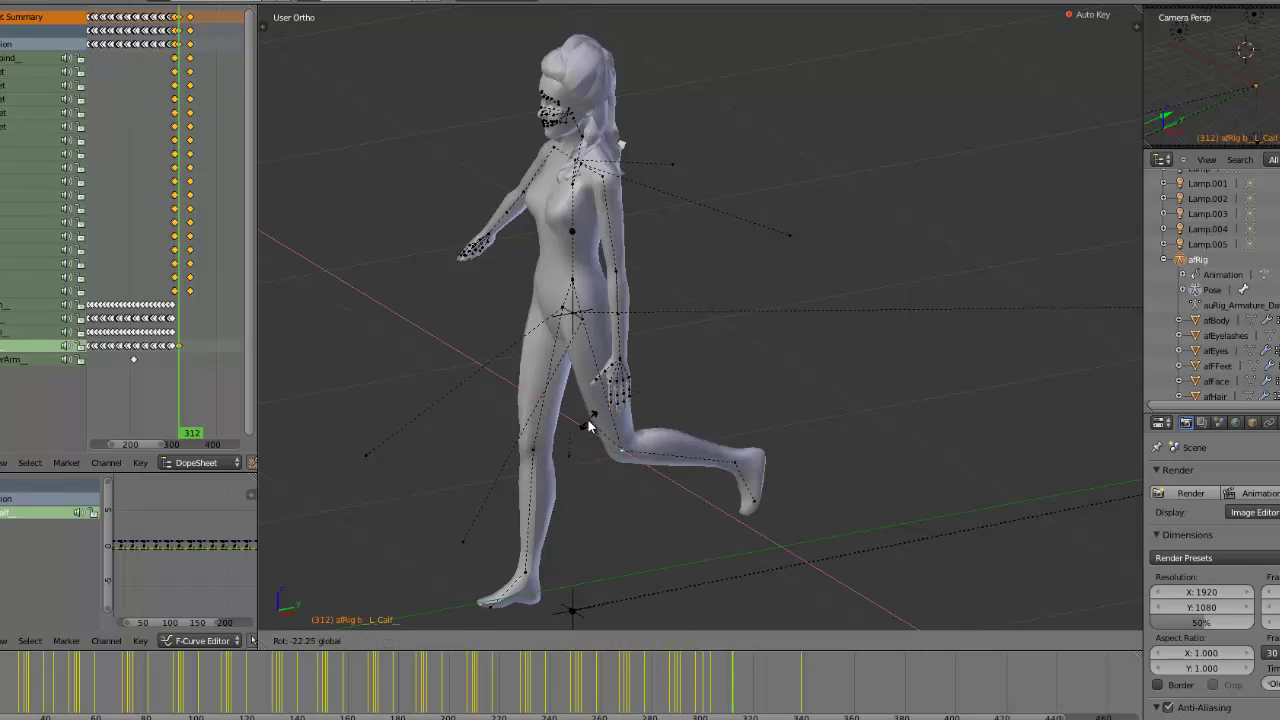
Advance past frame 324 and bend the left calf bone further back for the kneeling pose
key("Right")
key("Right")
key("Right")
key("Right")
key("Right")
key("Right")
key("Right")
key("Right")
key("Right")
key("Right")
key("Right")
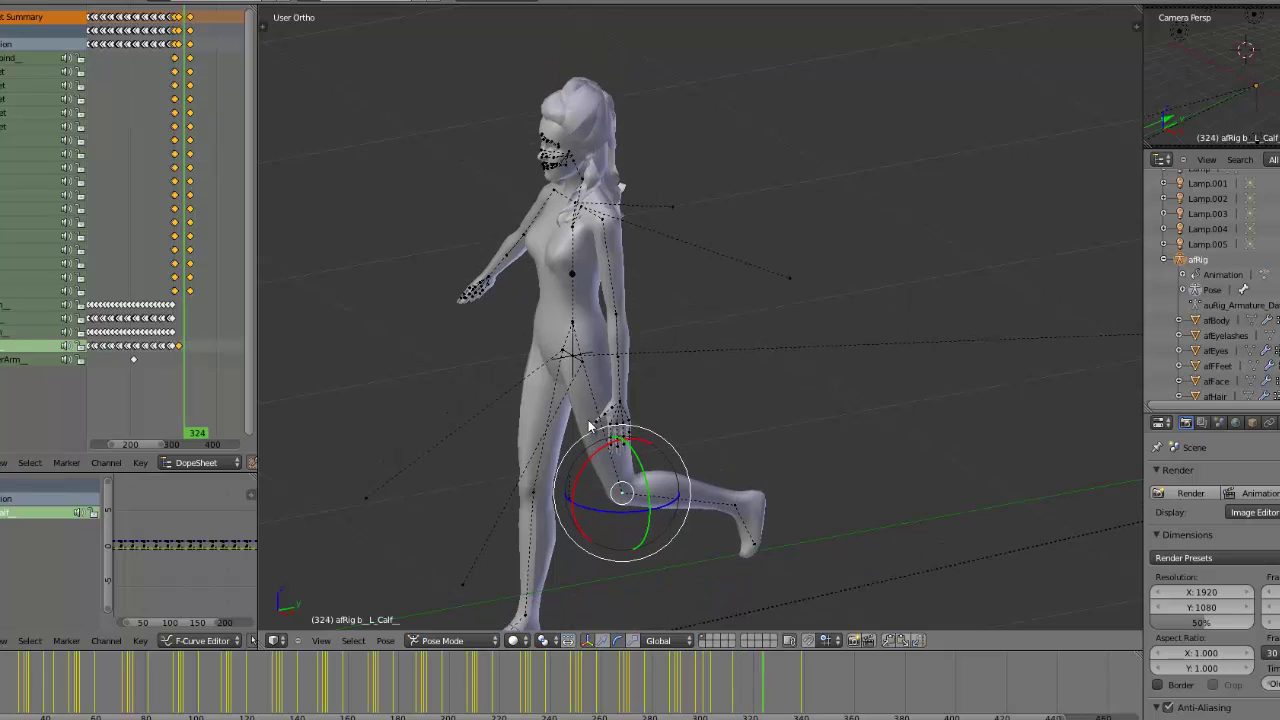
left_click_drag(588, 428, 592, 520)
Starting from frame 306, rotate the right calf bone backward and carry the motion to a kneeling pose at frame 344
right_click(533, 520)
left_click(719, 668)
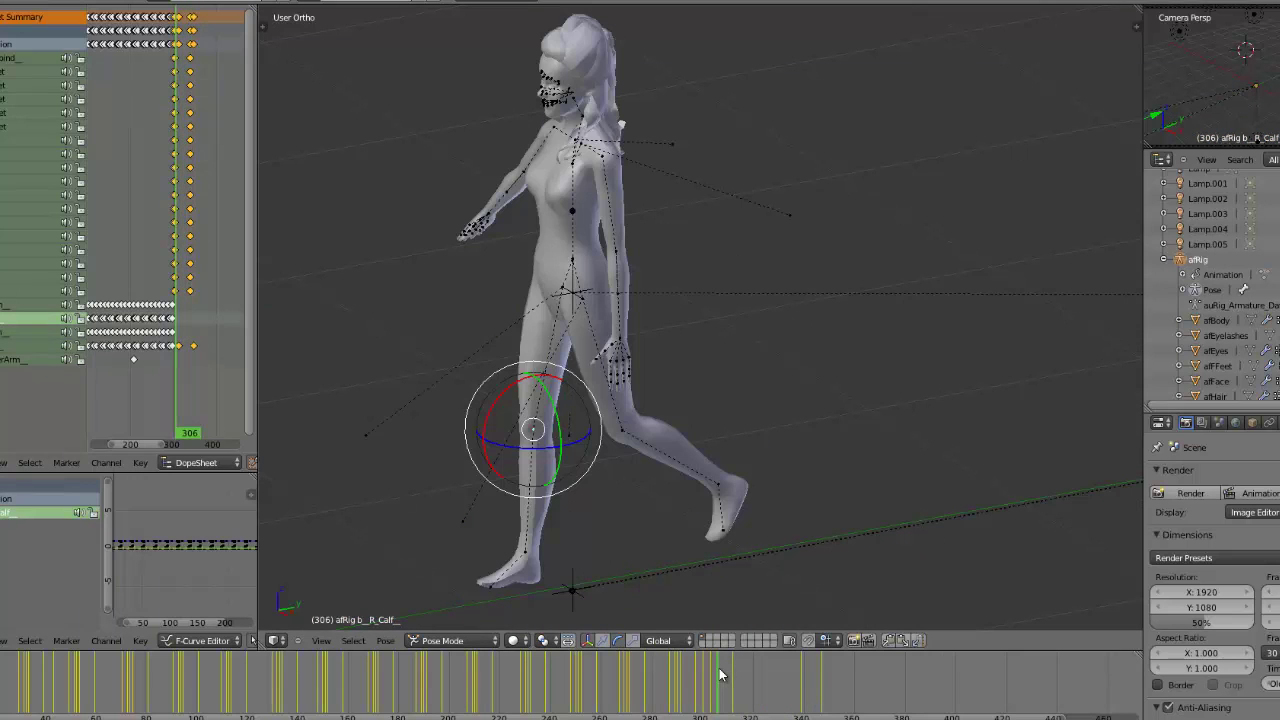
left_click_drag(495, 411, 502, 492)
key("Right")
key("Right")
key("Right")
key("Right")
key("Right")
key("Right")
key("Right")
key("Right")
key("Right")
key("Right")
key("Right")
key("Right")
key("Right")
key("Right")
key("Right")
key("Right")
key("Right")
key("Right")
key("Right")
key("Right")
key("Right")
key("Right")
key("Right")
key("Right")
key("Right")
key("Right")
key("Right")
key("Right")
key("alt+a")
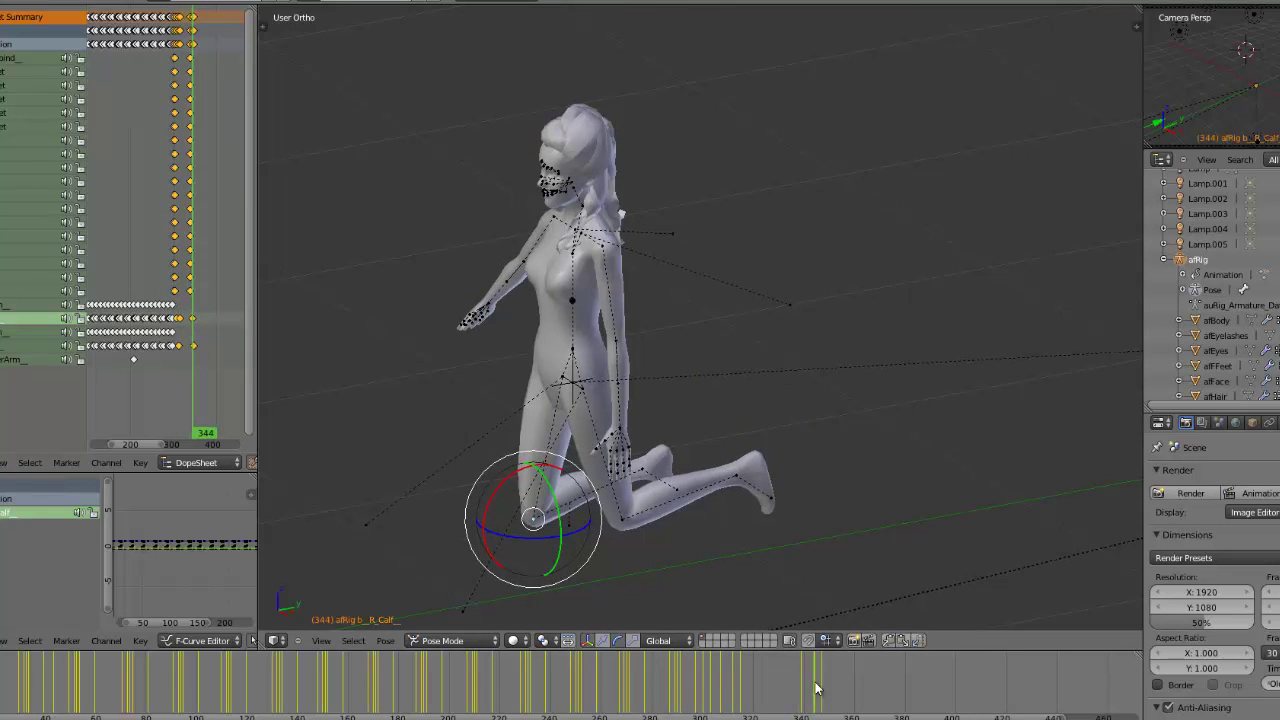
At frame 347, slightly rotate the left forearm and left upper arm bones to key the arm's starting pose
scroll(652, 409, "down", 2)
middle_click_drag(628, 395, 735, 500)
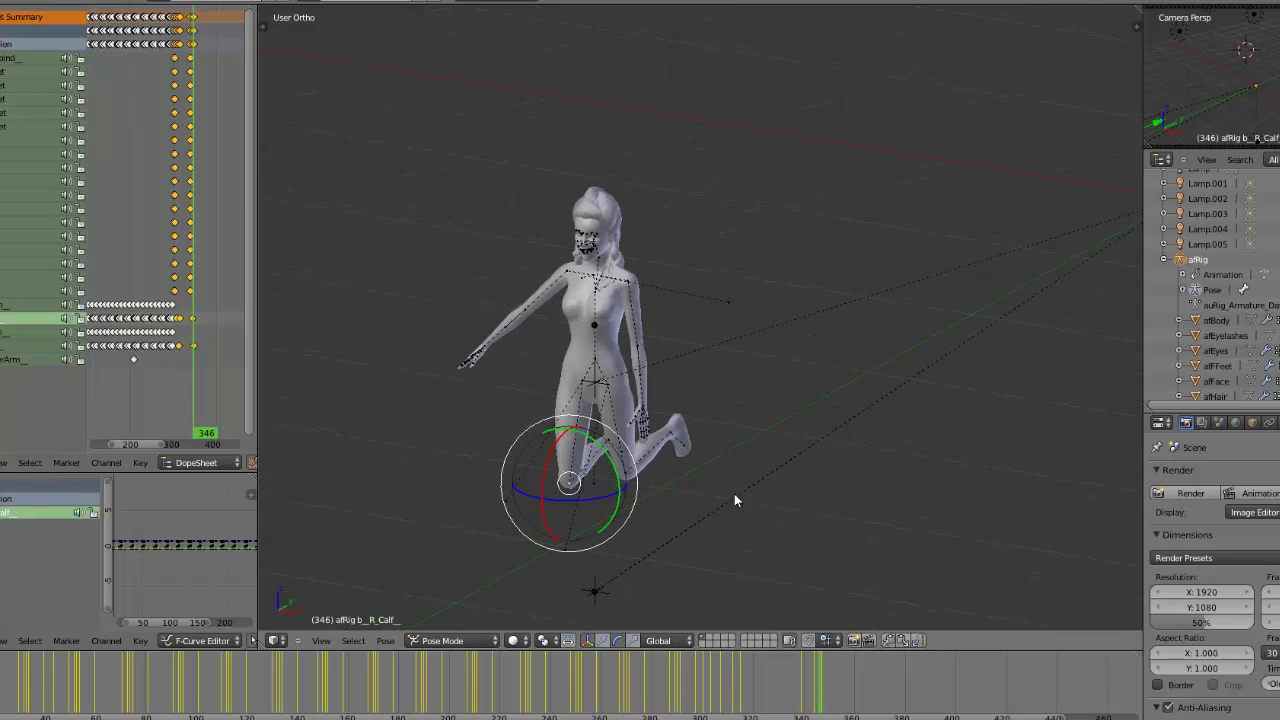
scroll(563, 352, "up", 2)
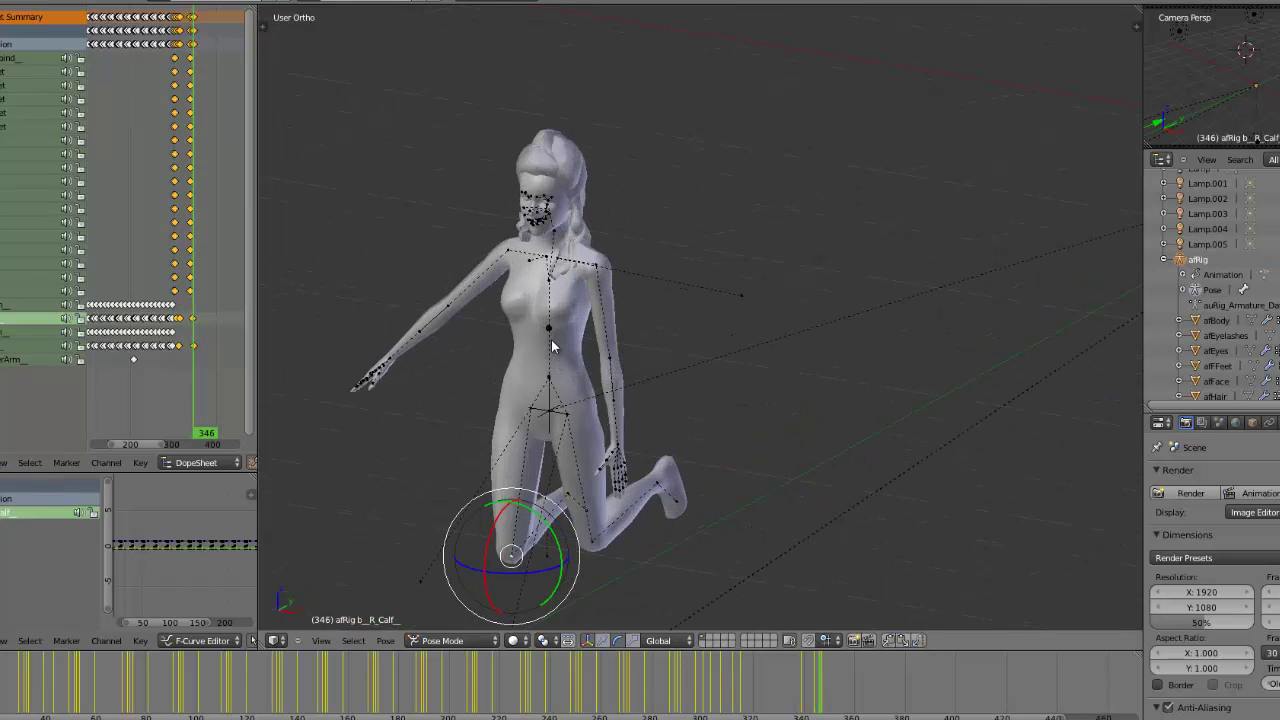
right_click(549, 333)
right_click(616, 400)
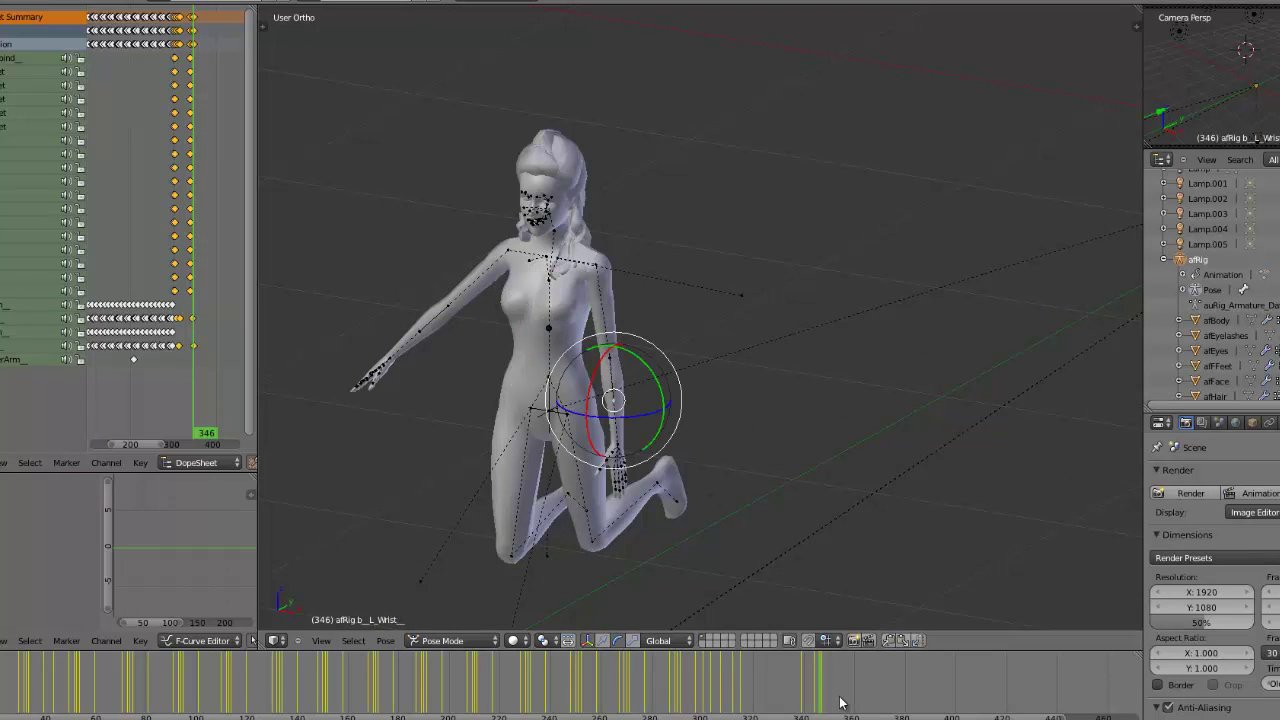
key("Right")
left_click(594, 380)
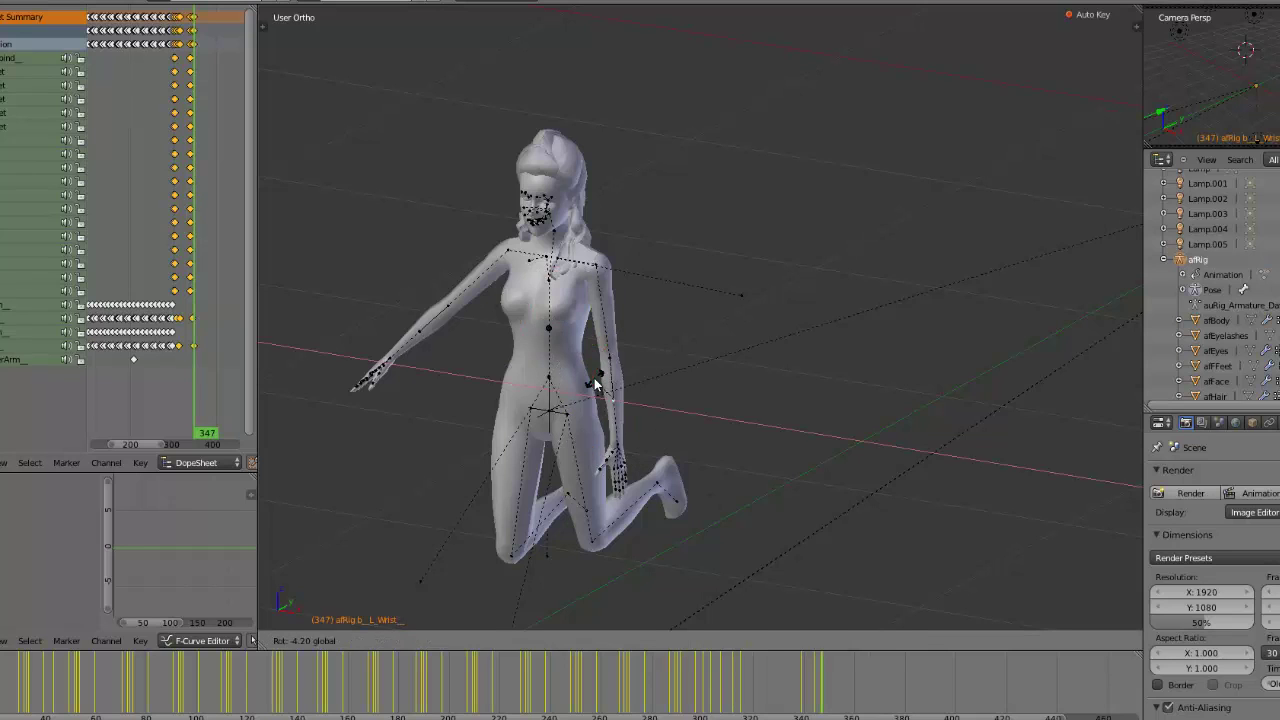
right_click(617, 356)
left_click(595, 351)
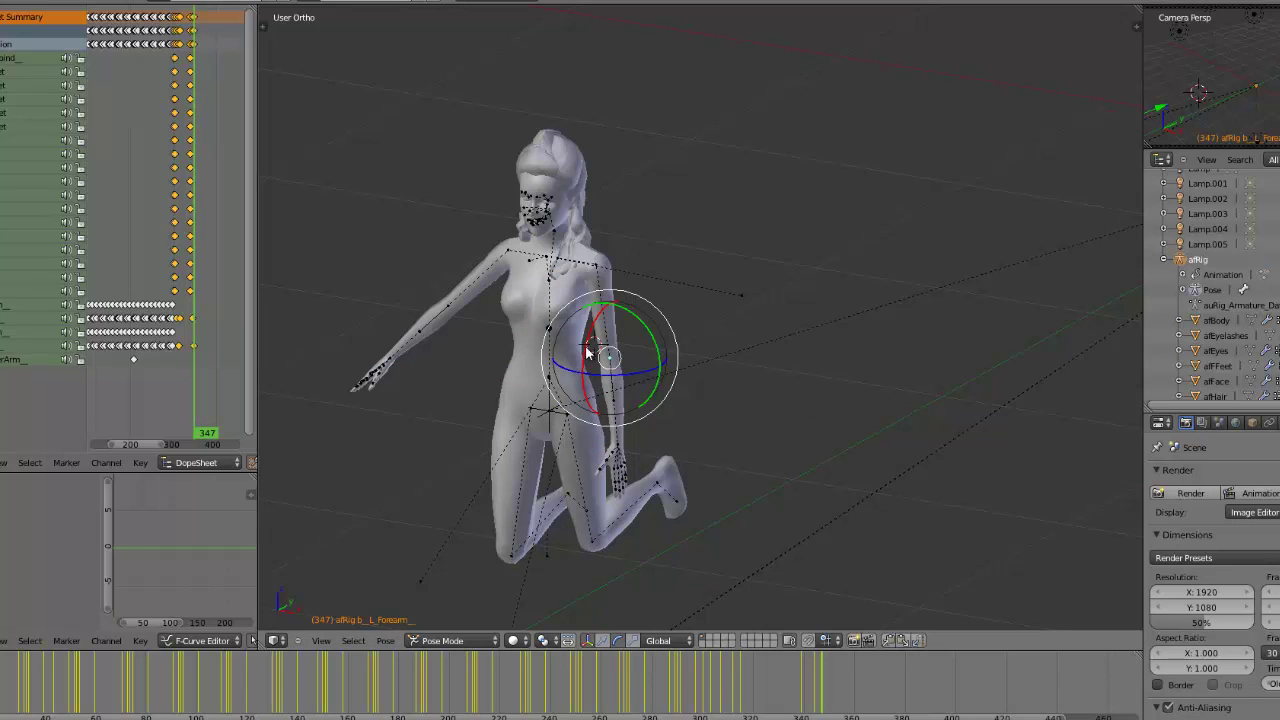
right_click(590, 247)
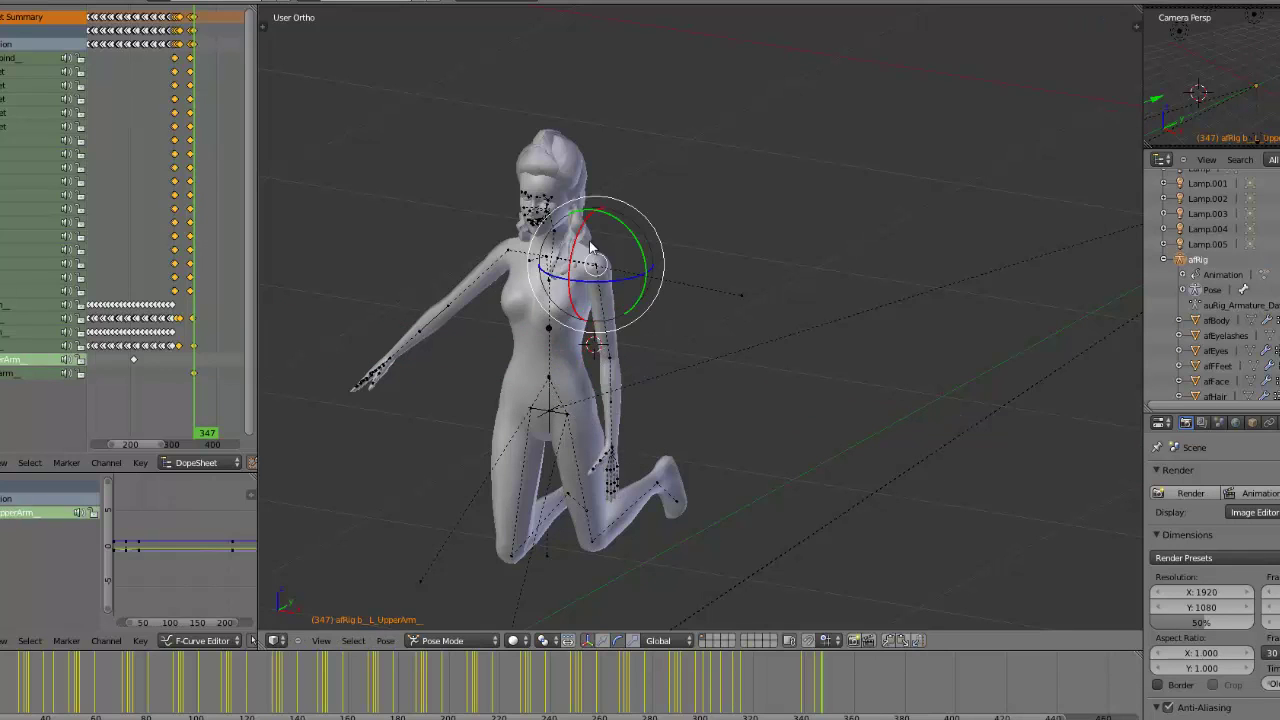
At frame 357, rotate the left upper arm bone to swing the arm forward across the body
left_click(843, 683)
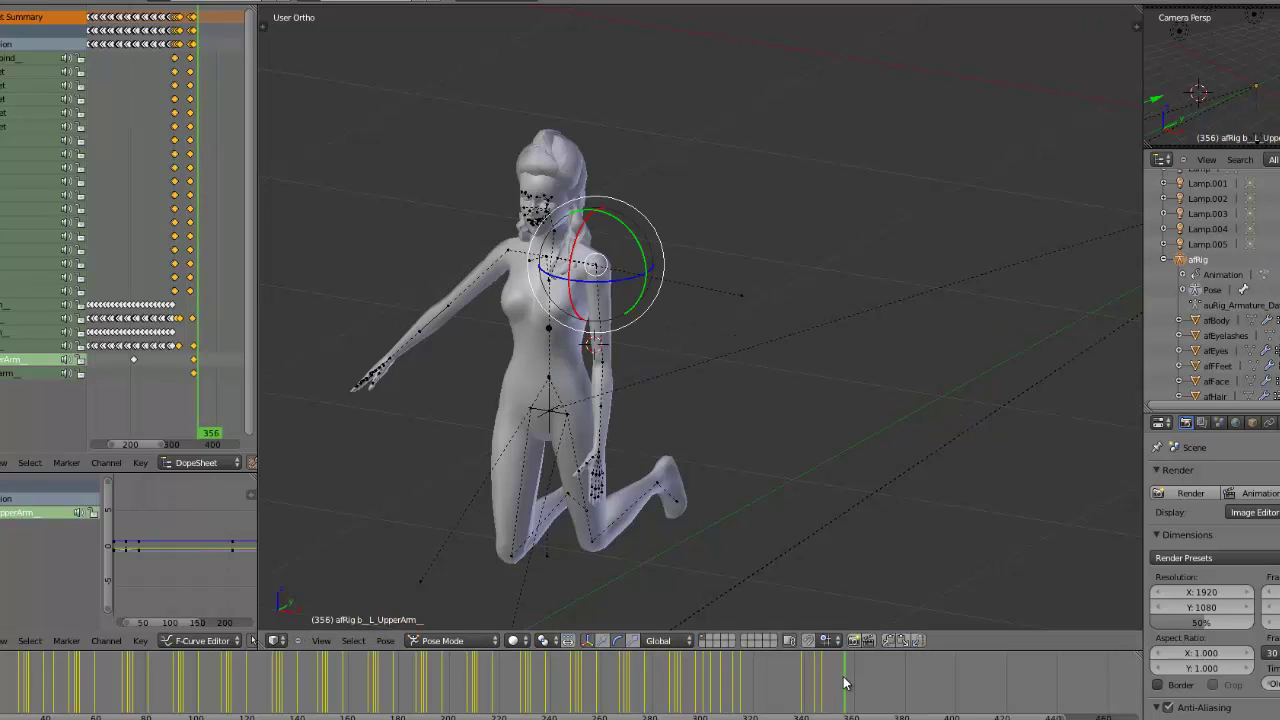
left_click_drag(844, 679, 847, 678)
left_click_drag(573, 266, 583, 322)
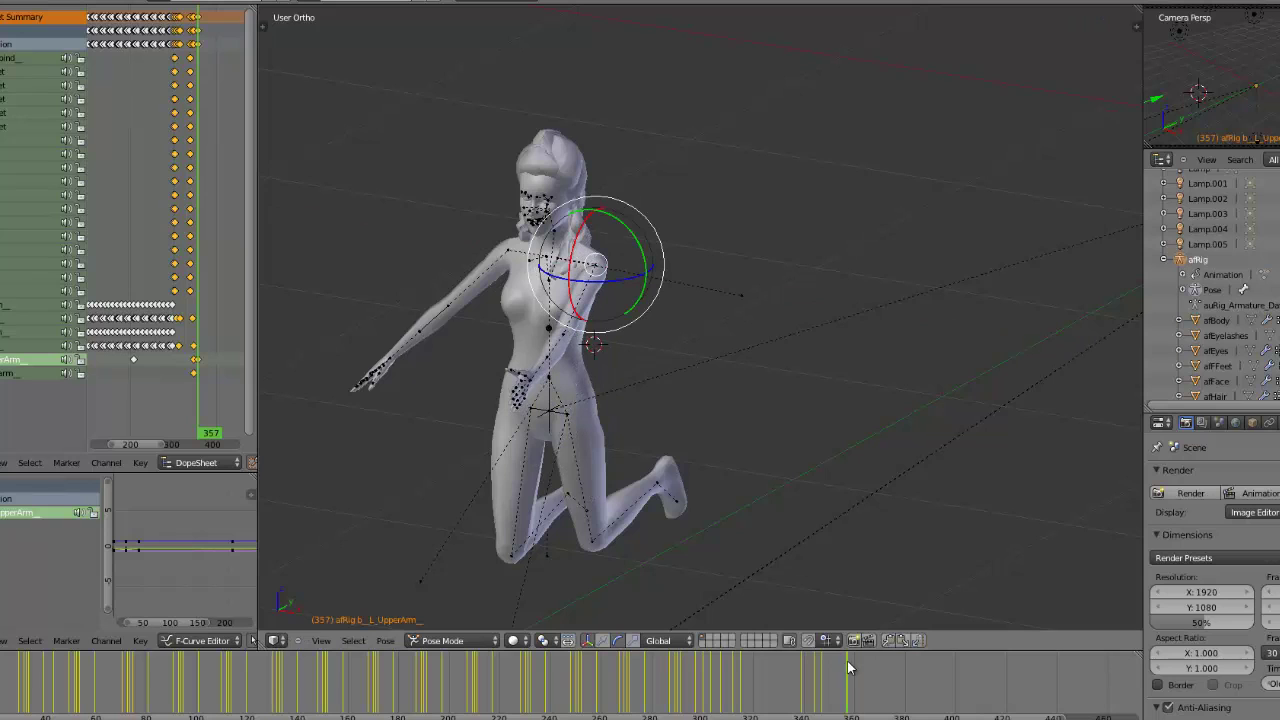
At frame 365, rotate the left forearm bone upward so the hand rises in front of the face
left_click_drag(848, 668, 868, 688)
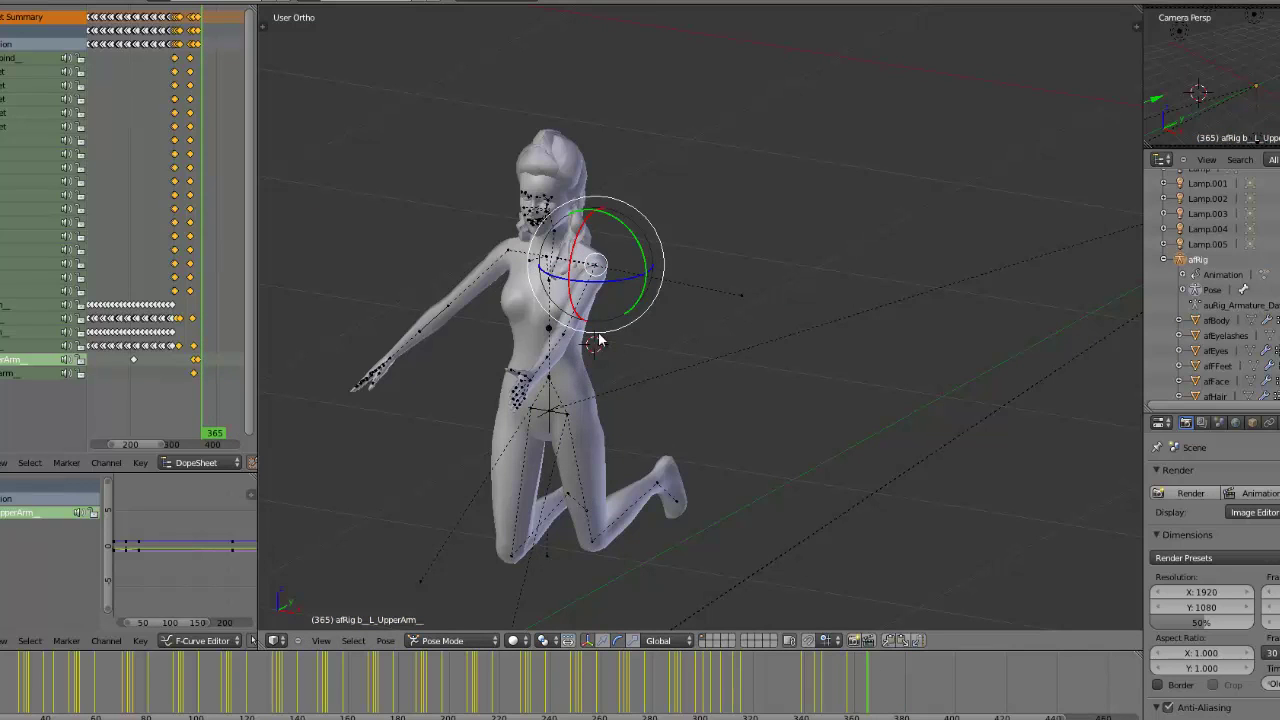
right_click(568, 340)
mouse_move(592, 351)
left_mouse_down()
mouse_move(565, 352)
mouse_move(606, 340)
mouse_move(607, 361)
mouse_move(594, 349)
left_mouse_up()
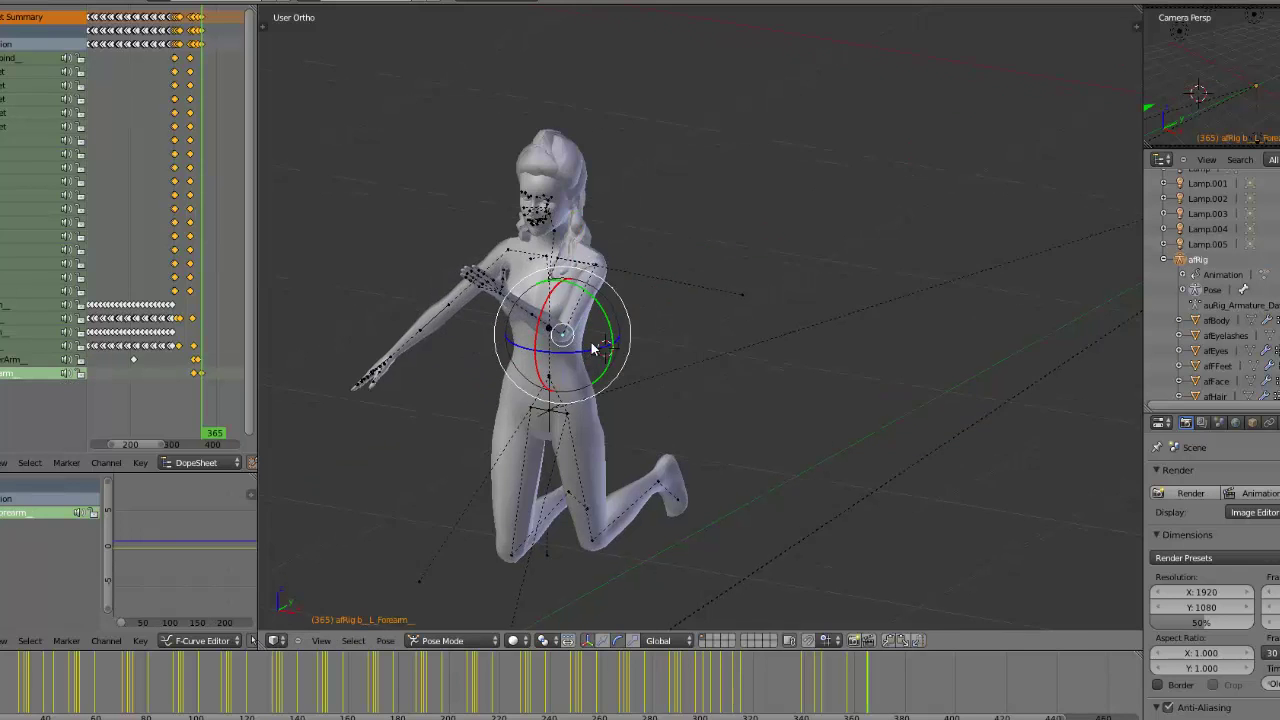
middle_click_drag(594, 349, 545, 348)
left_click_drag(519, 301, 529, 288)
middle_click_drag(560, 268, 499, 234)
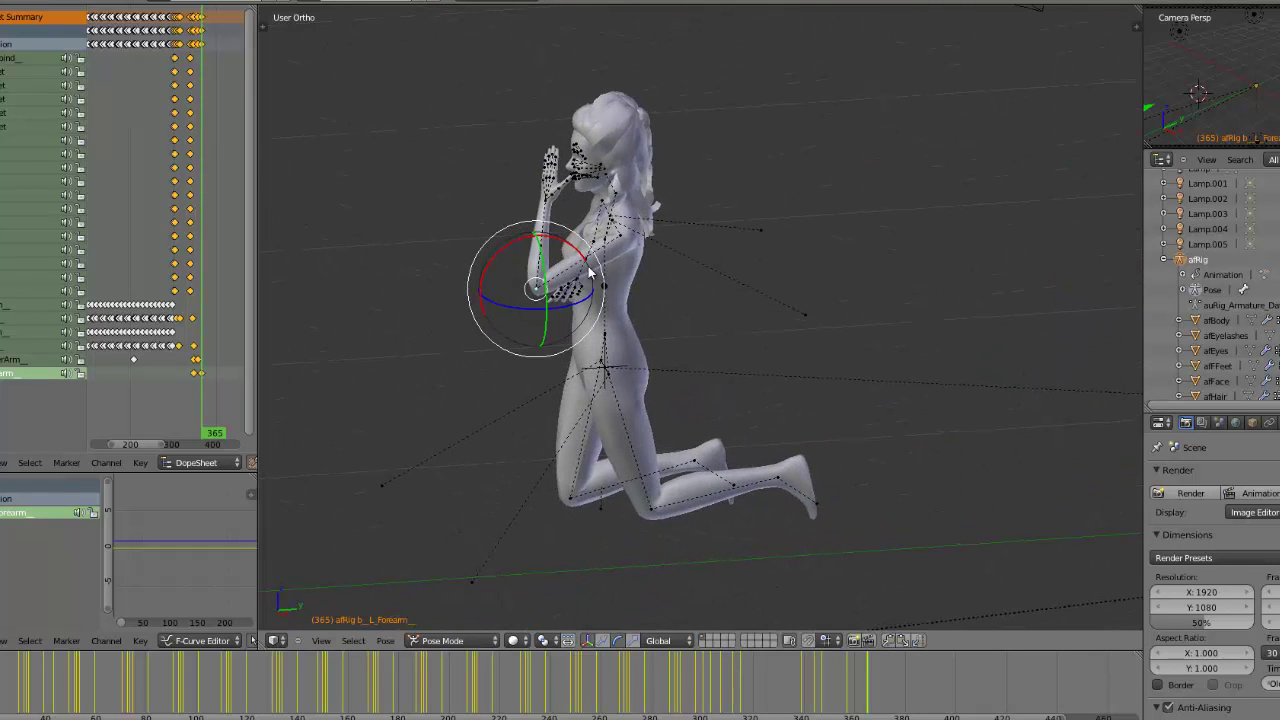
At frame 365, rotate the left upper arm bone slightly to raise the bent arm in front of the chest
right_click(617, 250)
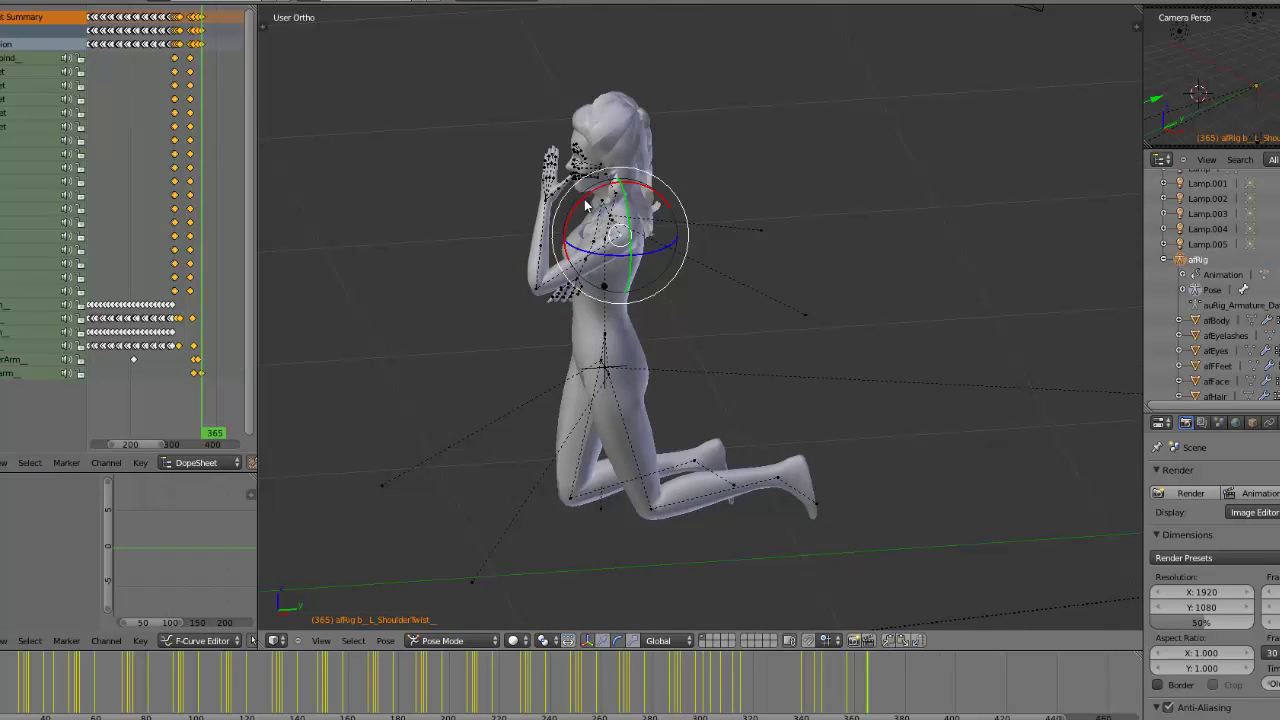
left_click_drag(588, 200, 588, 198)
right_click(620, 243)
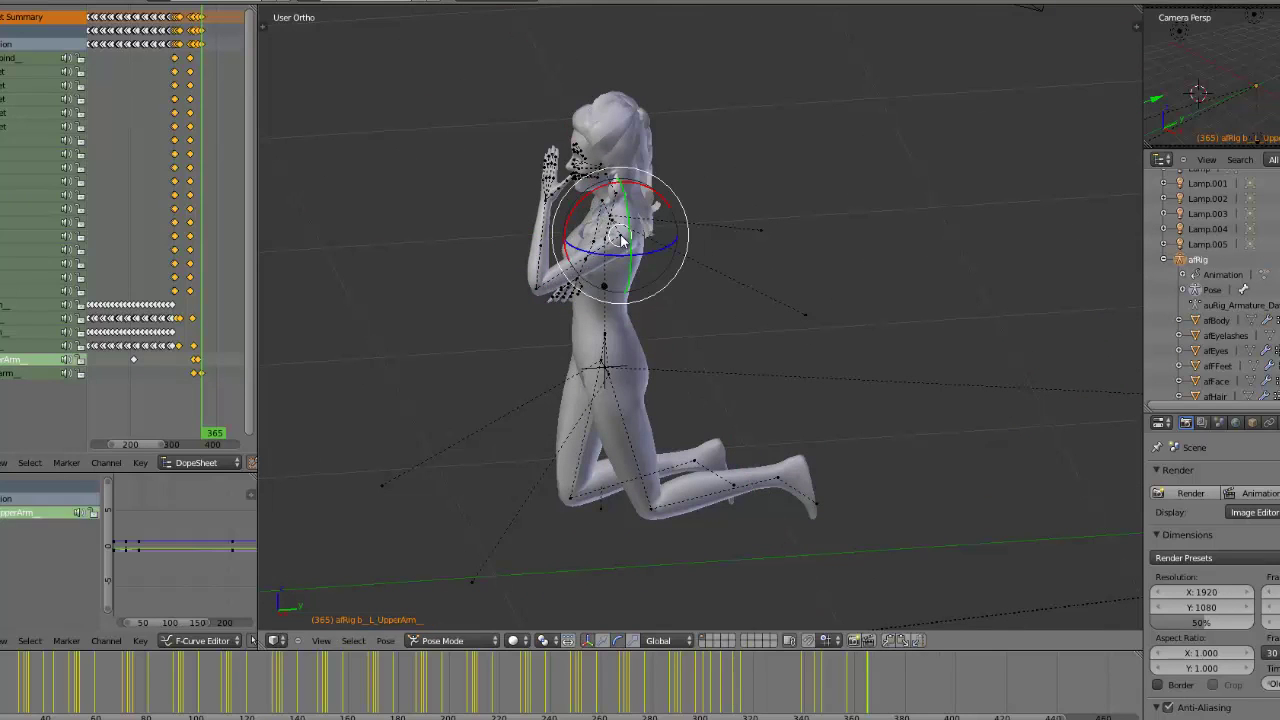
right_click(622, 238)
scroll(617, 223, "up", 3)
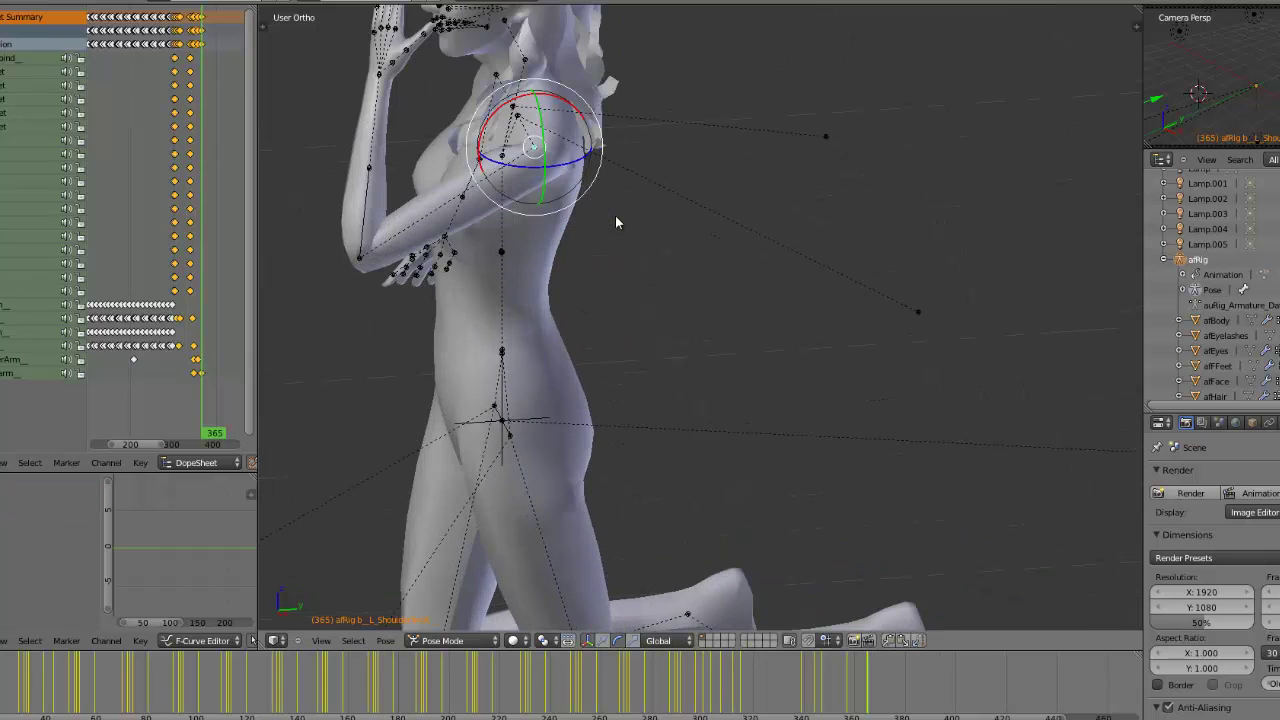
right_click(541, 153)
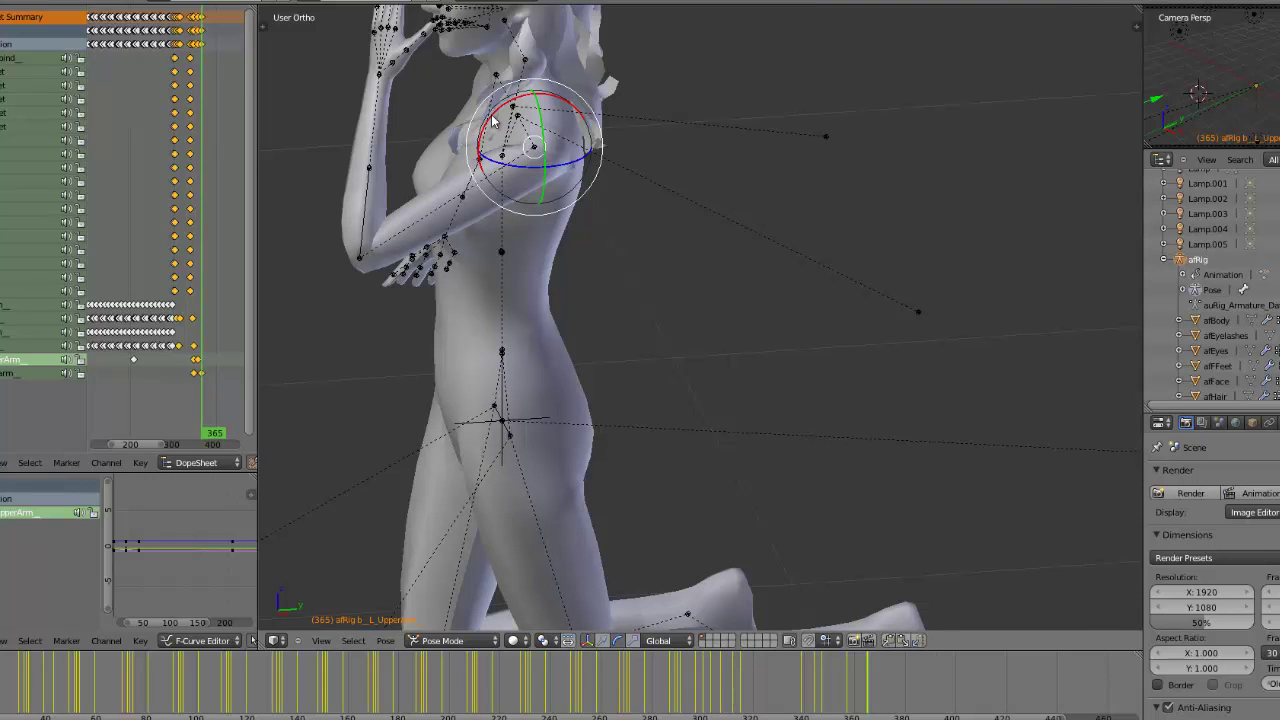
scroll(492, 120, "down", 4)
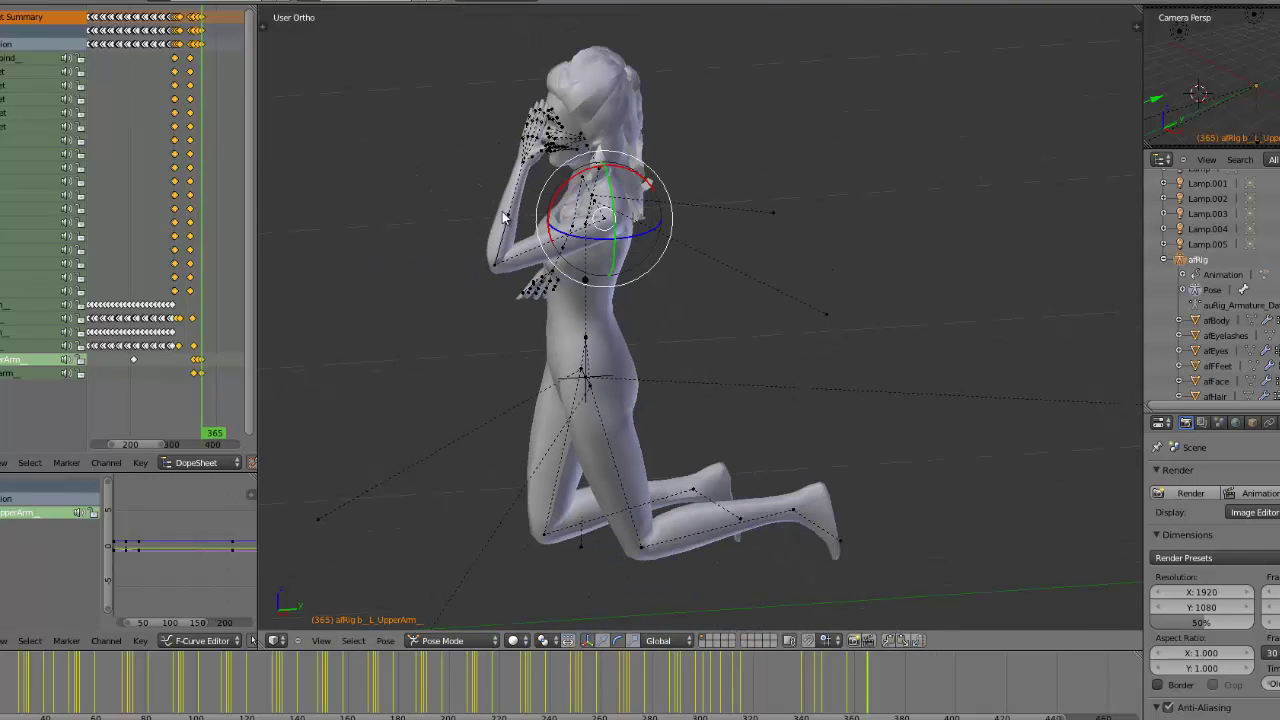
At frame 365, rotate the left forearm bone about the global X axis to bring the hand up against the face
right_click(485, 190)
key("r")
key("x")
left_click(477, 180)
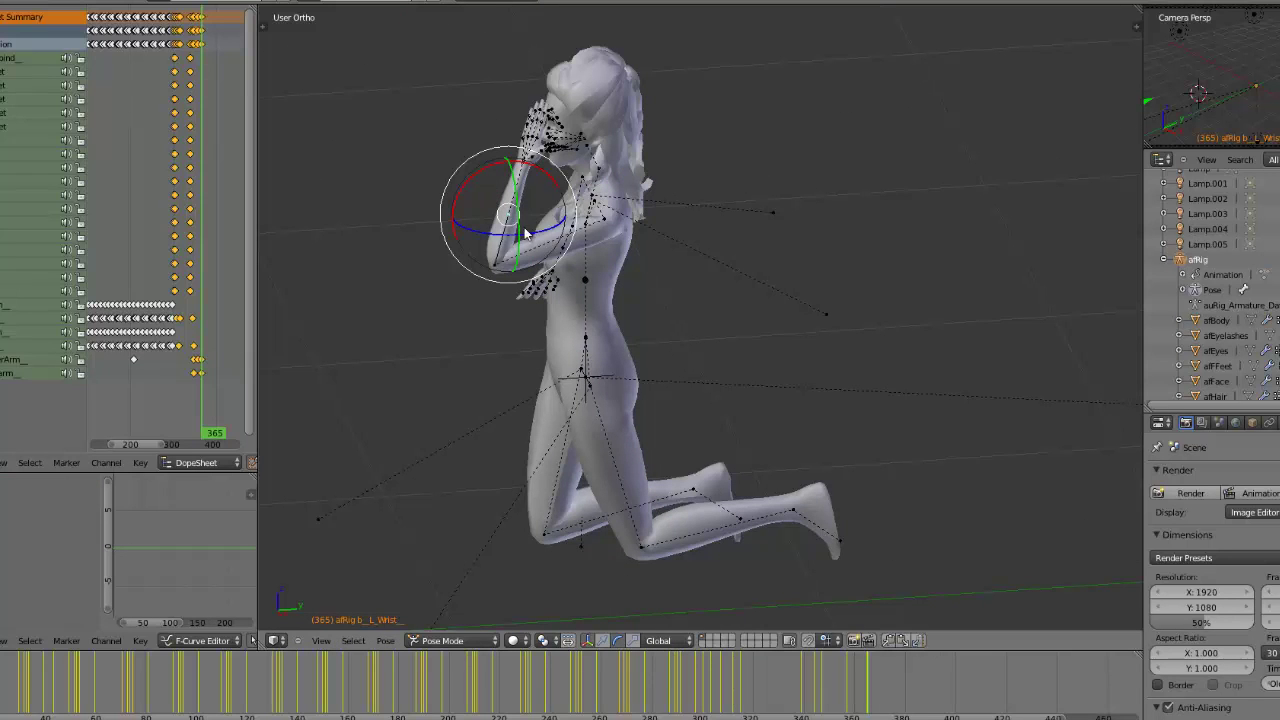
right_click(493, 265)
key("r")
key("x")
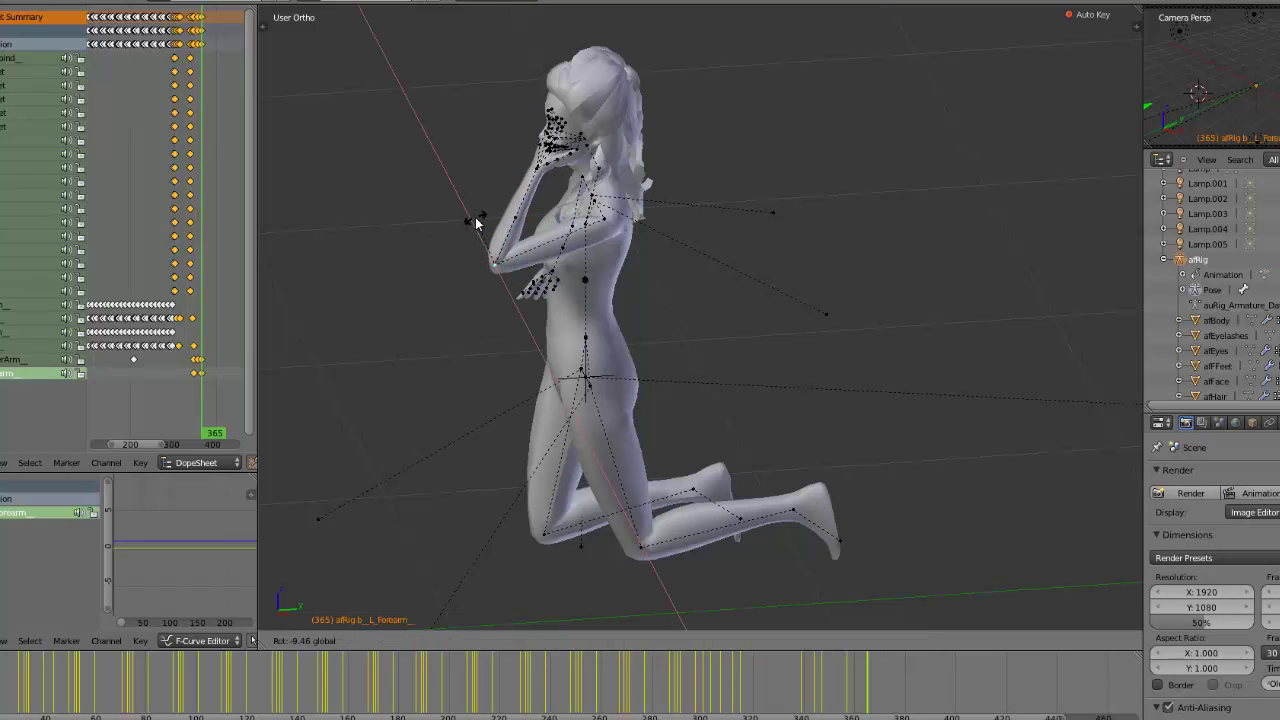
left_click(474, 224)
middle_click_drag(474, 224, 697, 256)
scroll(648, 258, "up", 3)
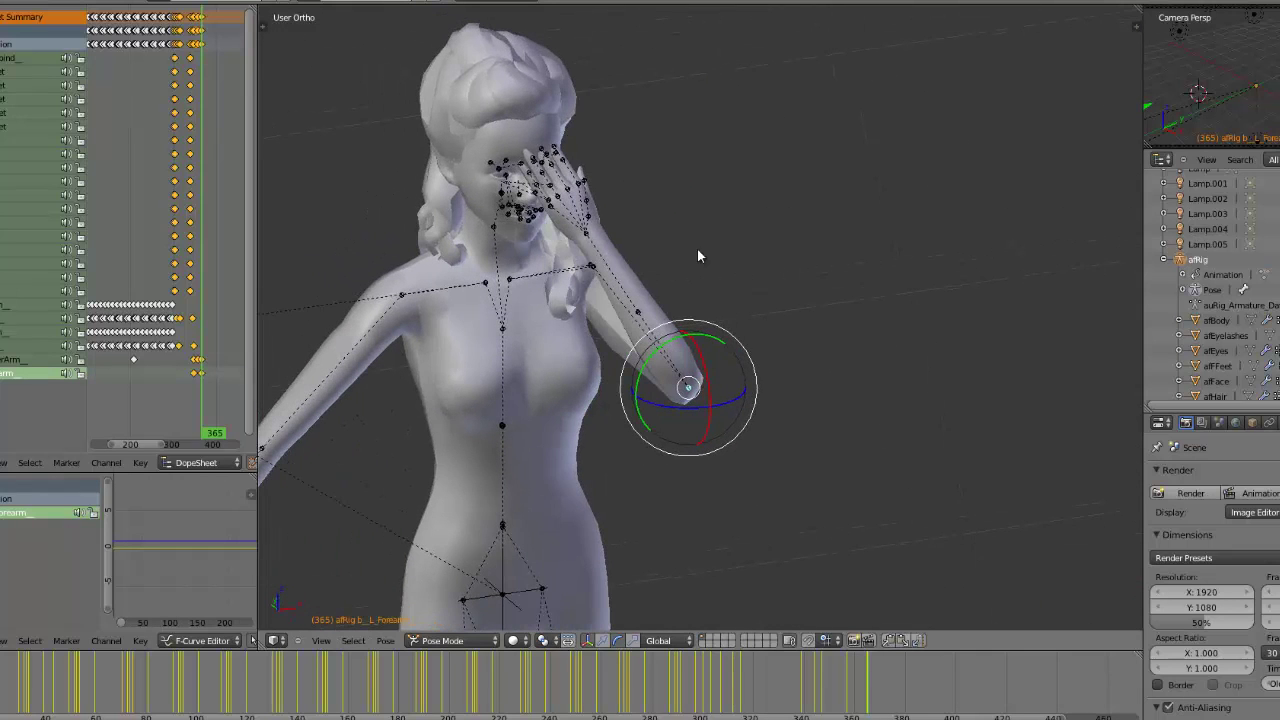
key("r")
key("x")
left_click(704, 363)
scroll(704, 363, "down", 5)
middle_click_drag(580, 360, 662, 368)
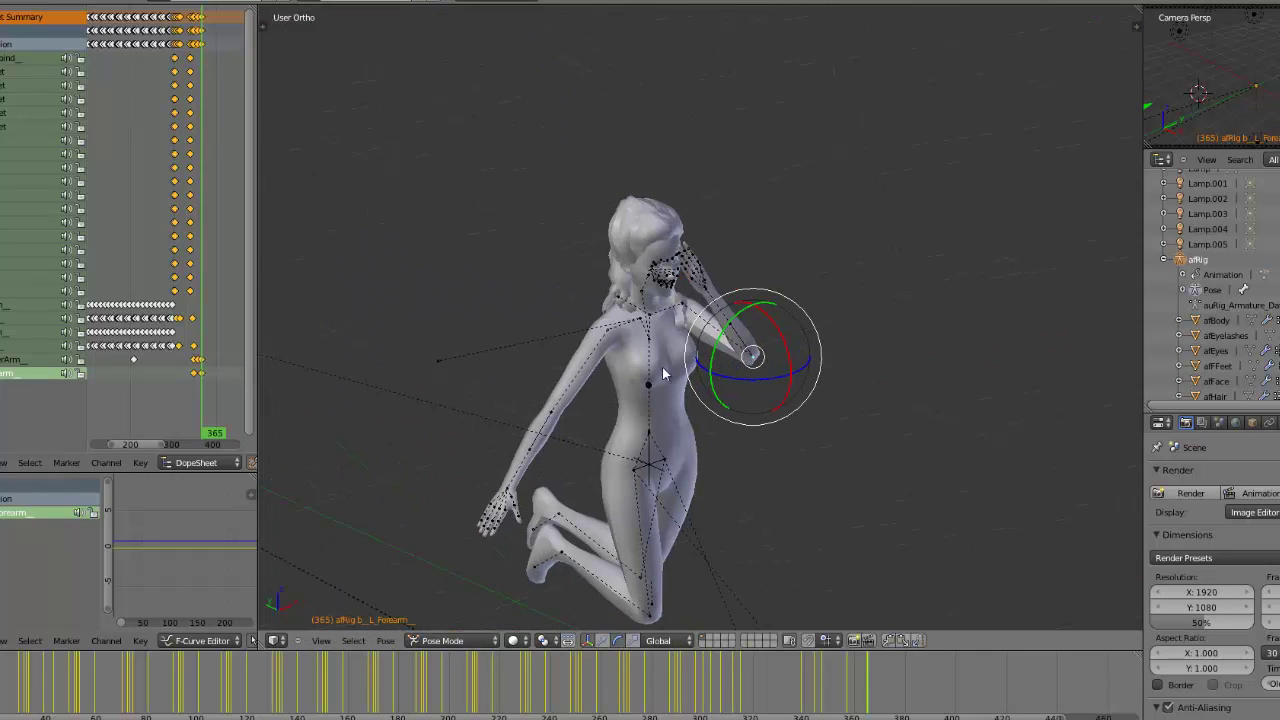
At frame 346, slightly rotate the right forearm and right upper arm bones to key the arm's starting pose
right_click(553, 413)
mouse_move(846, 680)
left_mouse_down()
mouse_move(760, 691)
mouse_move(802, 702)
mouse_move(888, 660)
mouse_move(818, 662)
left_mouse_up()
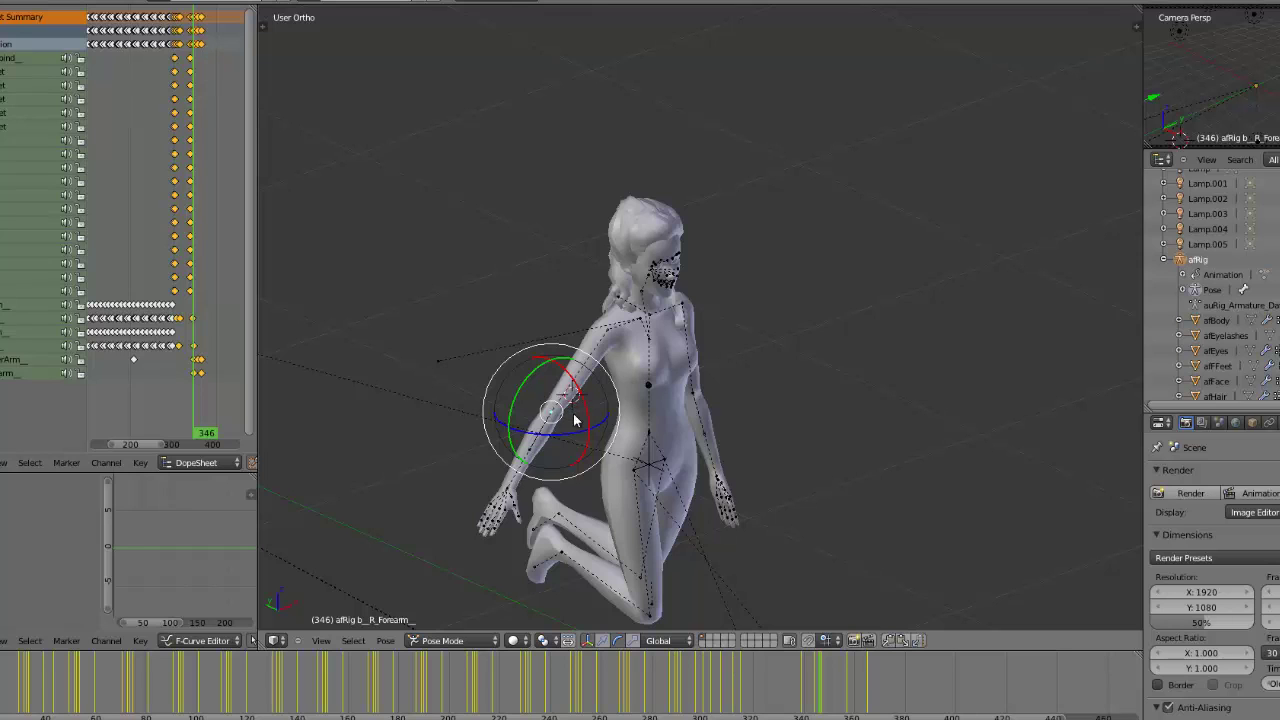
left_click_drag(557, 434, 566, 429)
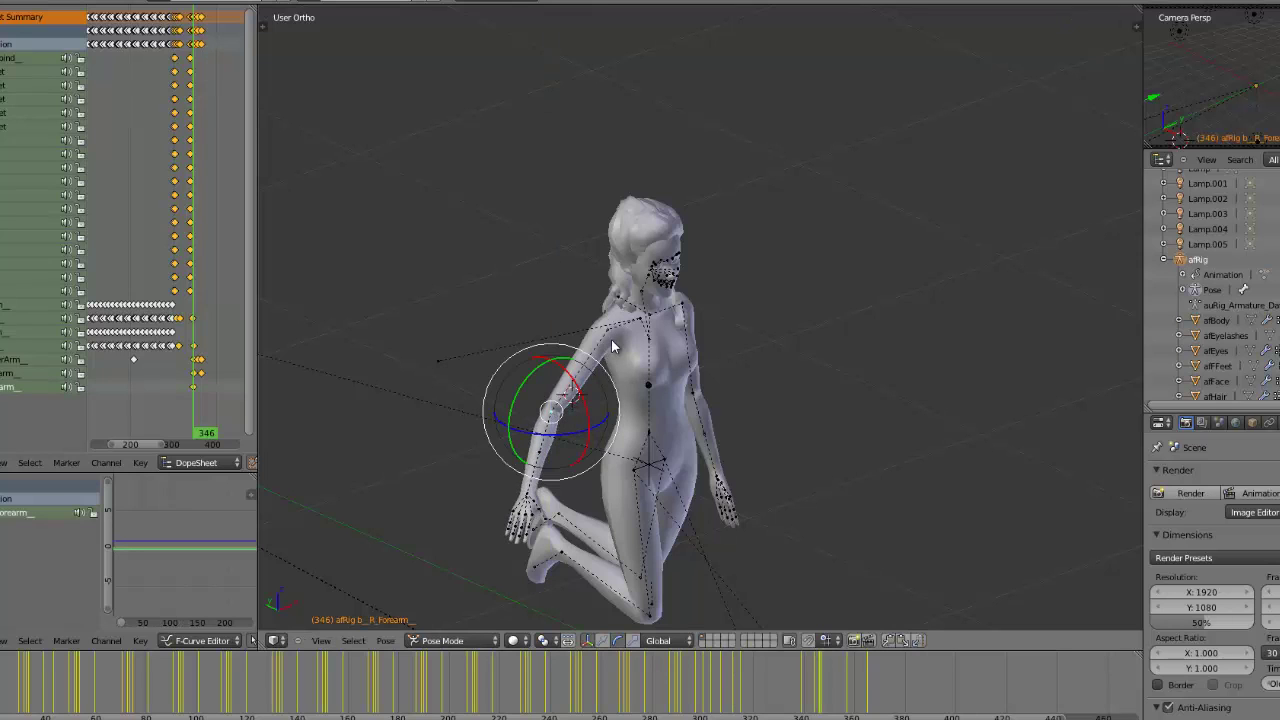
right_click(612, 338)
left_click_drag(583, 302, 580, 308)
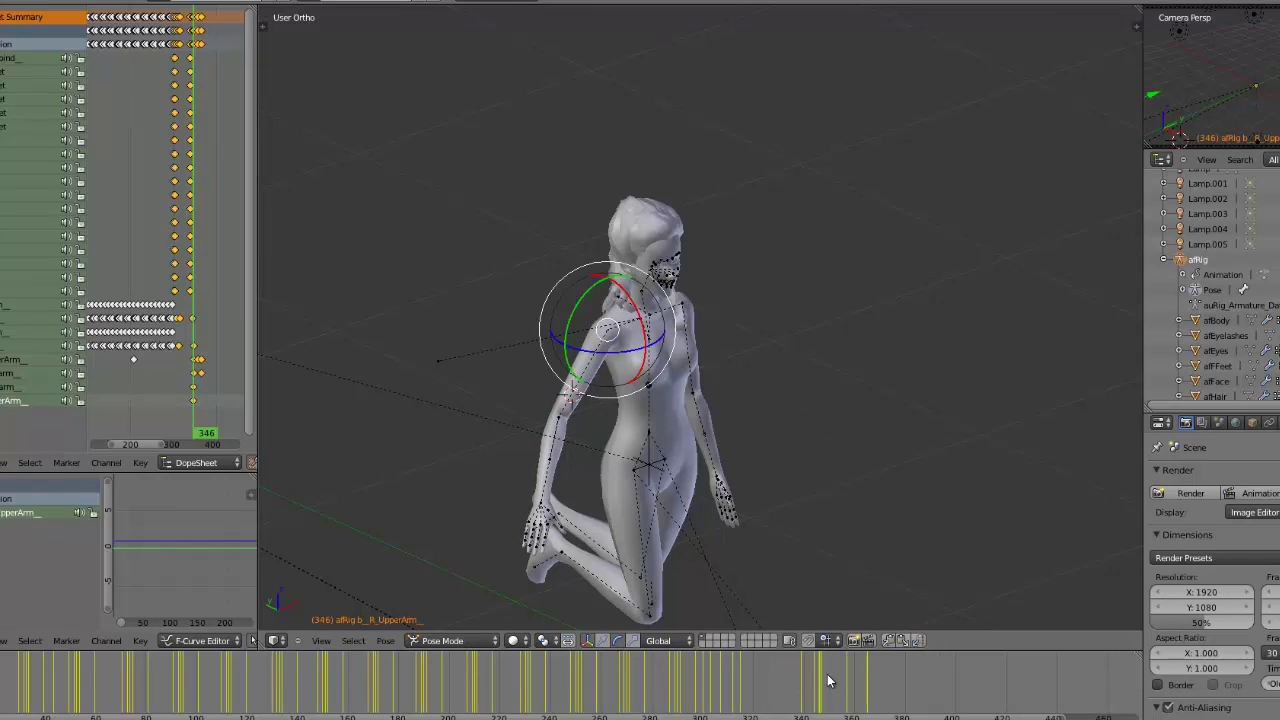
At frame 370, rotate the right upper arm bone about the global X axis to swing the arm forward
left_click(877, 684)
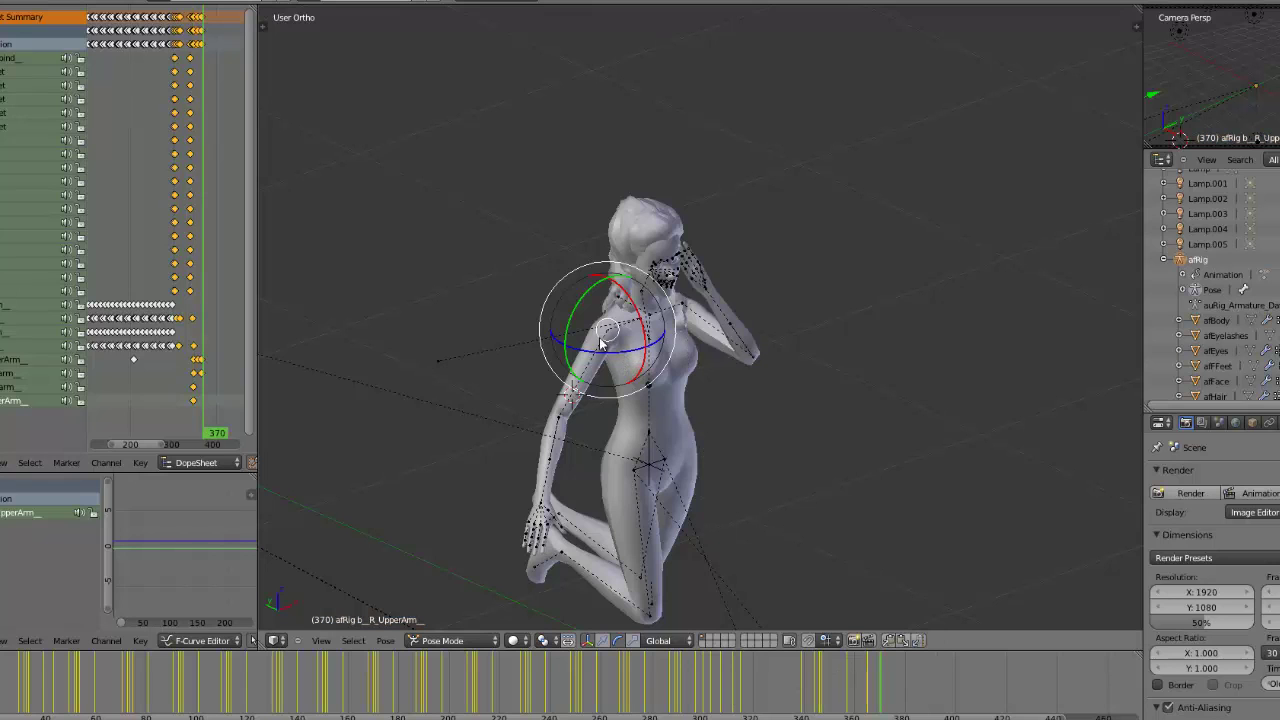
left_click_drag(602, 352, 641, 293)
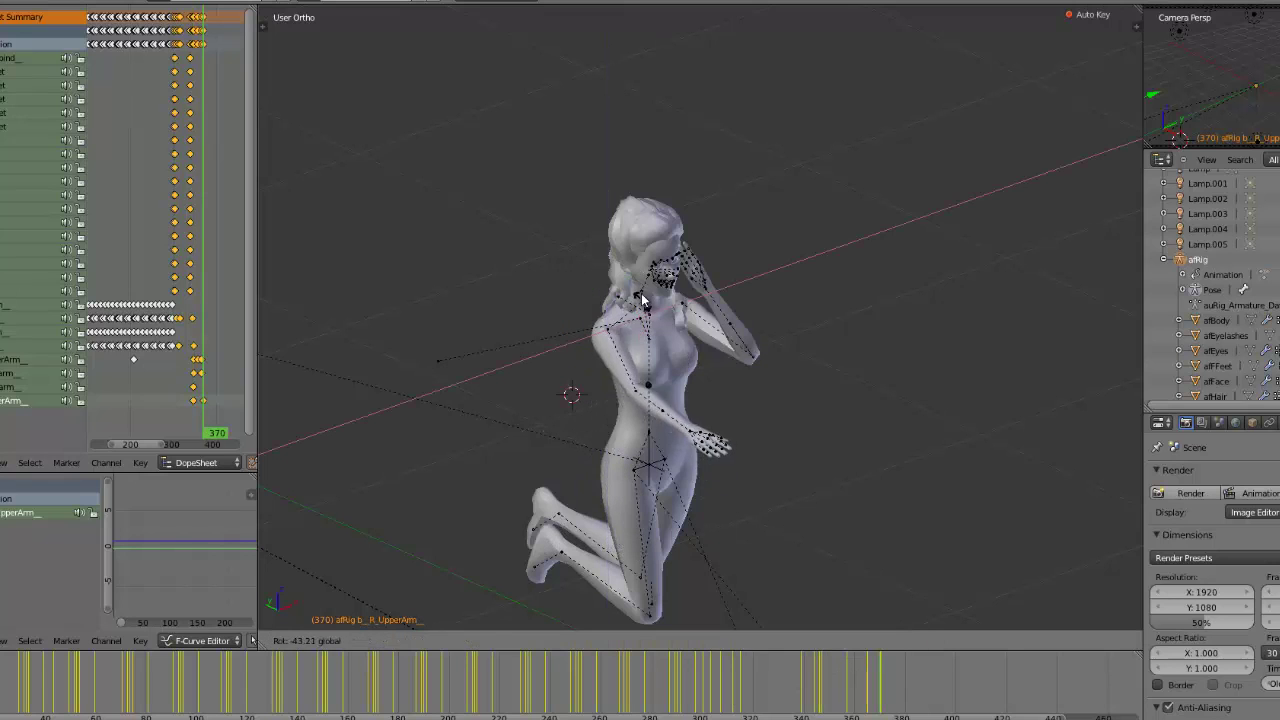
left_click(642, 298)
At frame 370, rotate the right forearm bone about the global Y axis so the hand rises toward the head
right_click(652, 386)
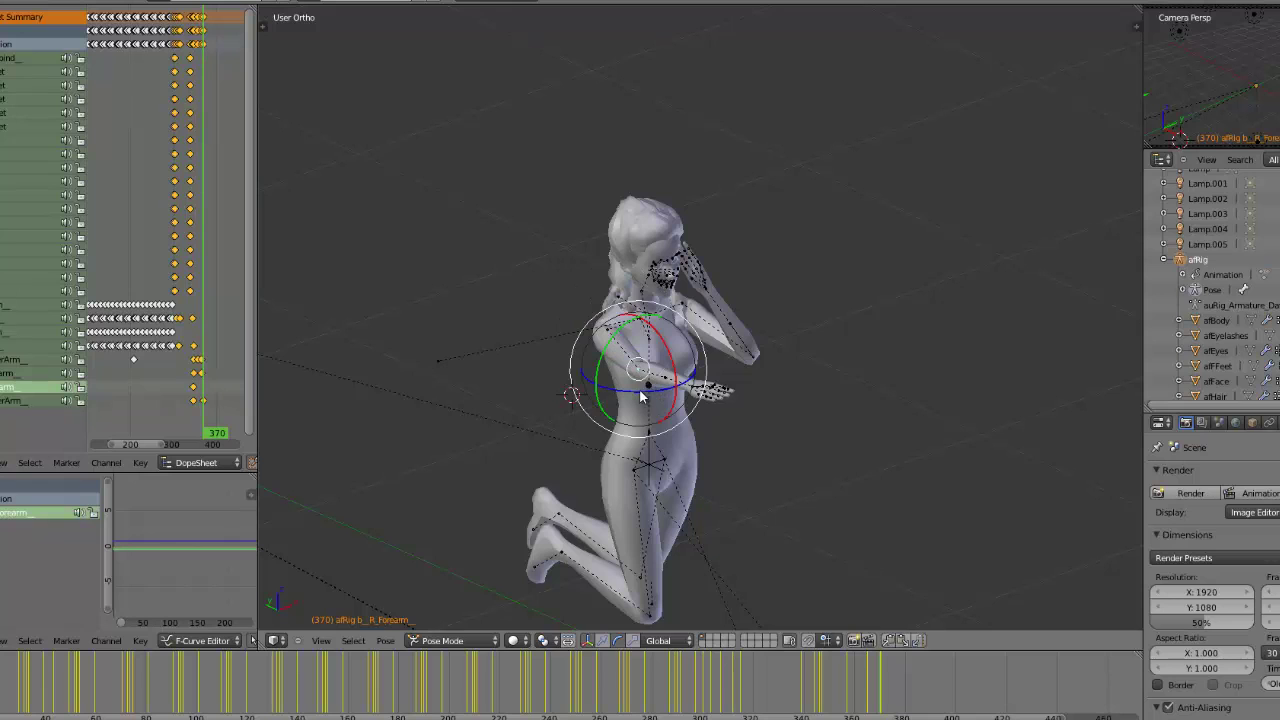
key("r")
key("Escape")
key("r")
key("y")
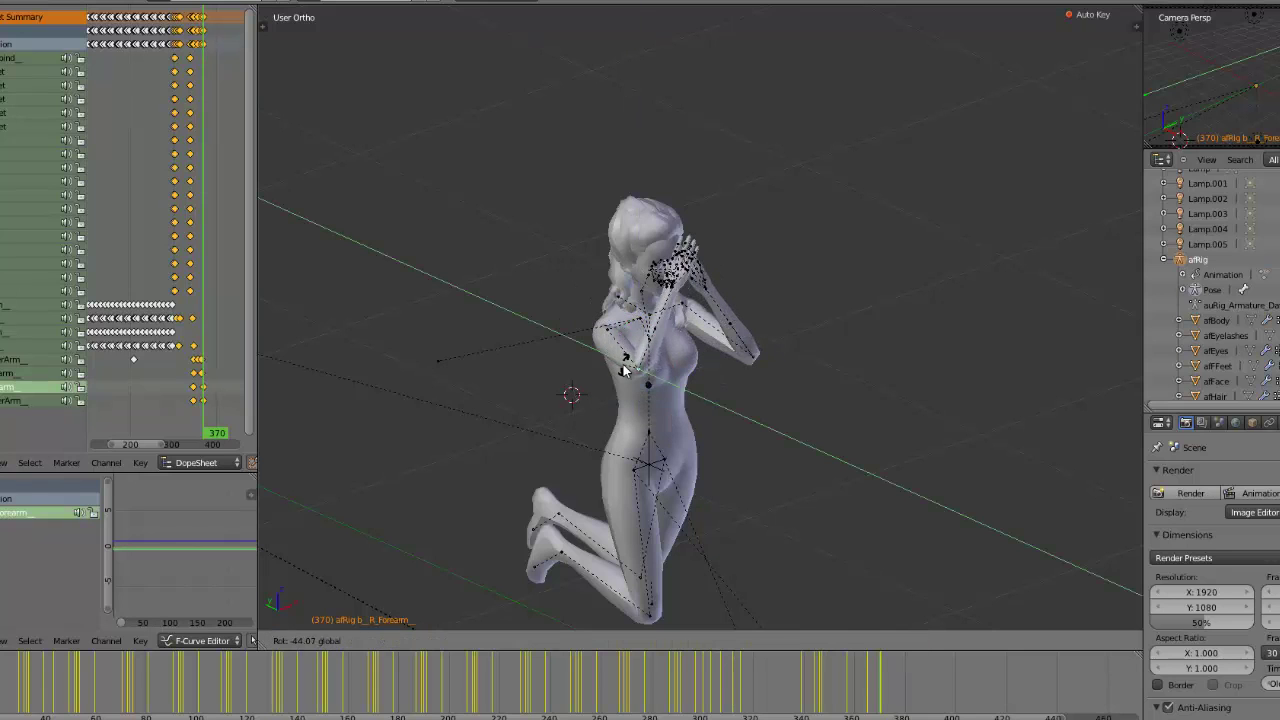
left_click(645, 370)
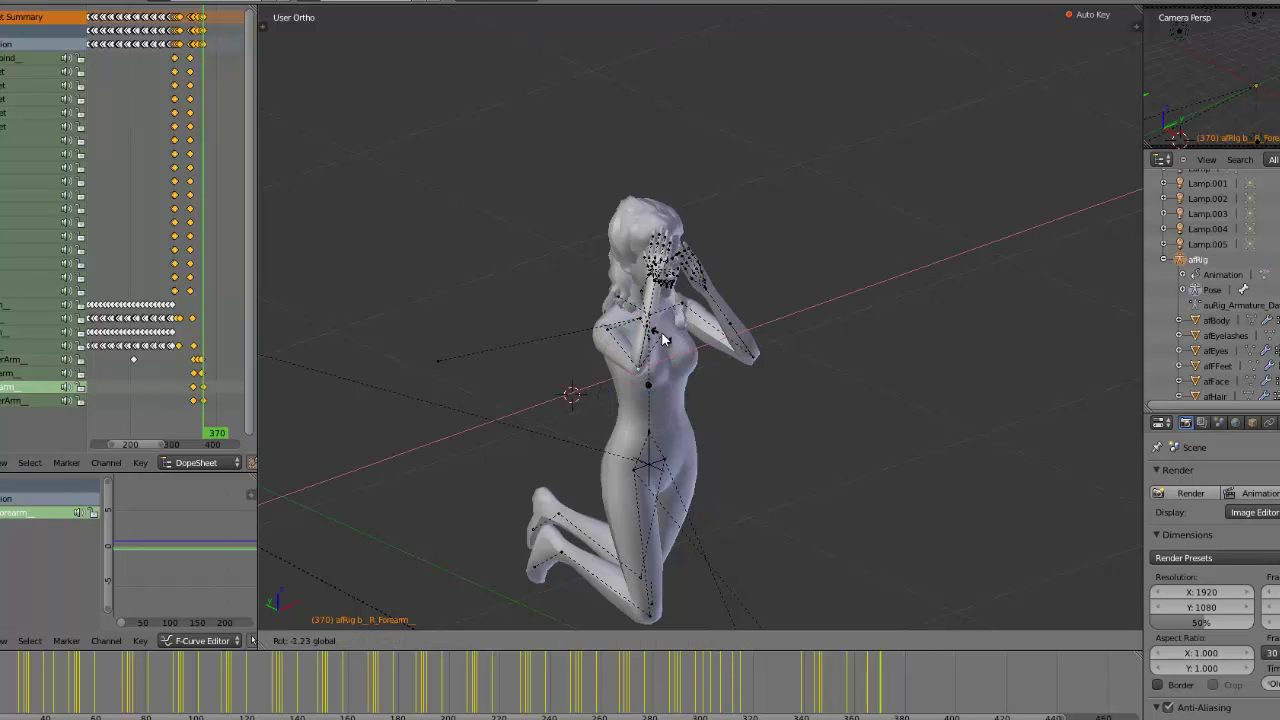
Rotate the right forearm bone about the global X axis and fine-tune it so the hand meets the face
middle_click_drag(662, 342, 480, 336)
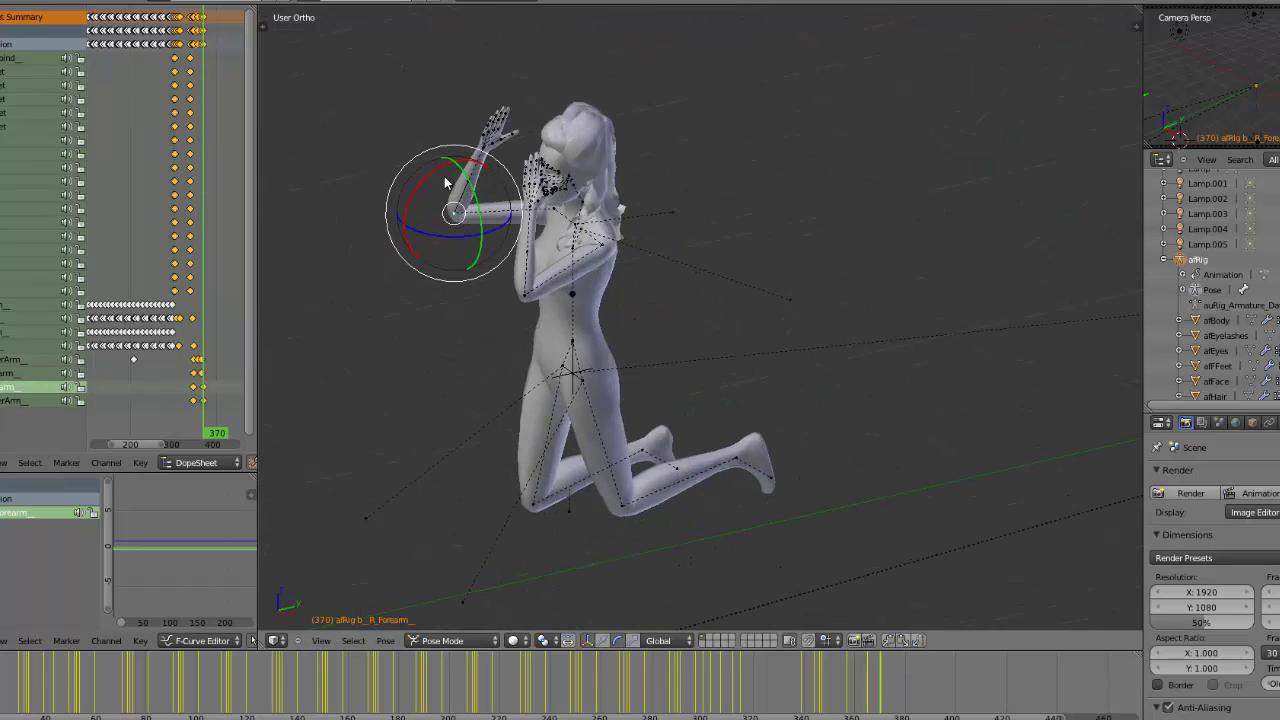
key("r")
key("x")
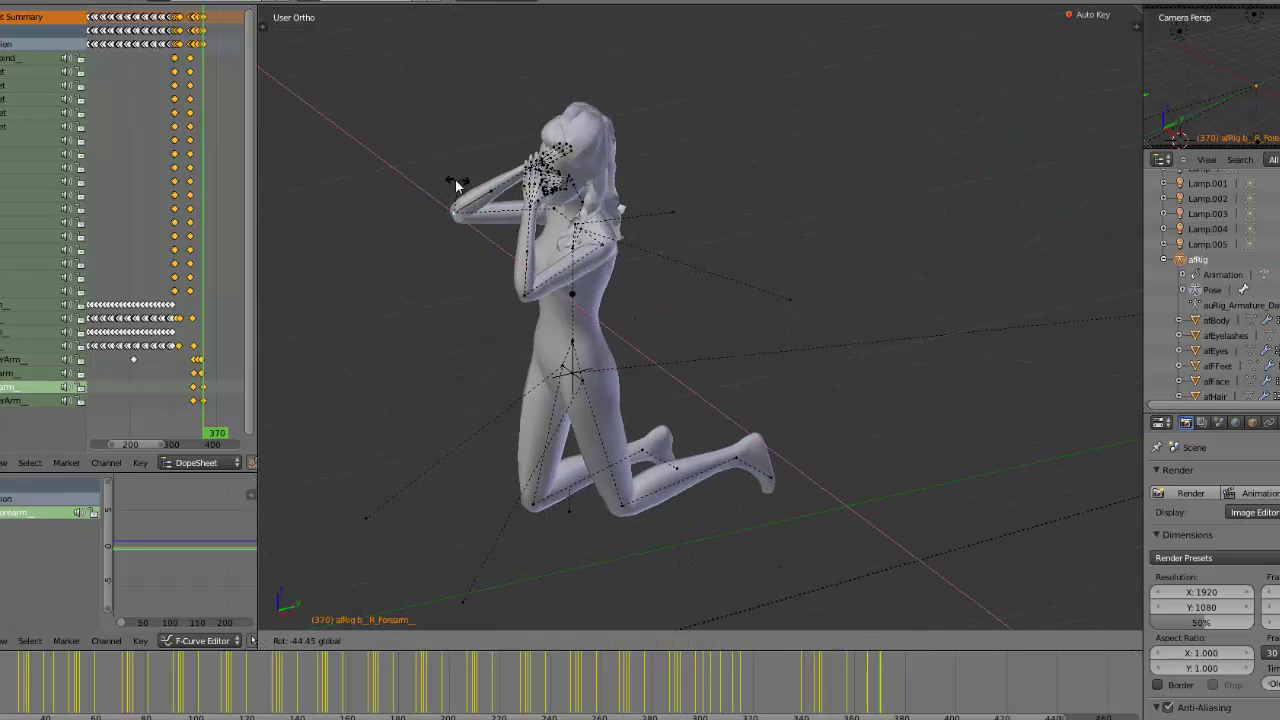
left_click(452, 188)
middle_click_drag(452, 188, 578, 195)
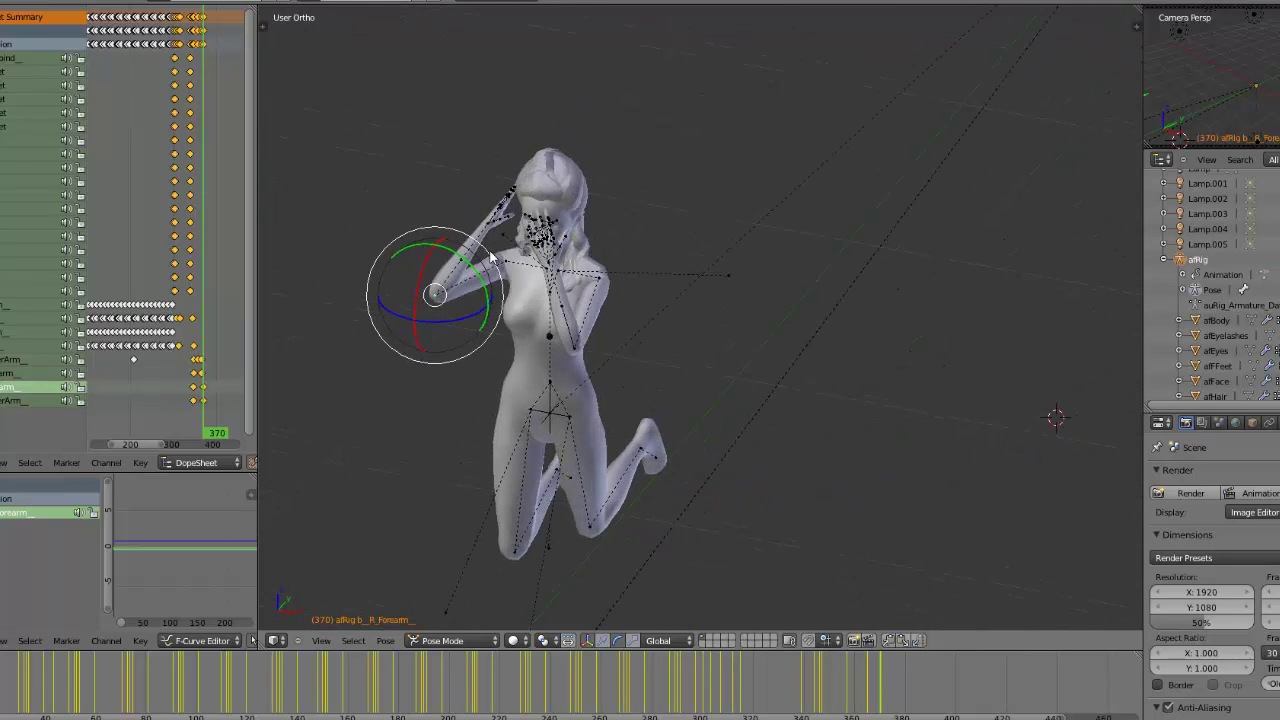
left_click_drag(473, 265, 481, 280)
middle_click_drag(519, 231, 490, 225)
Key the lower spine bone's starting pose at frame 373 and bend the upper body forward at about frame 400
right_click(605, 323)
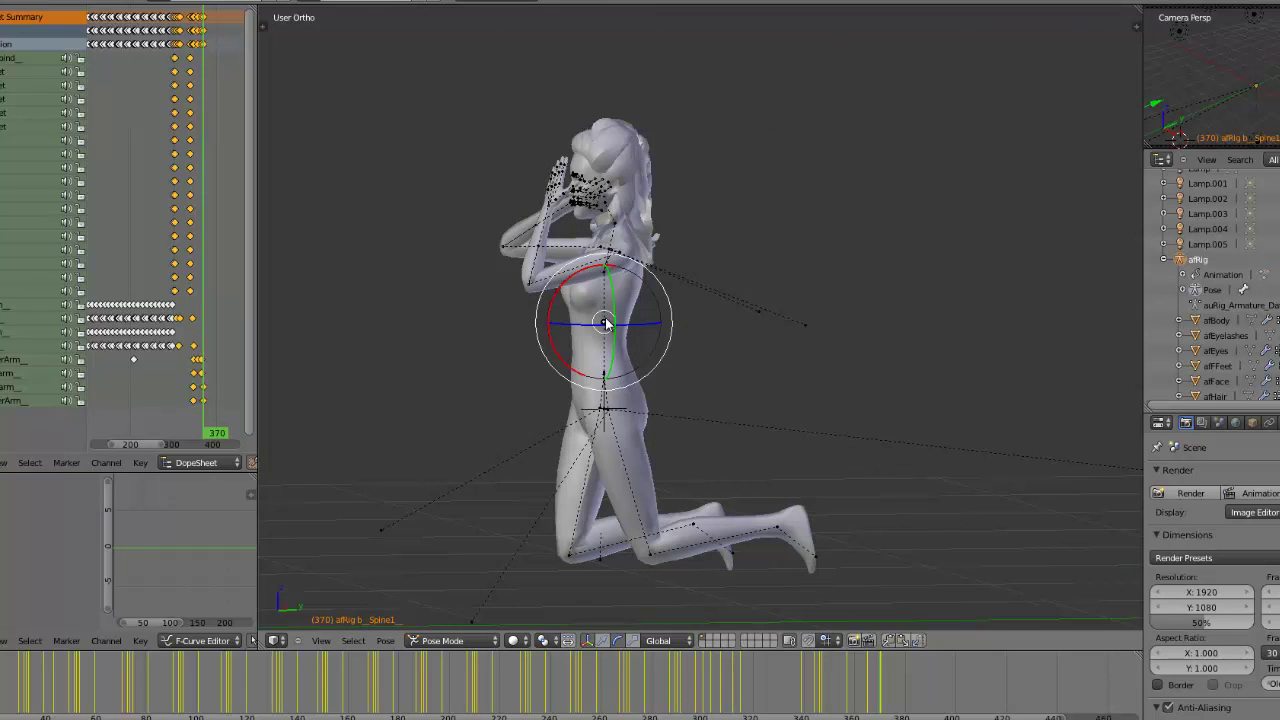
left_click_drag(822, 683, 885, 683)
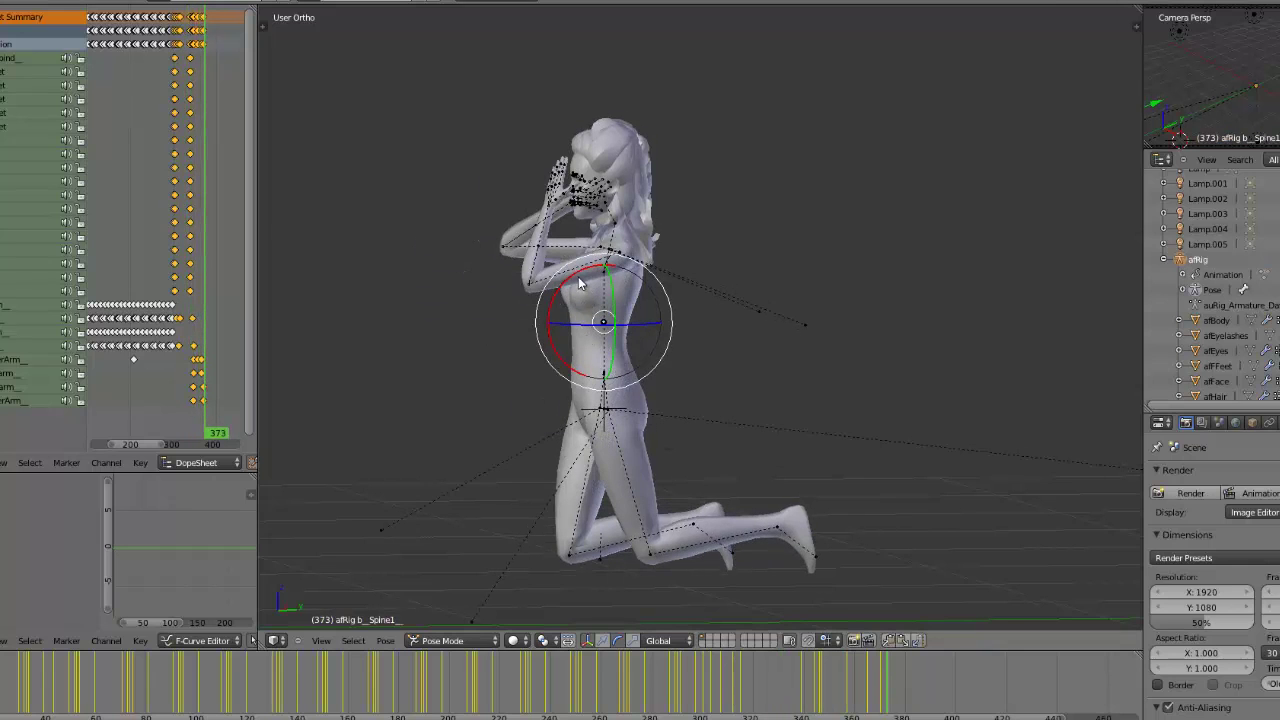
left_click_drag(578, 284, 559, 313)
left_click(956, 684)
scroll(648, 316, "down", 4)
middle_click_drag(717, 320, 689, 330)
At frame 407, select all bones of the rig and insert a keyframe to hold the bent kneeling pose
left_click_drag(834, 681, 973, 688)
key("a")
key("a")
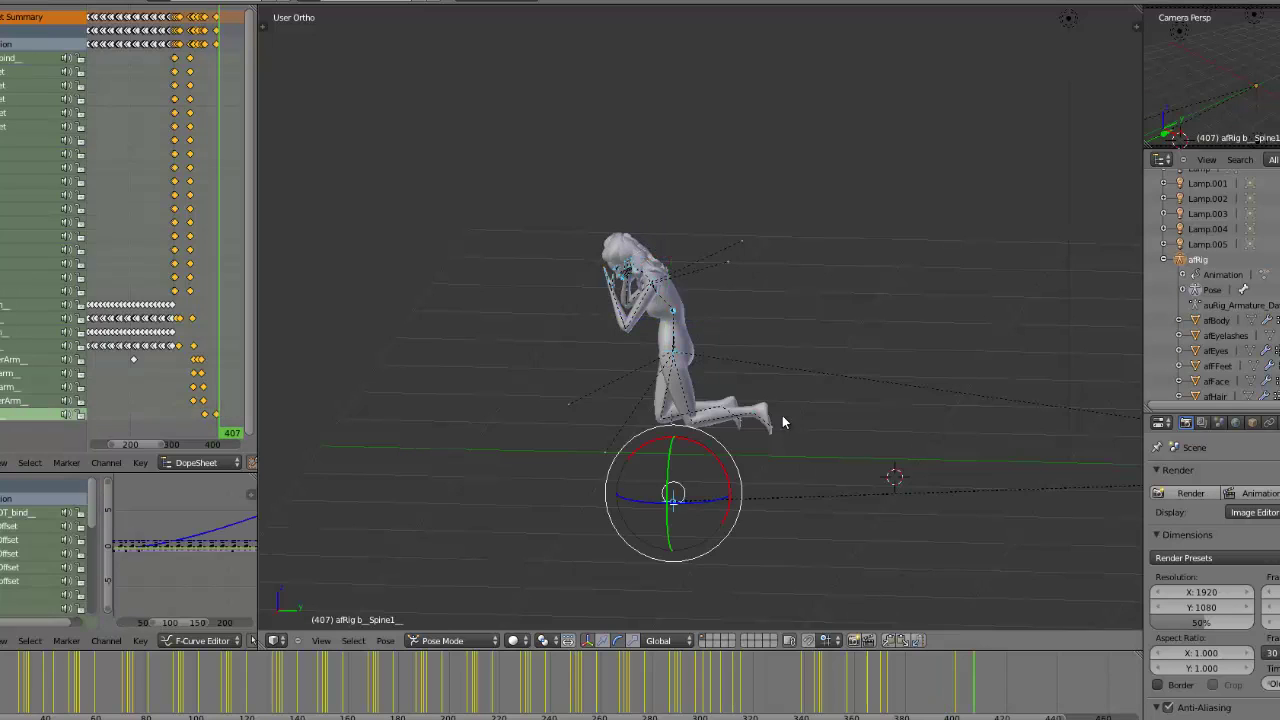
middle_click_drag(684, 424, 808, 424)
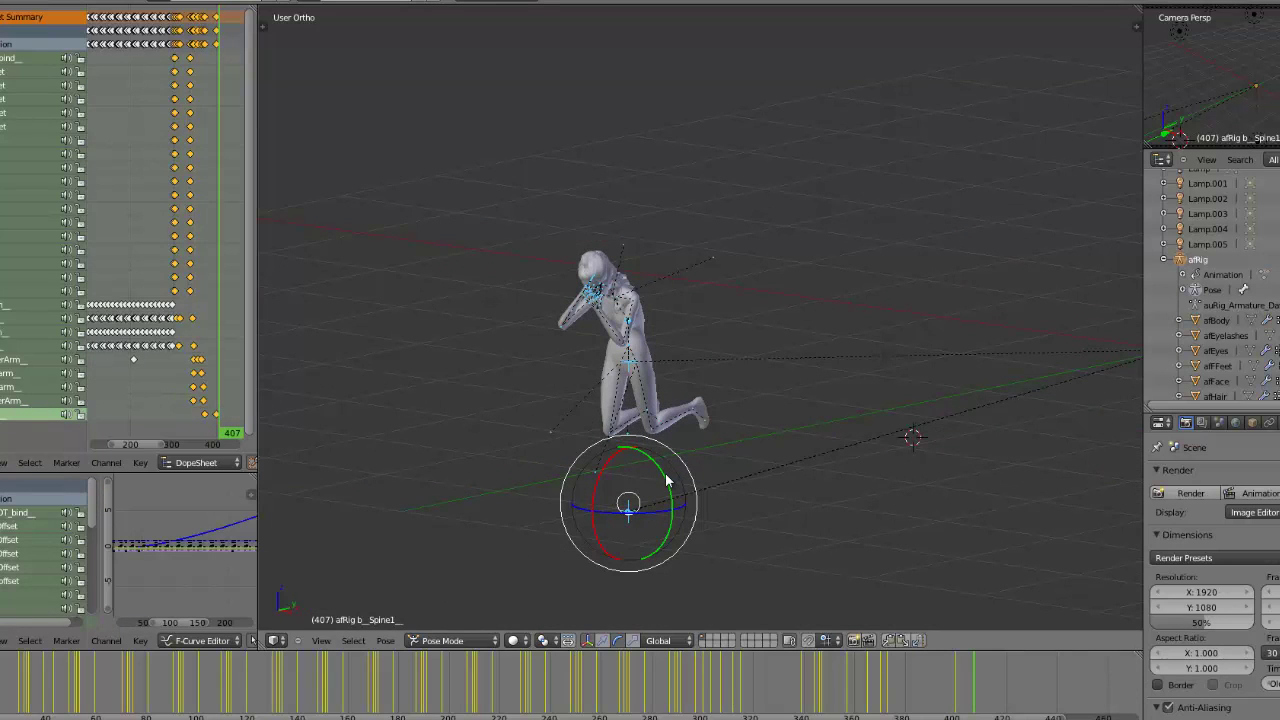
key("i")
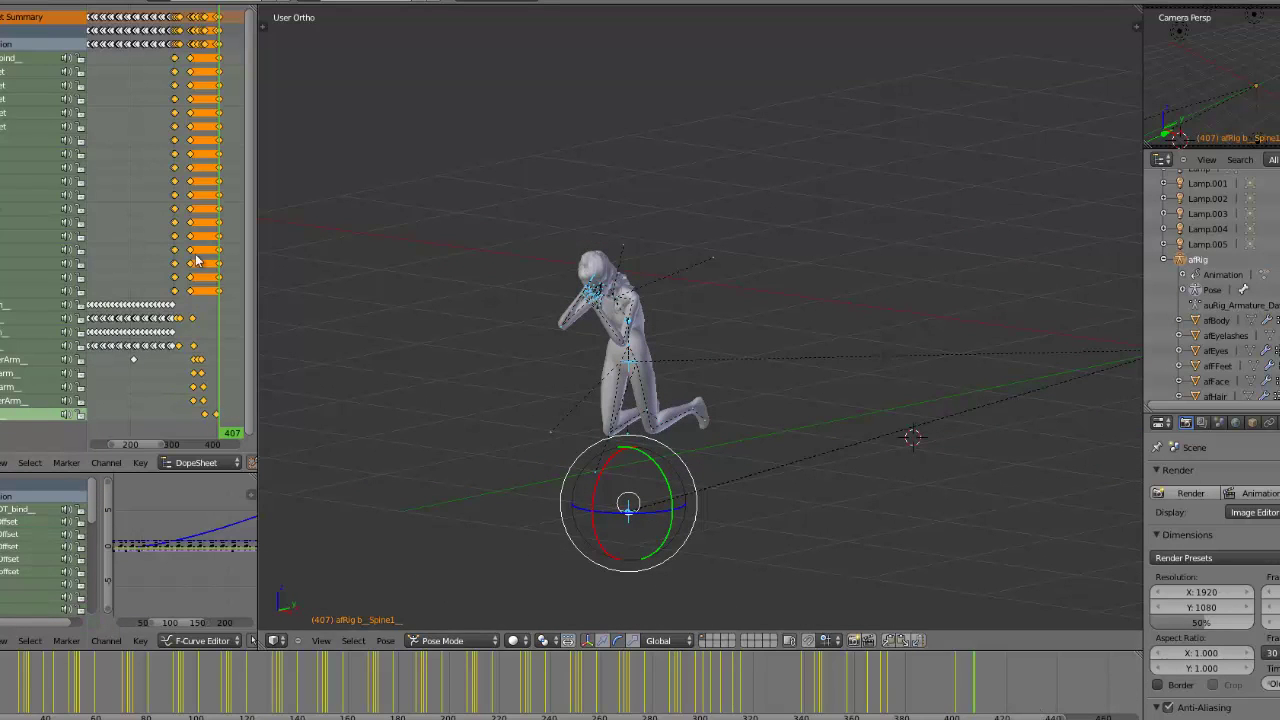
At frame 440, rotate the whole rig so the figure lies down sideways, and move it up to ground level
left_click(1058, 692)
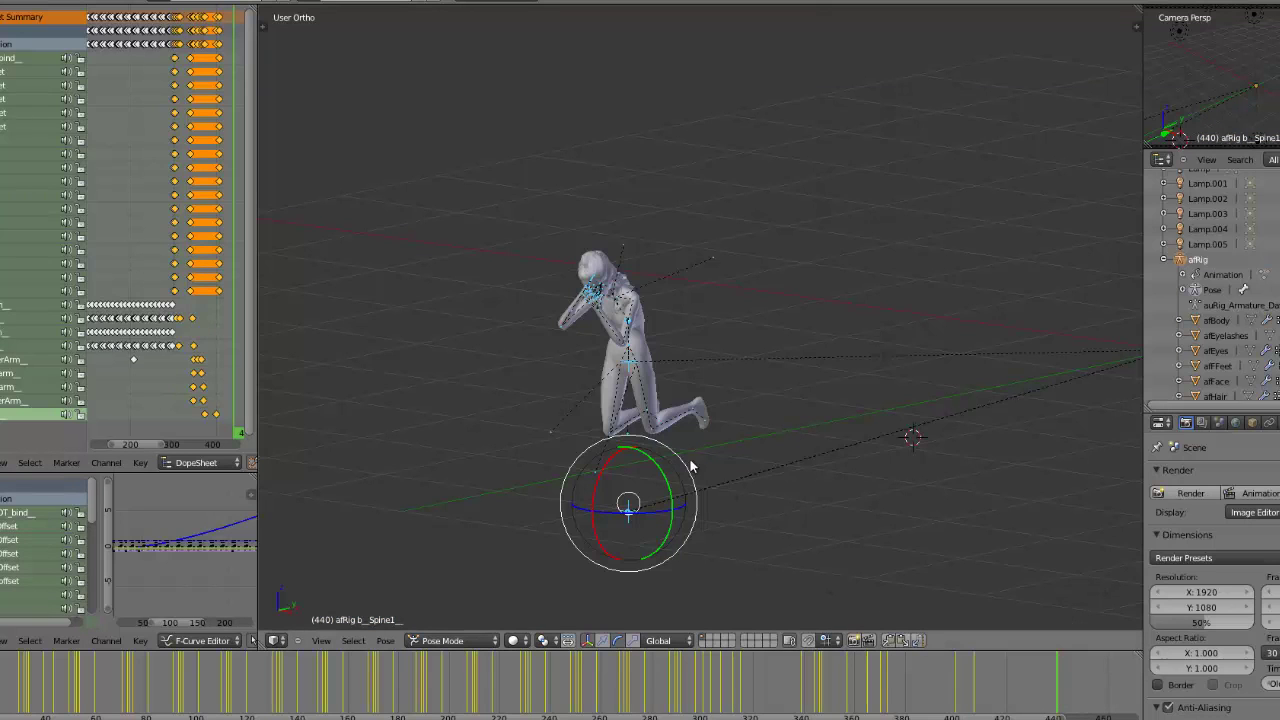
left_click_drag(662, 482, 538, 372)
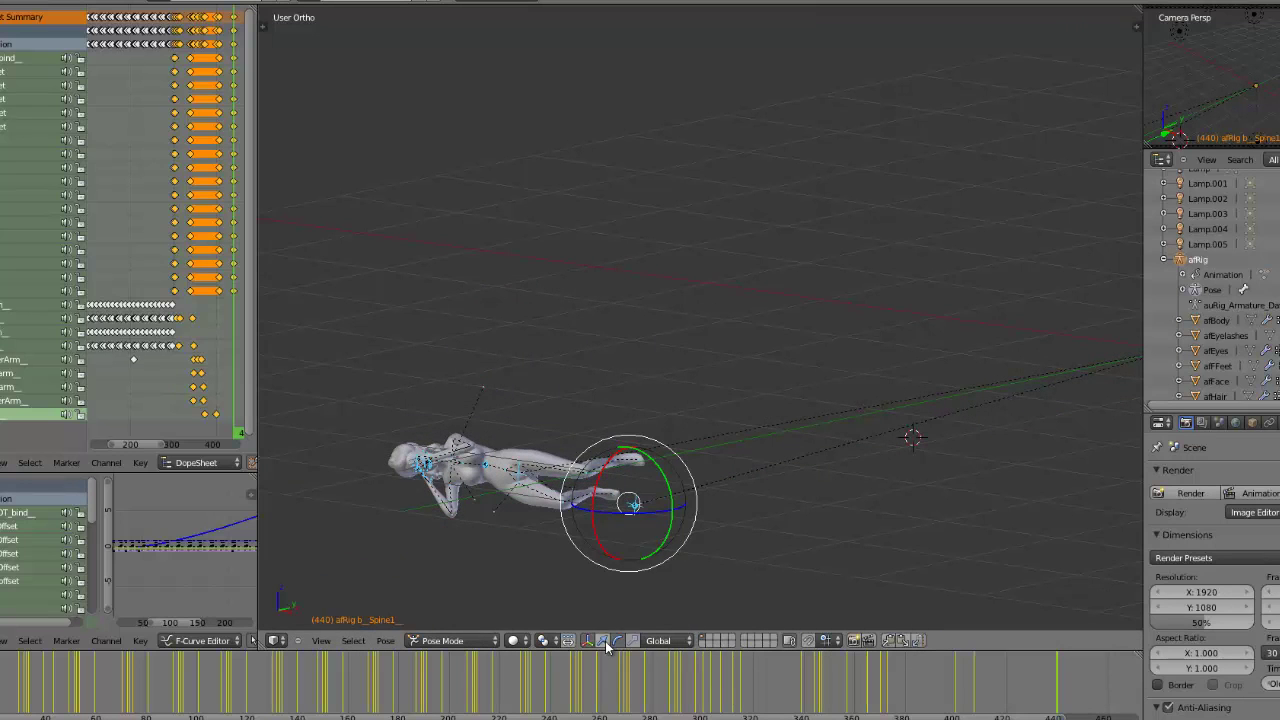
left_click(587, 640)
left_click_drag(628, 470, 628, 416)
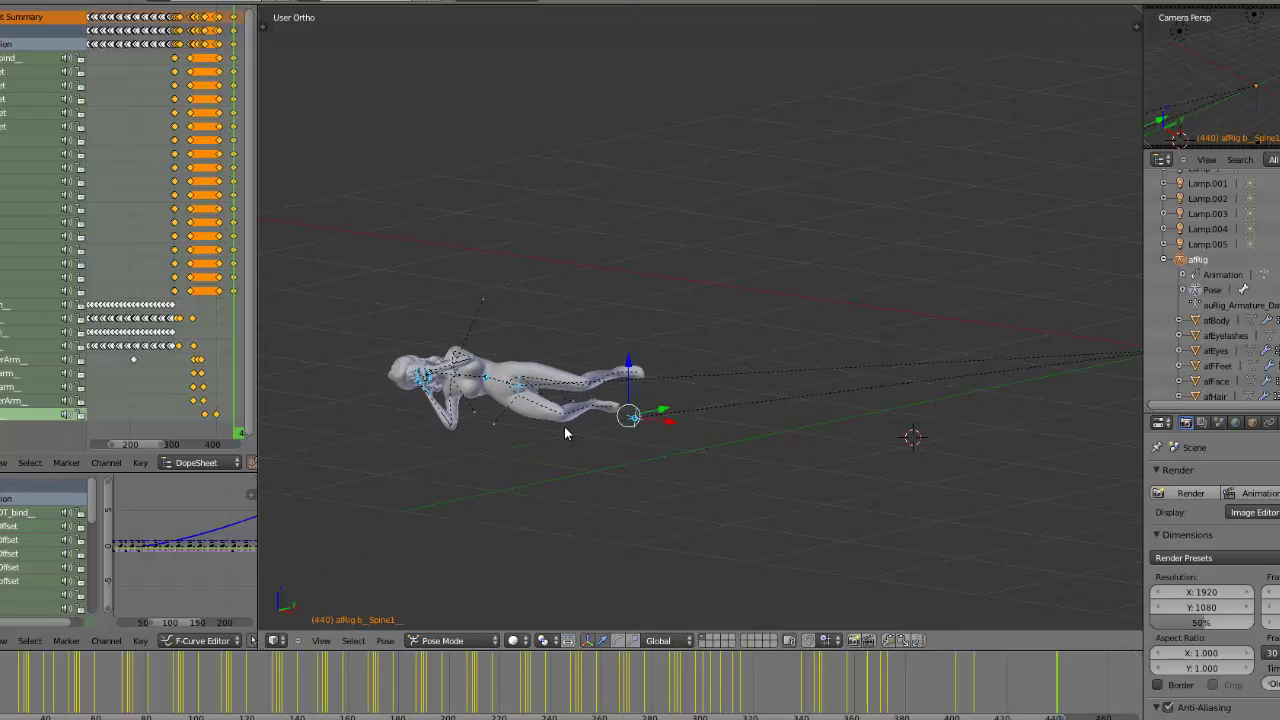
middle_click_drag(564, 432, 703, 385)
left_click_drag(645, 370, 644, 381)
middle_click_drag(644, 381, 595, 373)
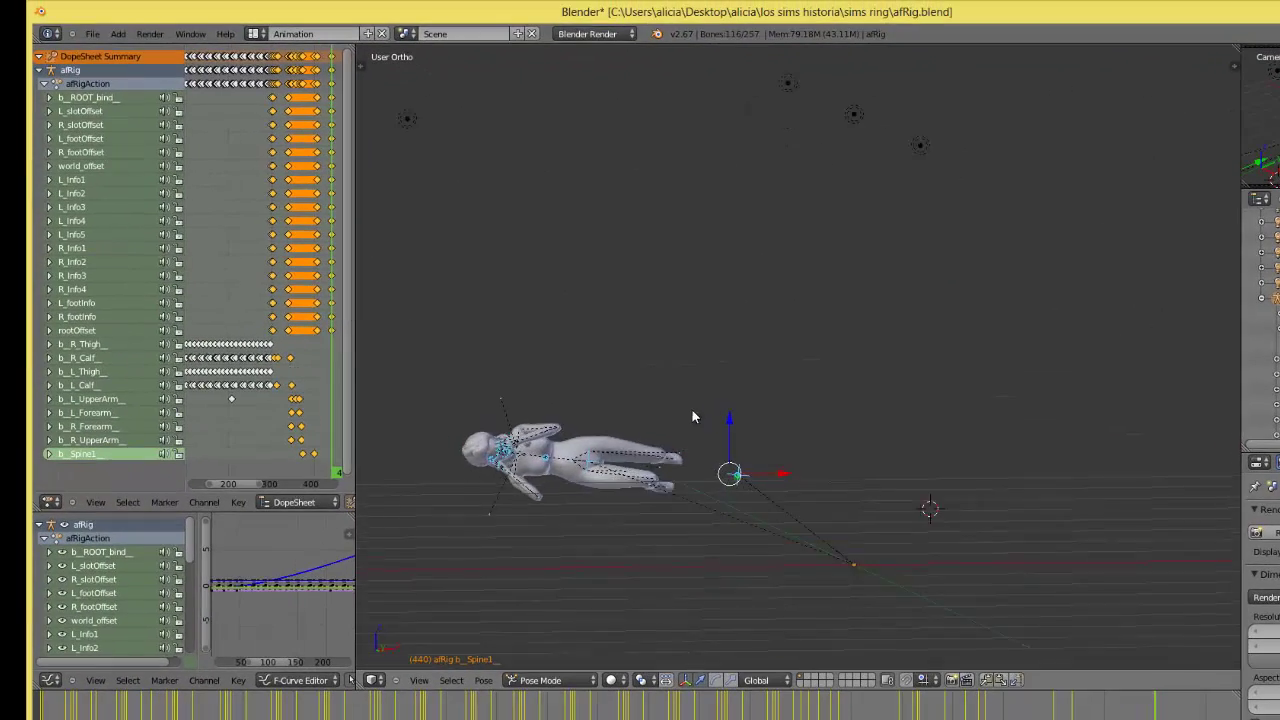
middle_click_drag(692, 417, 784, 430)
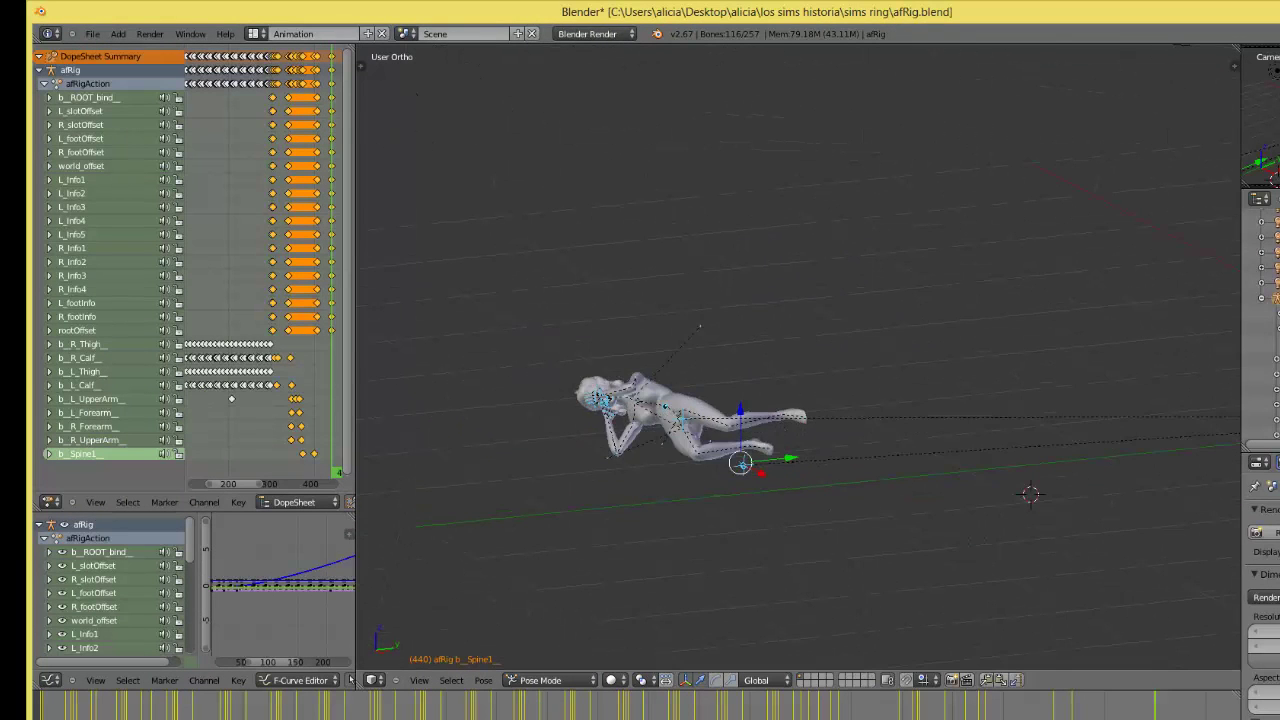
At frame 442, select the right thigh bone of the lying figure and slightly adjust its rotation with the rotate manipulator
left_click_drag(1085, 712, 1158, 710)
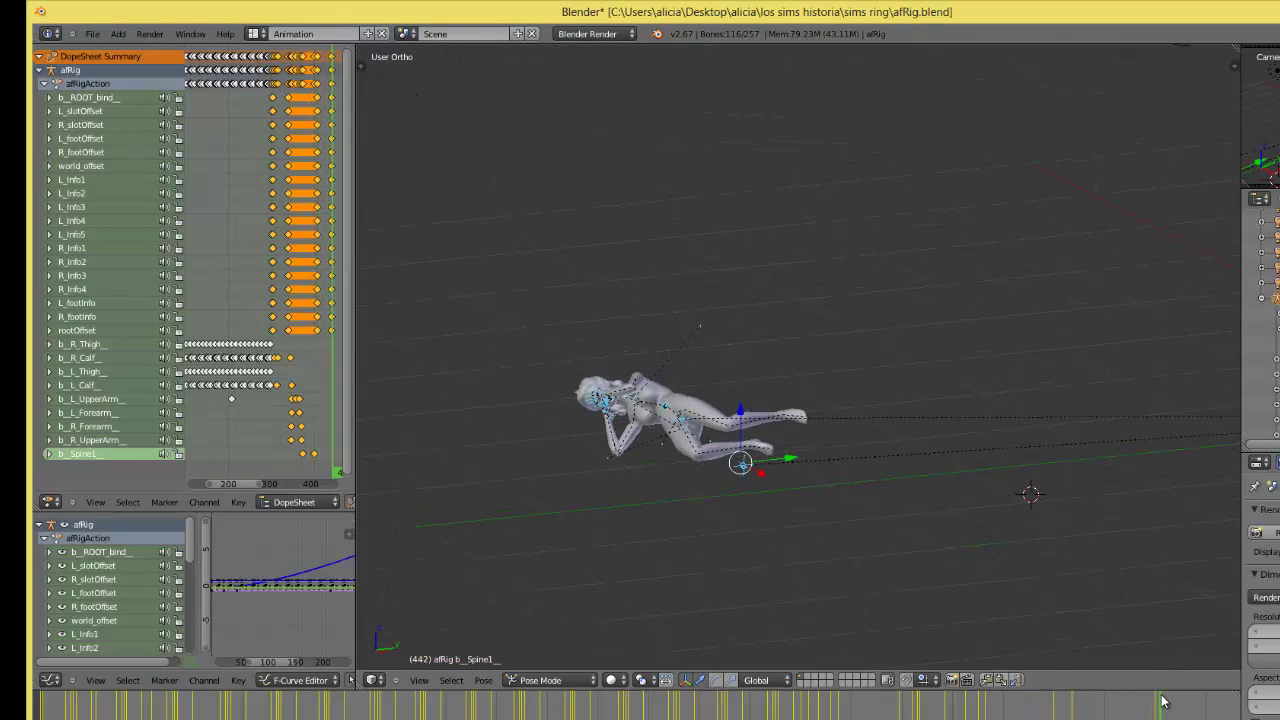
middle_click_drag(659, 460, 759, 461)
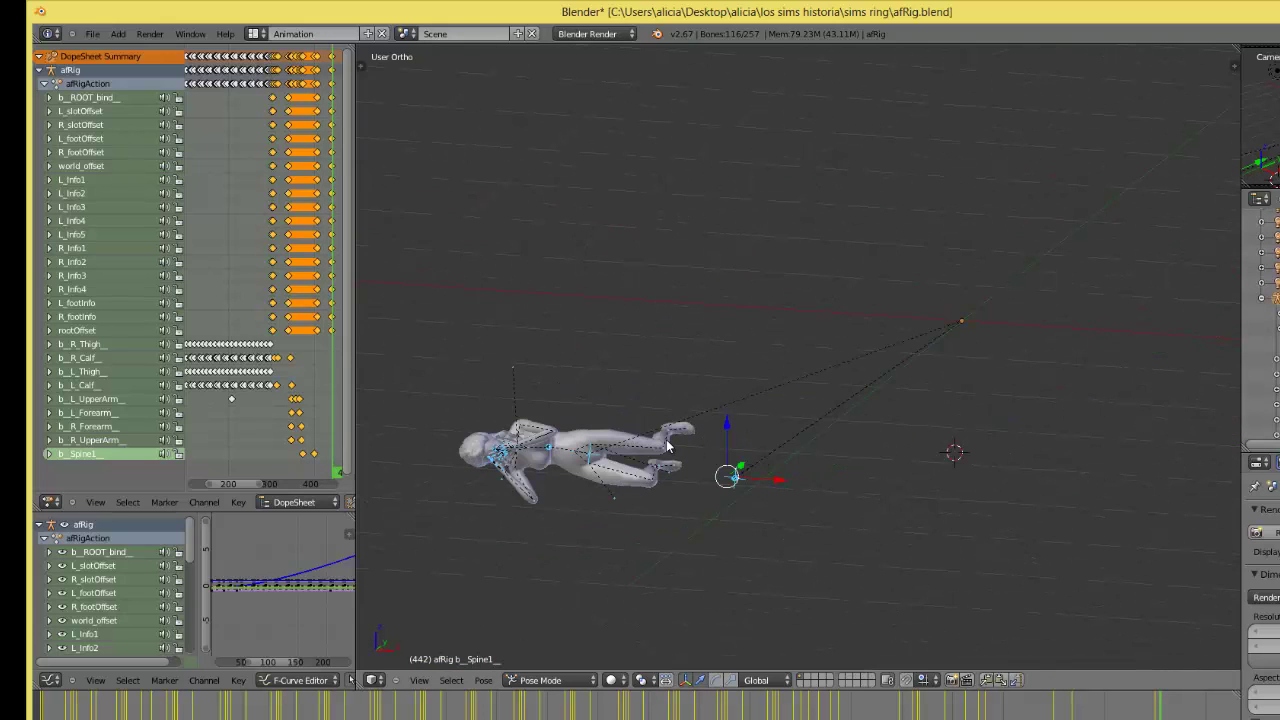
right_click(651, 485)
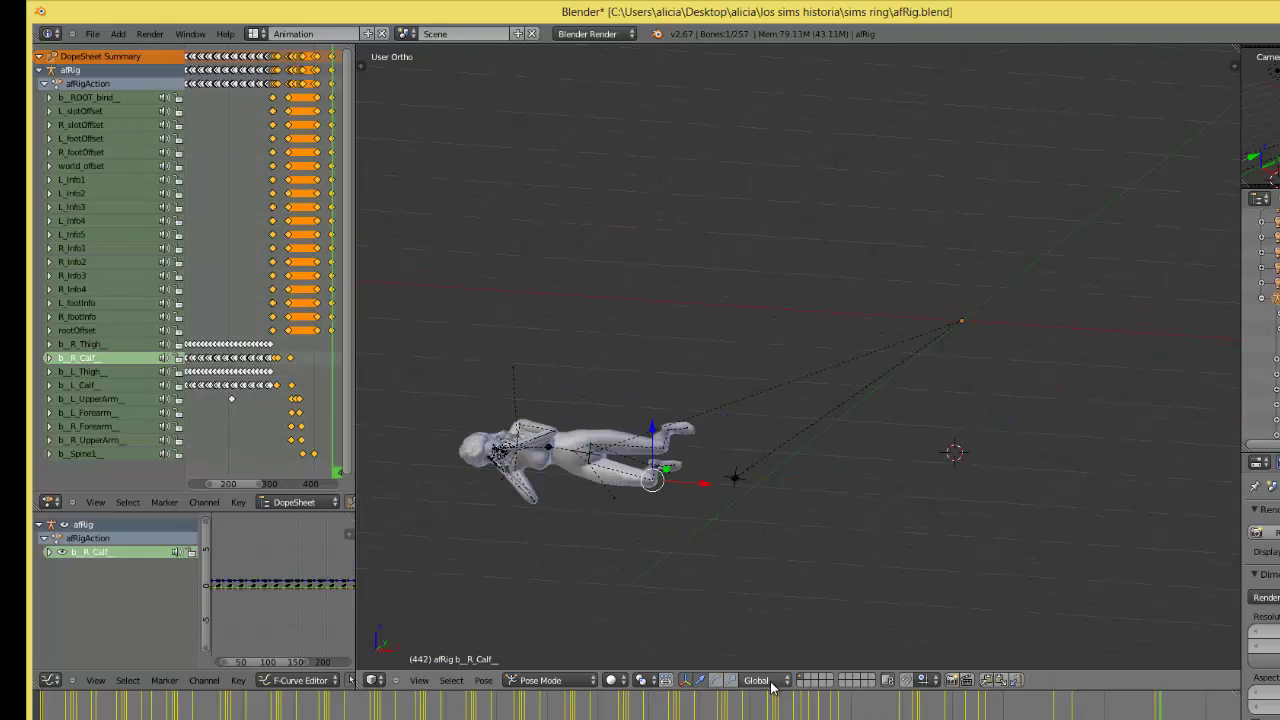
right_click(592, 472)
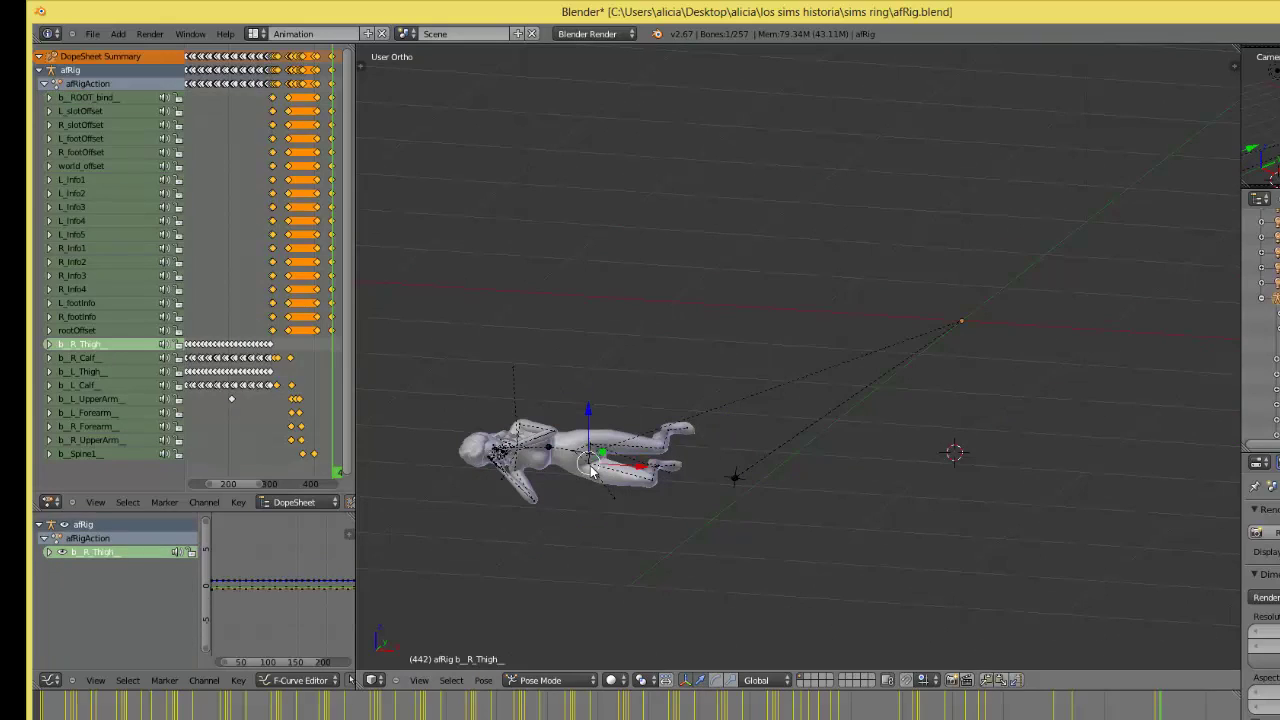
right_click(590, 472)
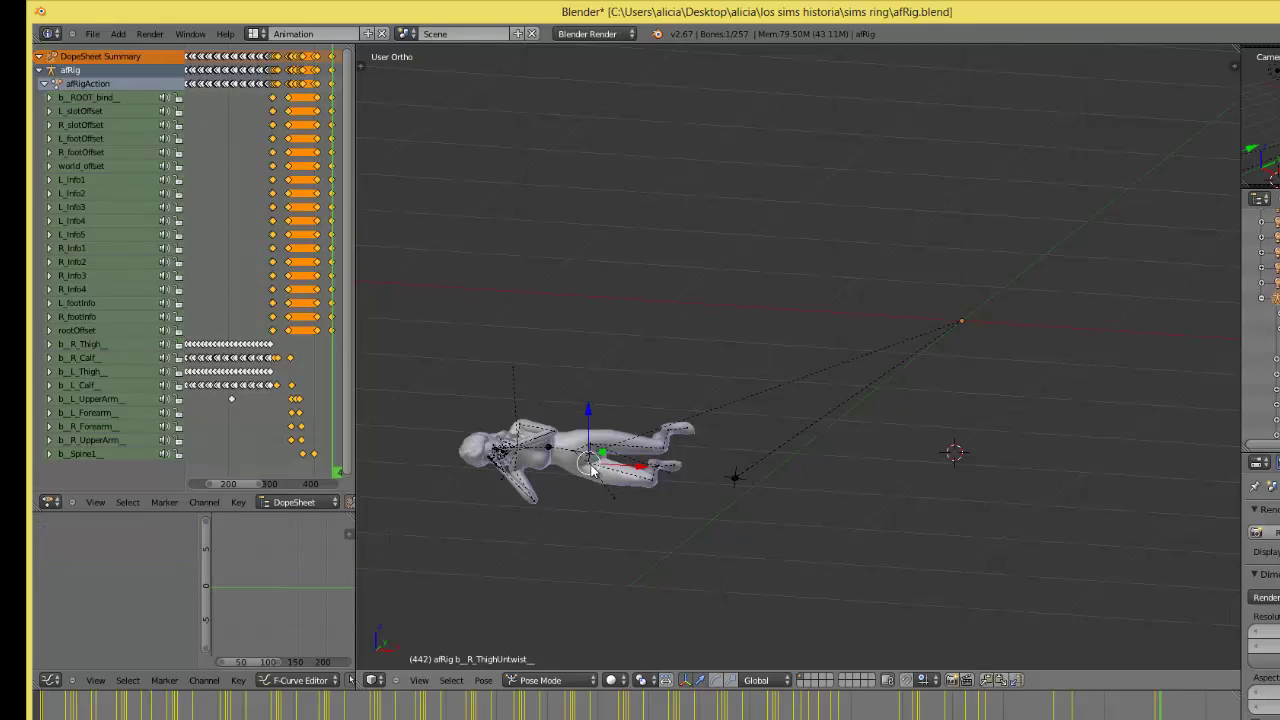
left_click(701, 680)
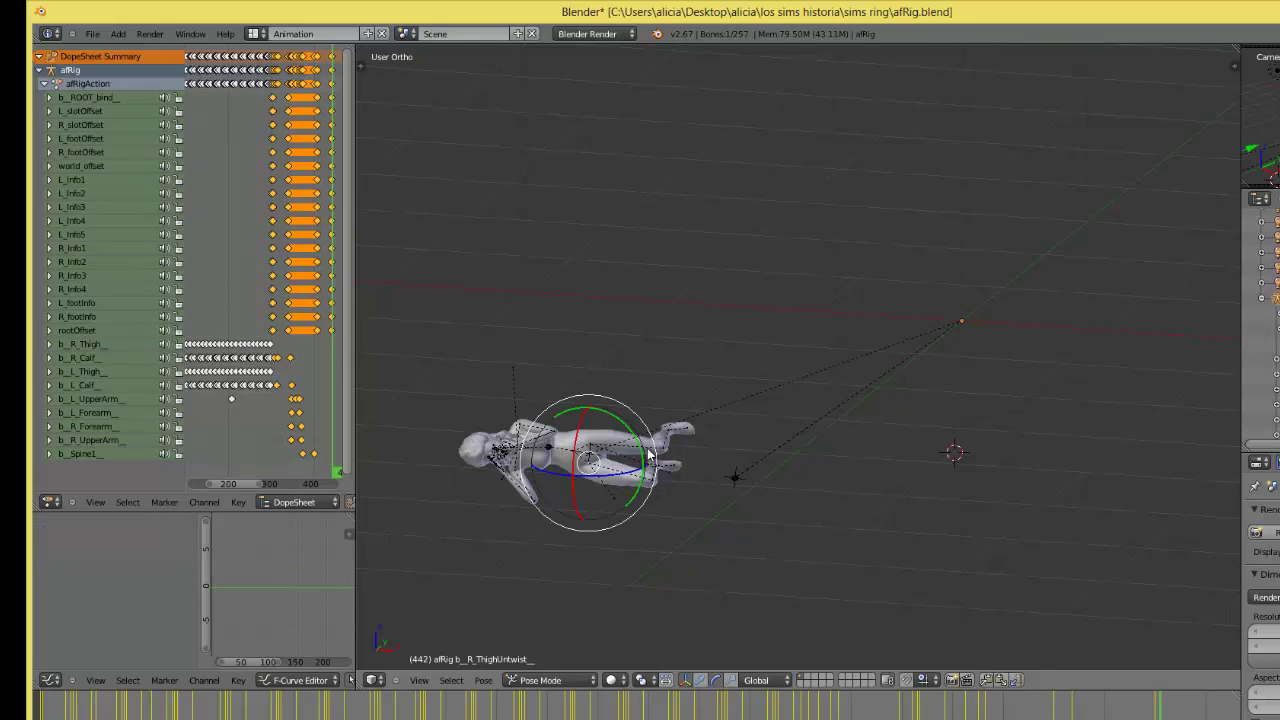
left_click_drag(645, 455, 640, 446)
right_click(593, 470)
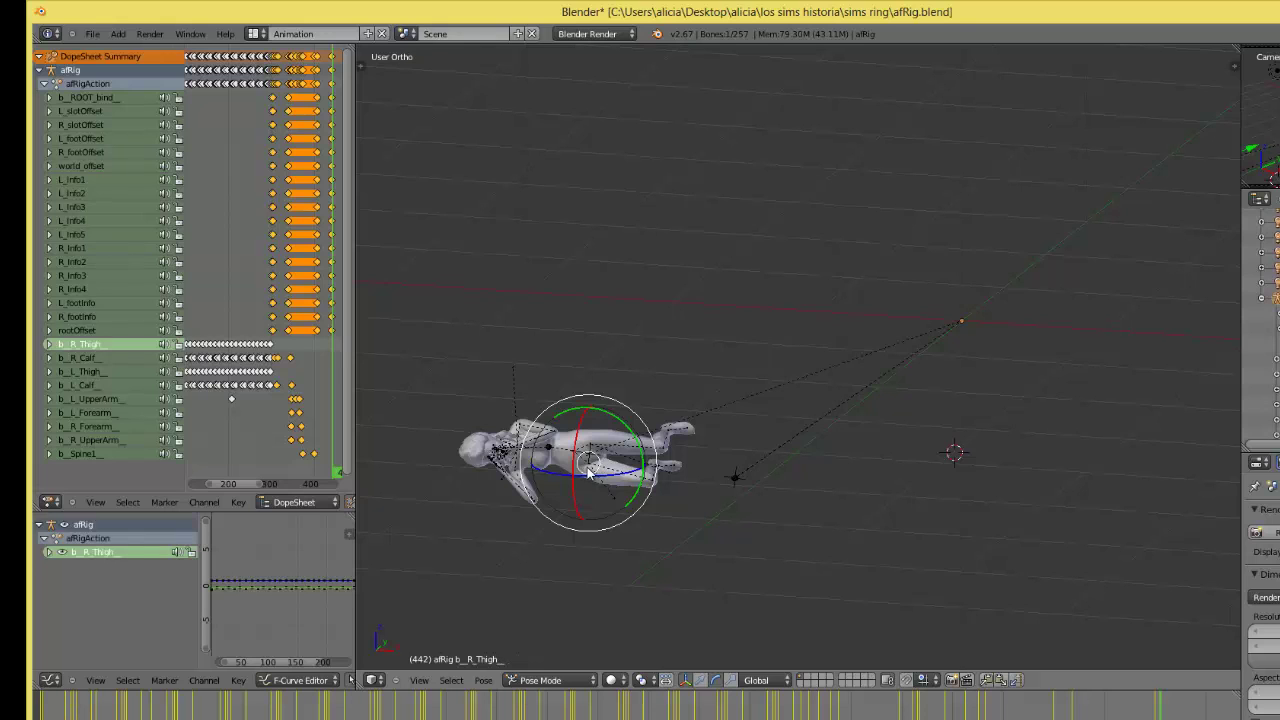
right_click(590, 472)
left_click_drag(639, 438, 638, 435)
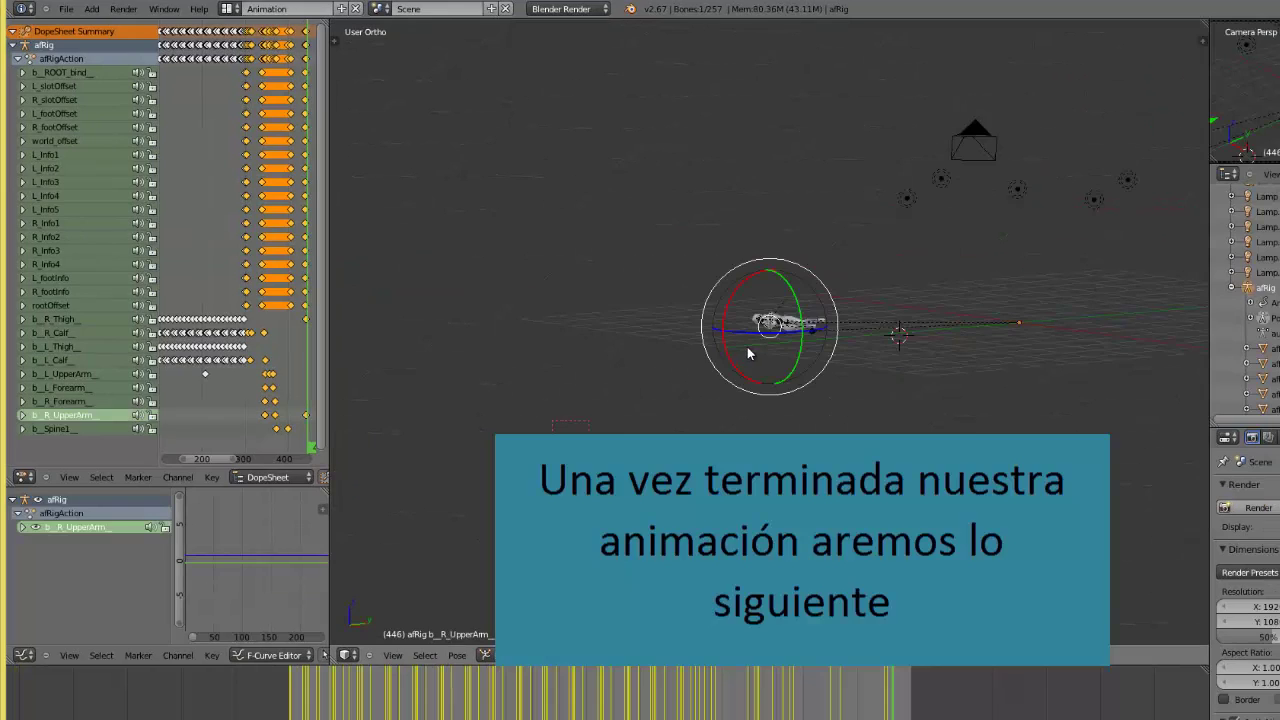
Start a Sims 3 Animation (.animation) export of the rig and name the clip a_ejemplo1
scroll(791, 318, "up", 3)
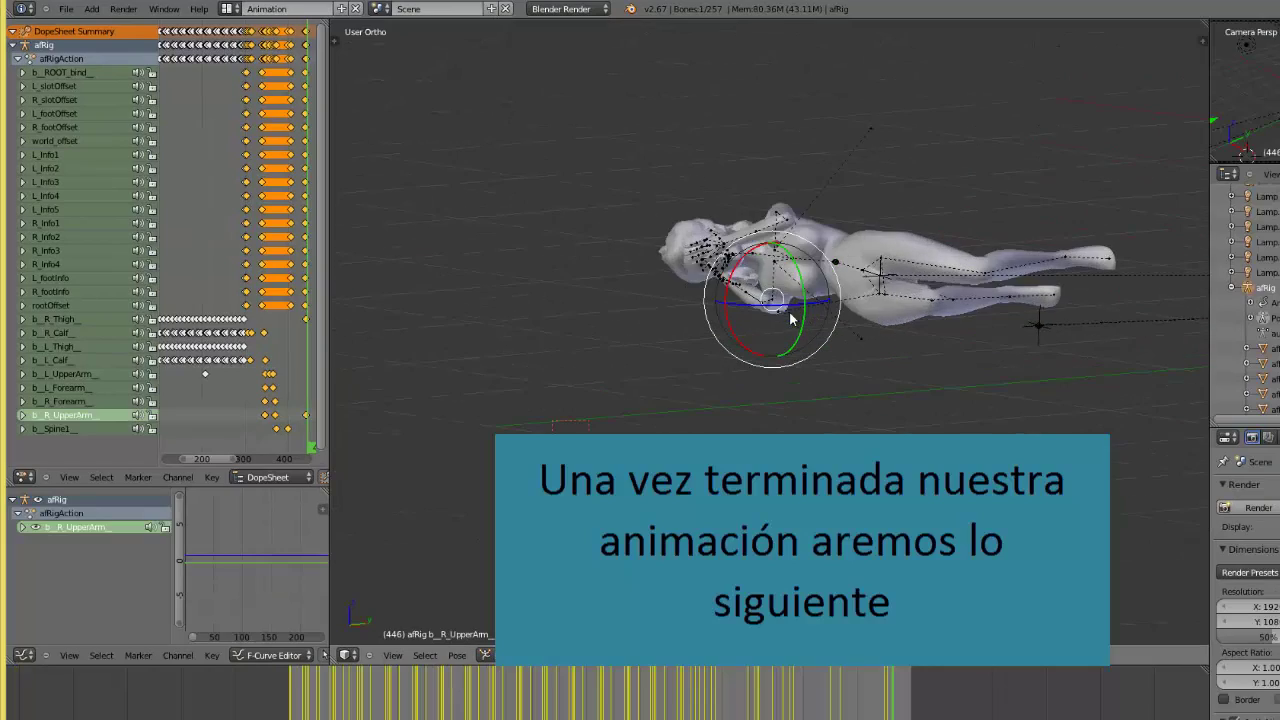
scroll(787, 328, "down", 3)
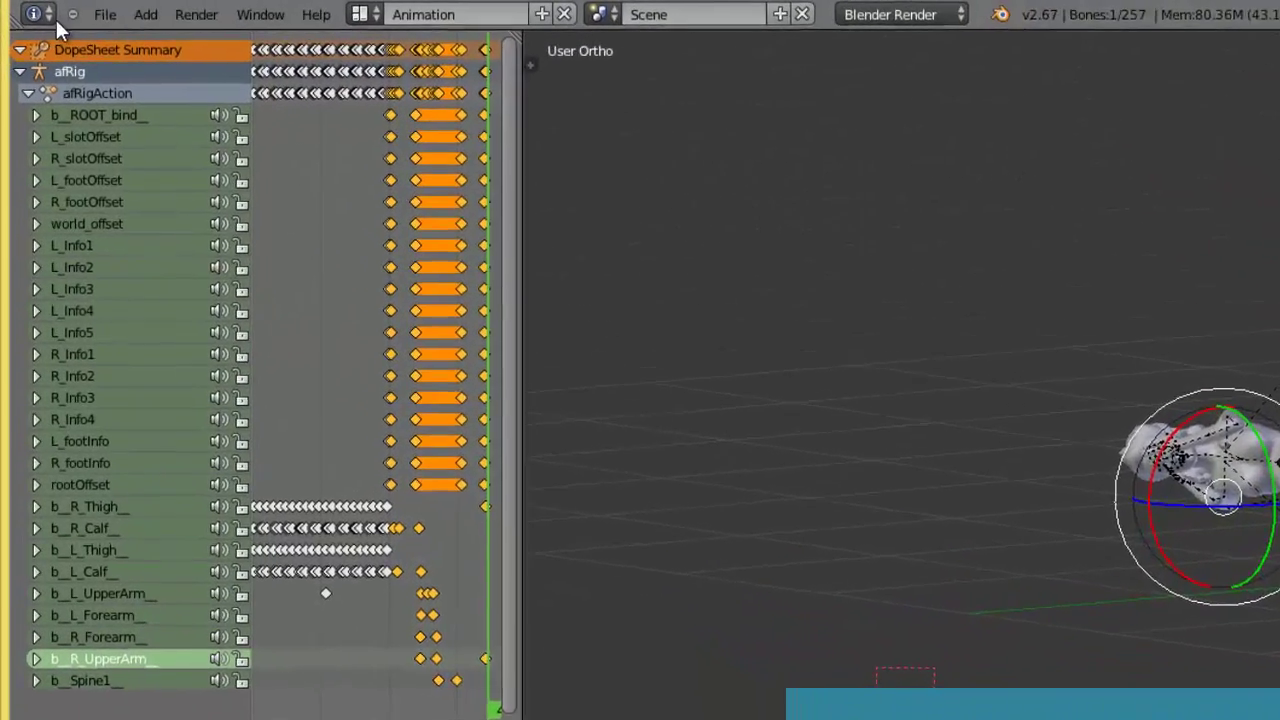
left_click(60, 9)
mouse_move(234, 408)
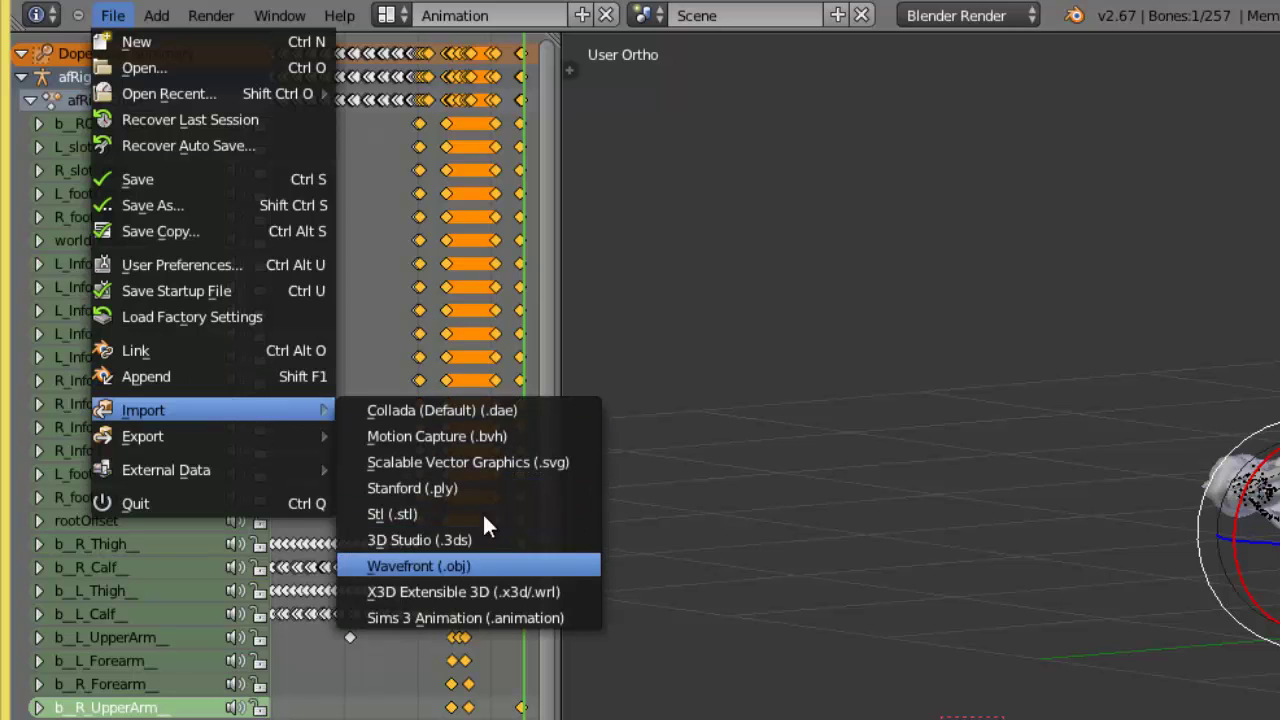
mouse_move(213, 436)
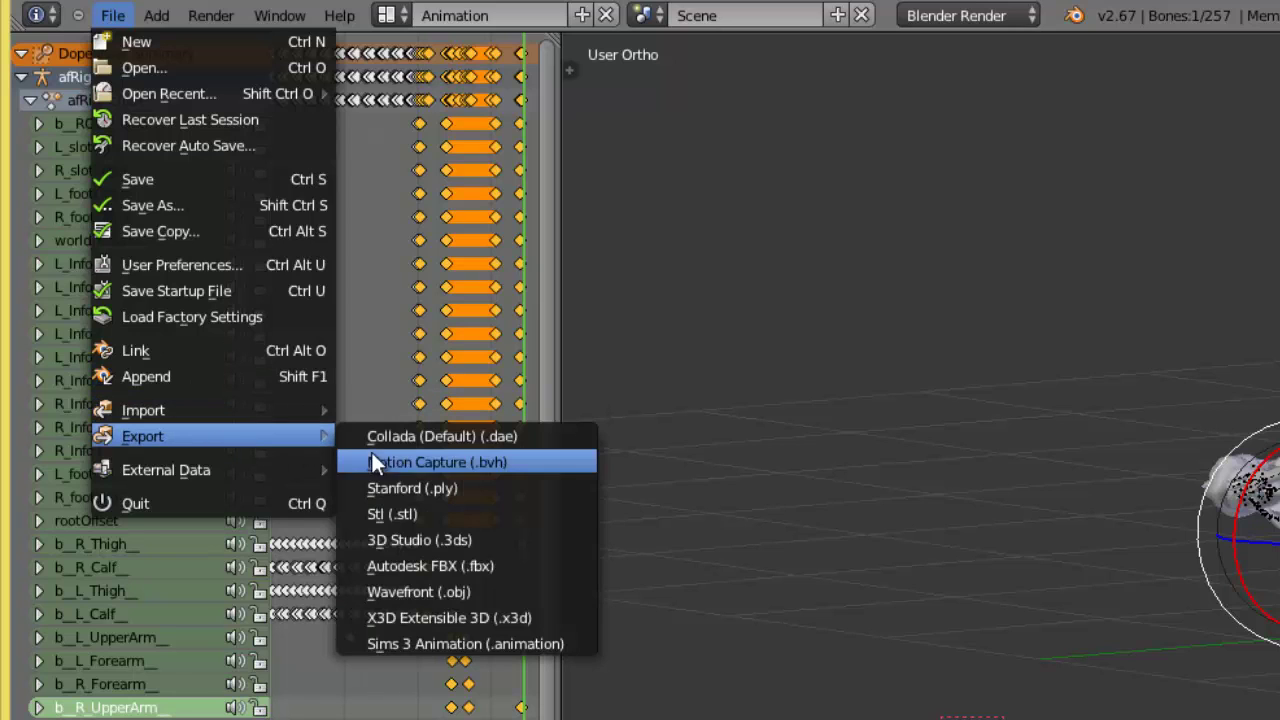
left_click(500, 641)
left_click(575, 672)
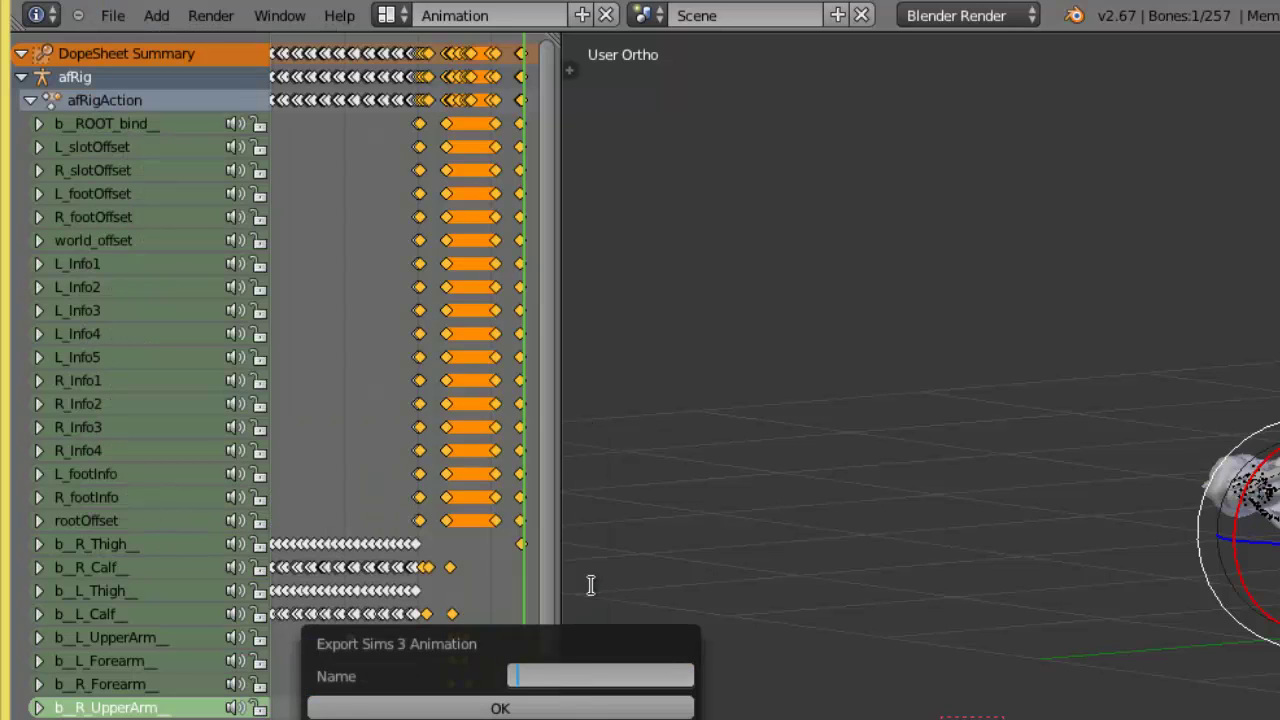
type("a")
type("1")
key("Return")
left_click(537, 703)
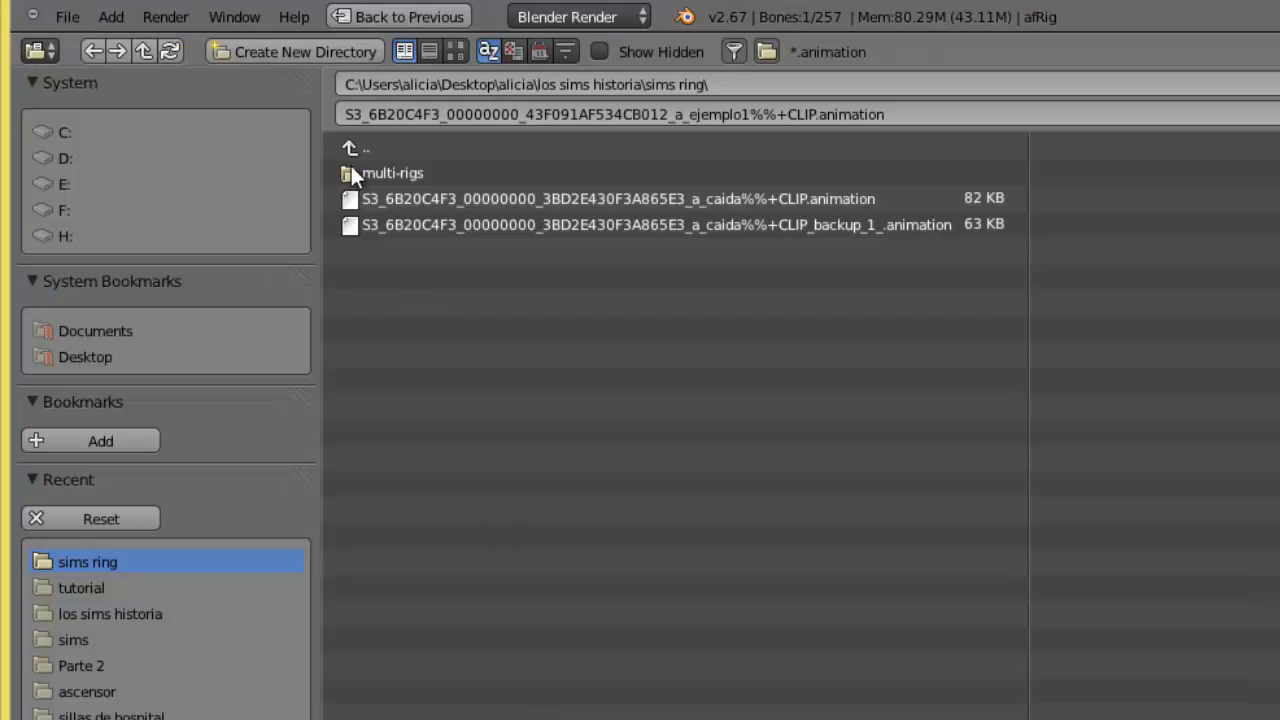
Save the exported Sims 3 animation file in the tutorial folder under los sims historia
left_click(363, 149)
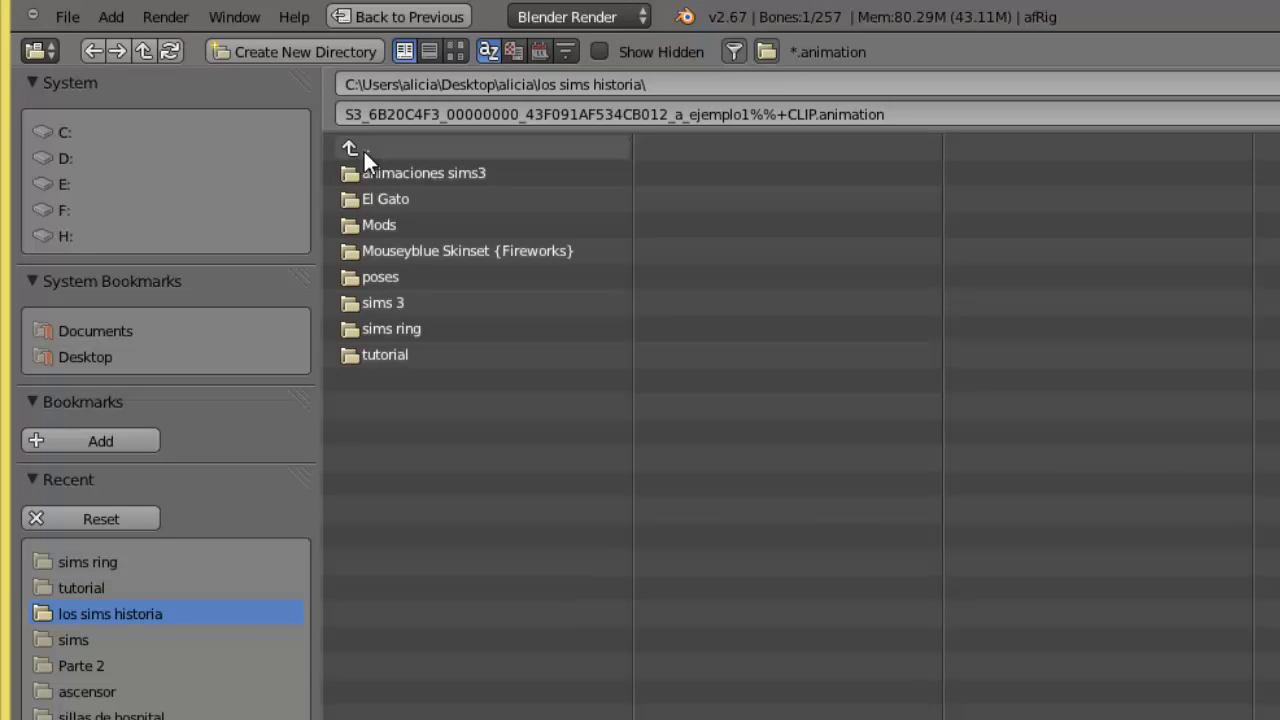
left_click(412, 354)
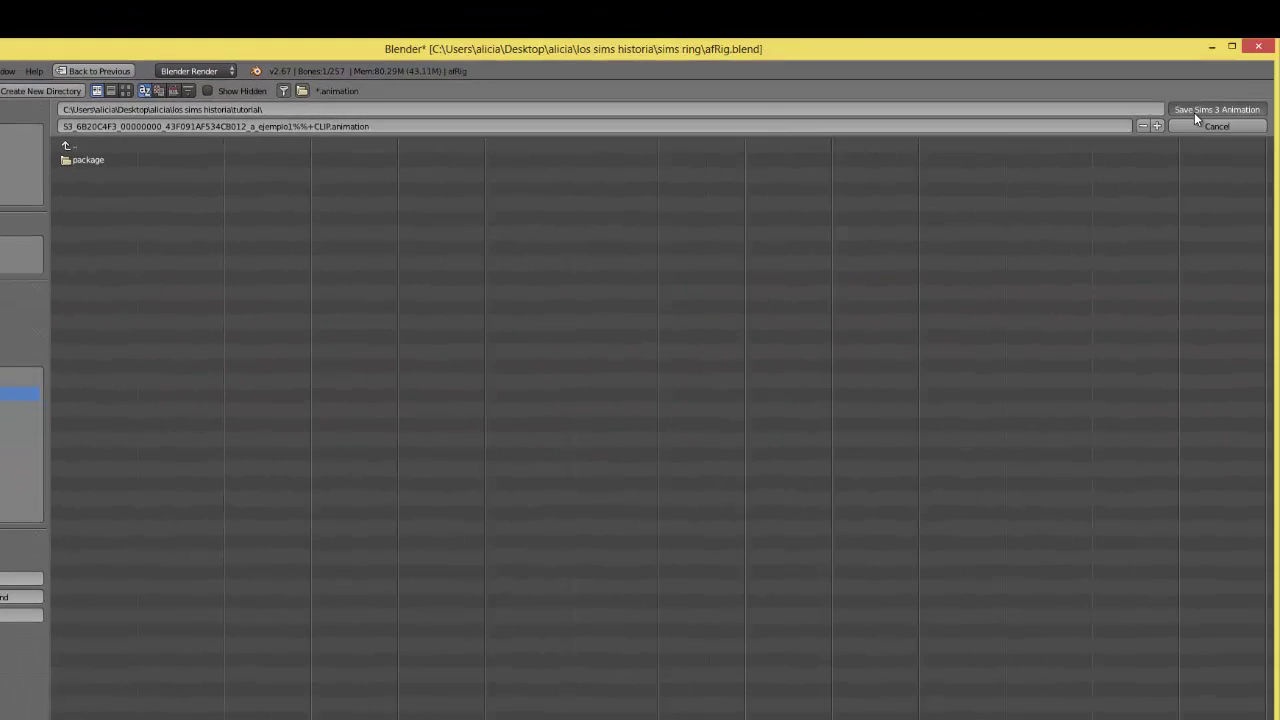
left_click(1194, 112)
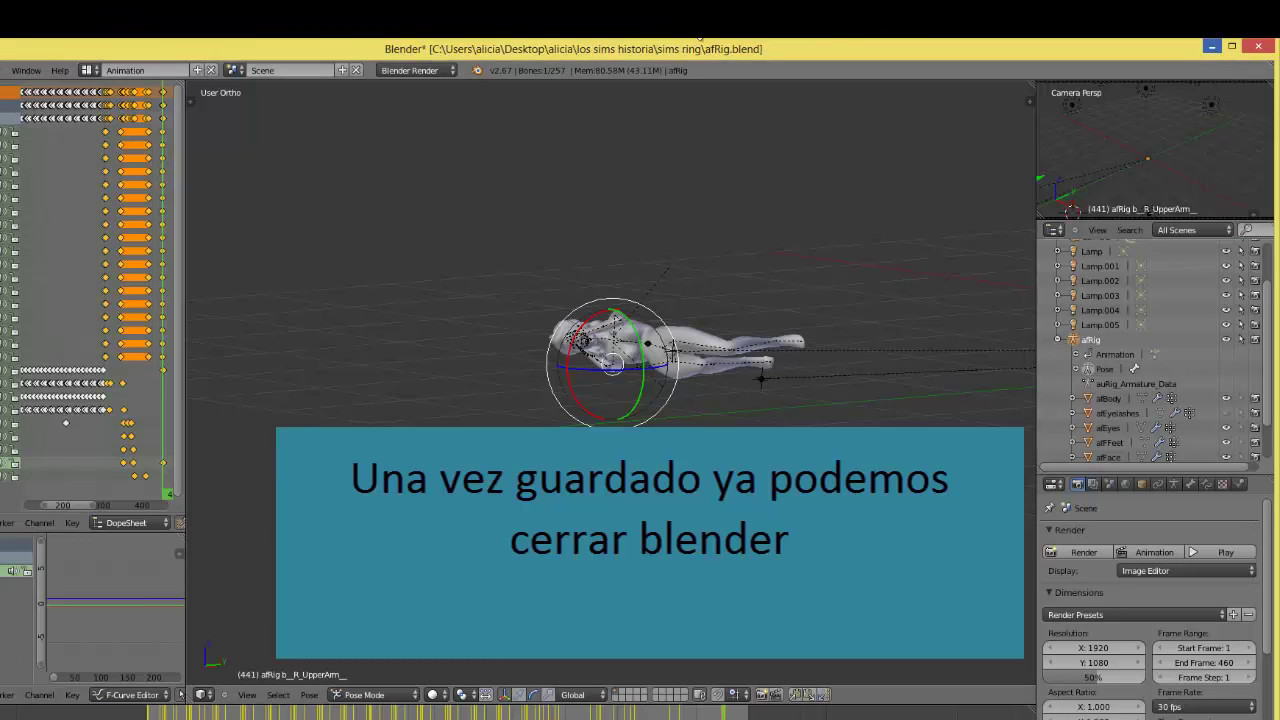
Minimise Blender, switch to s3pe and create a new package
left_click(1212, 47)
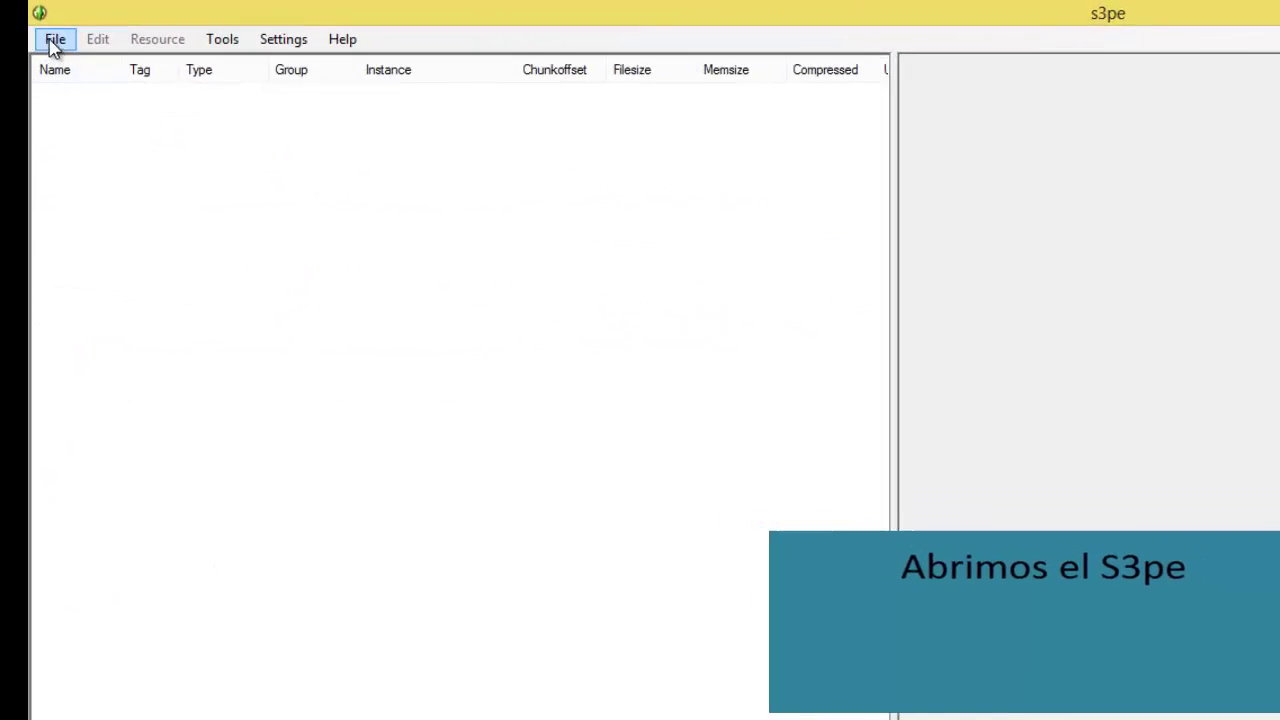
left_click(26, 28)
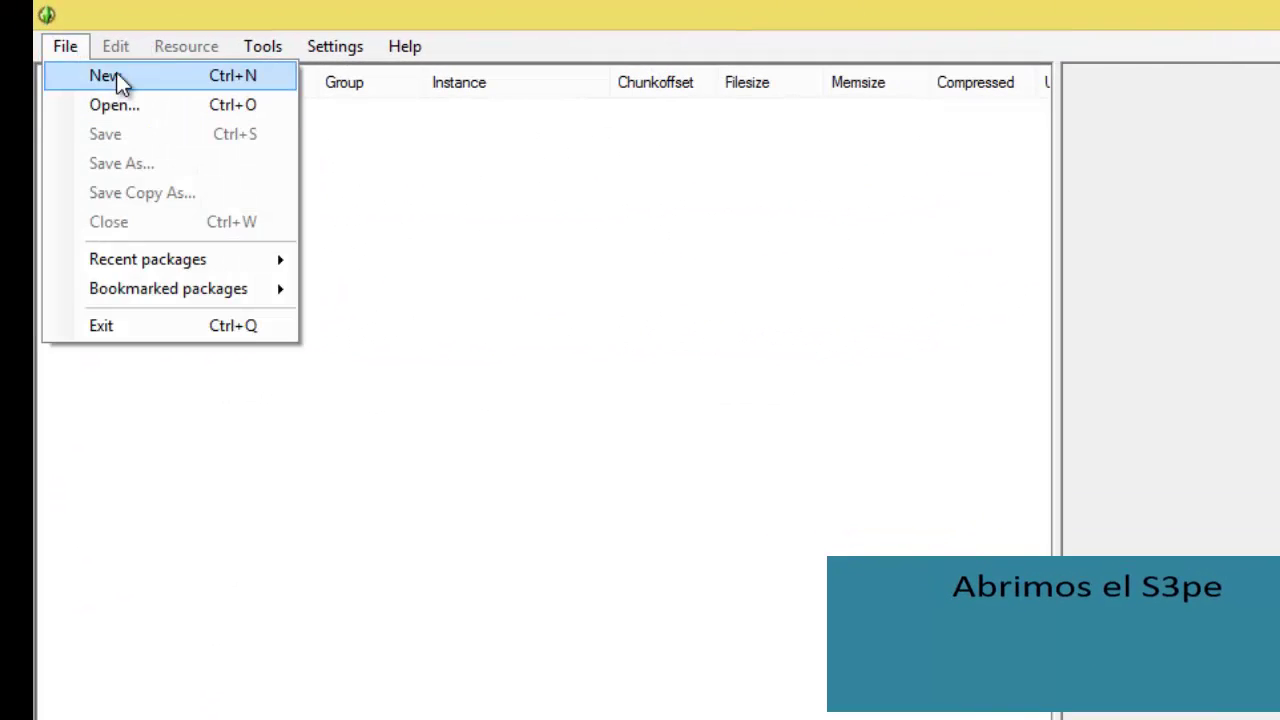
left_click(55, 47)
Import the exported a_ejemplo1 CLIP animation file from the tutorial folder into the package as a resource
left_click(166, 48)
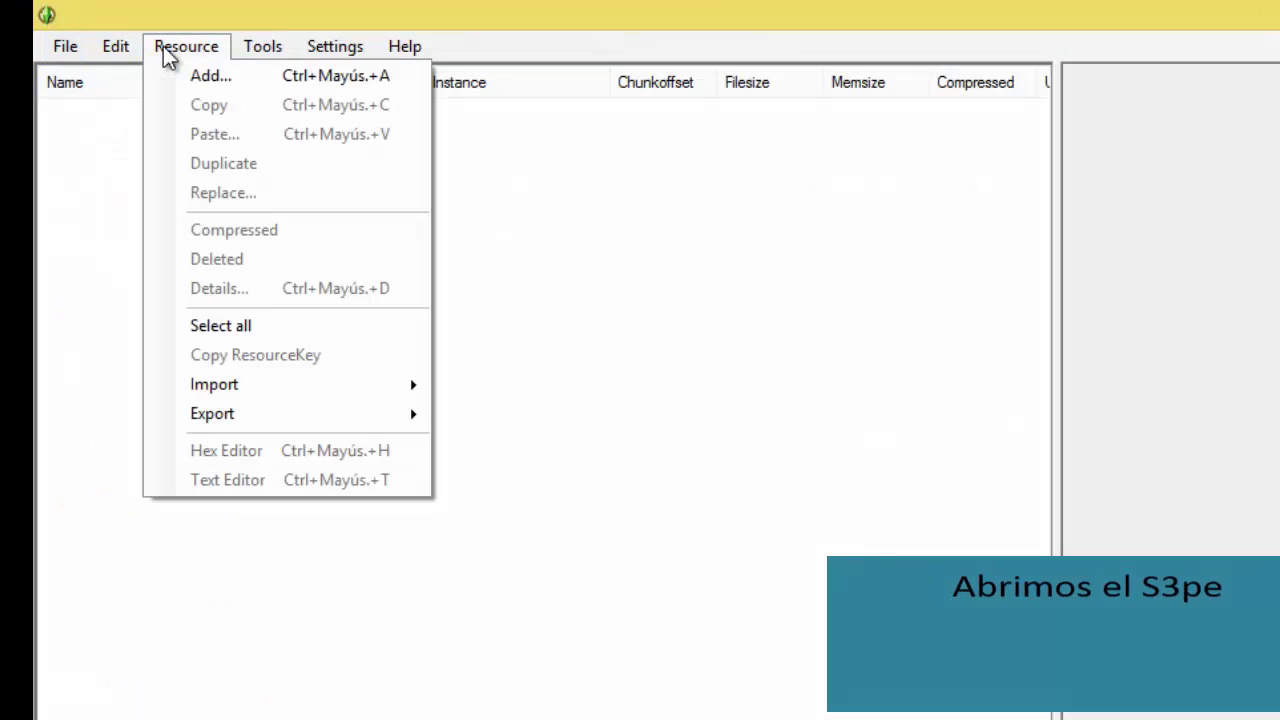
mouse_move(265, 386)
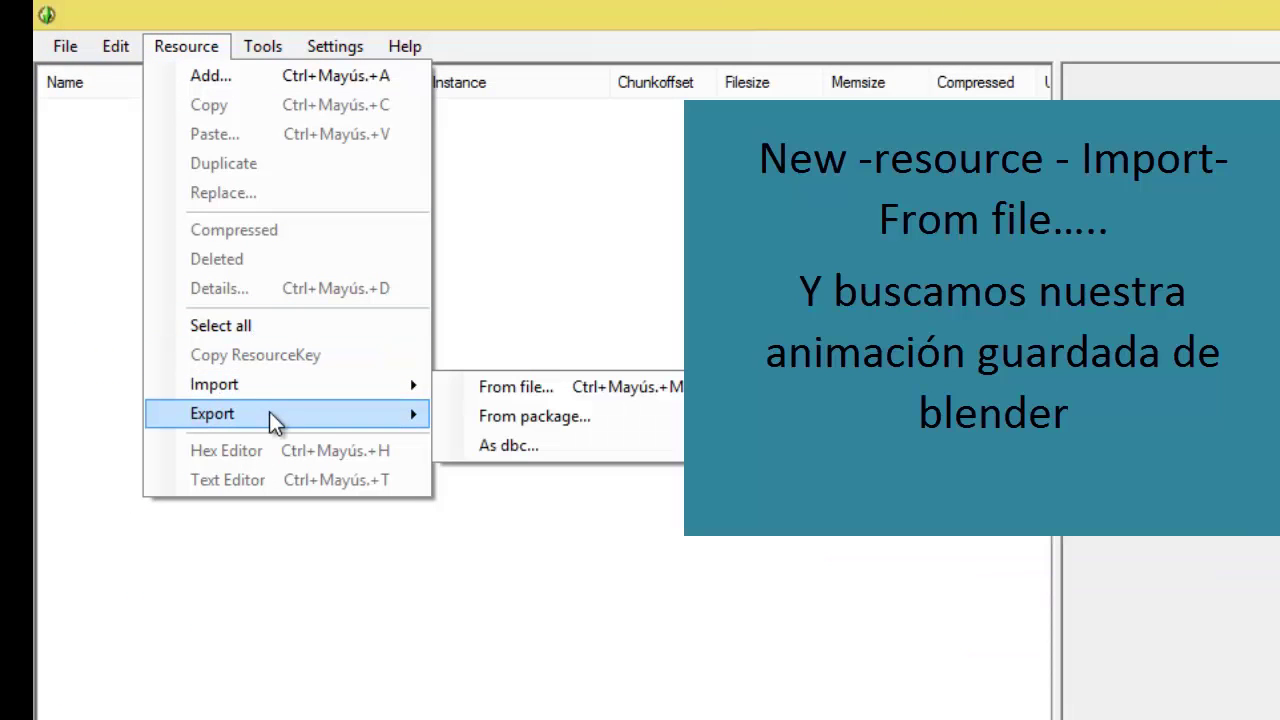
left_click(517, 386)
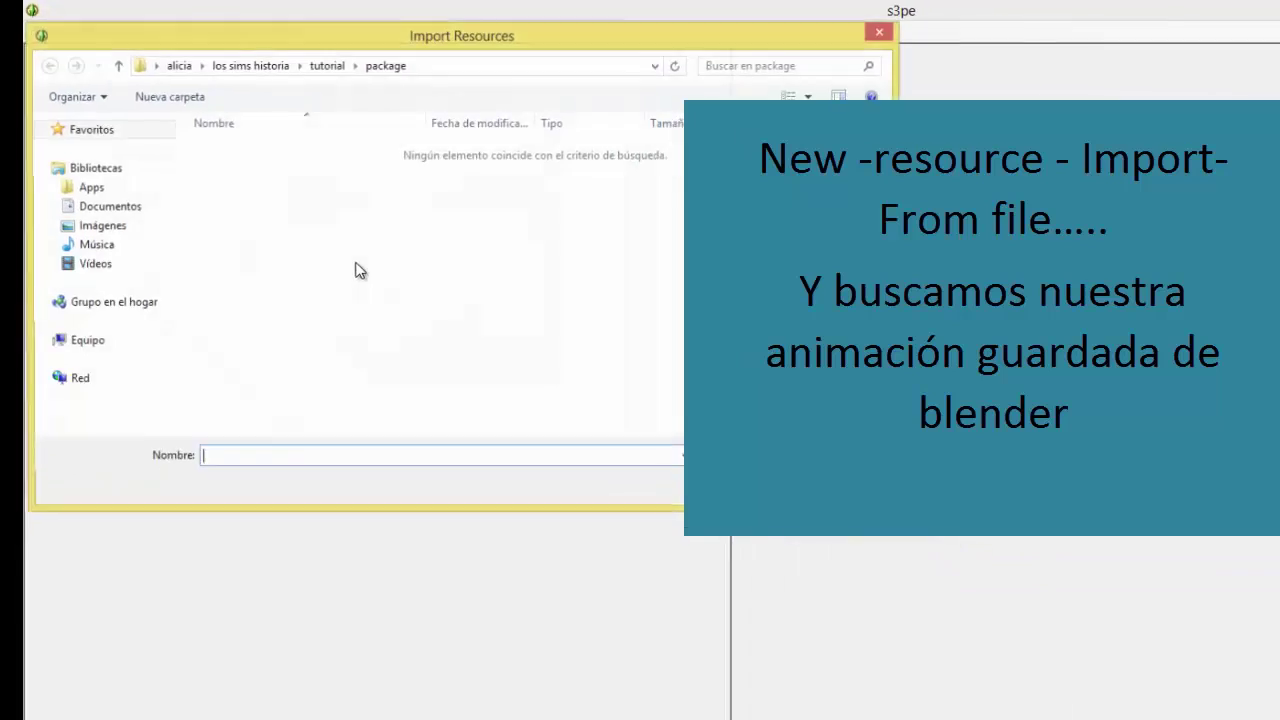
left_click(327, 65)
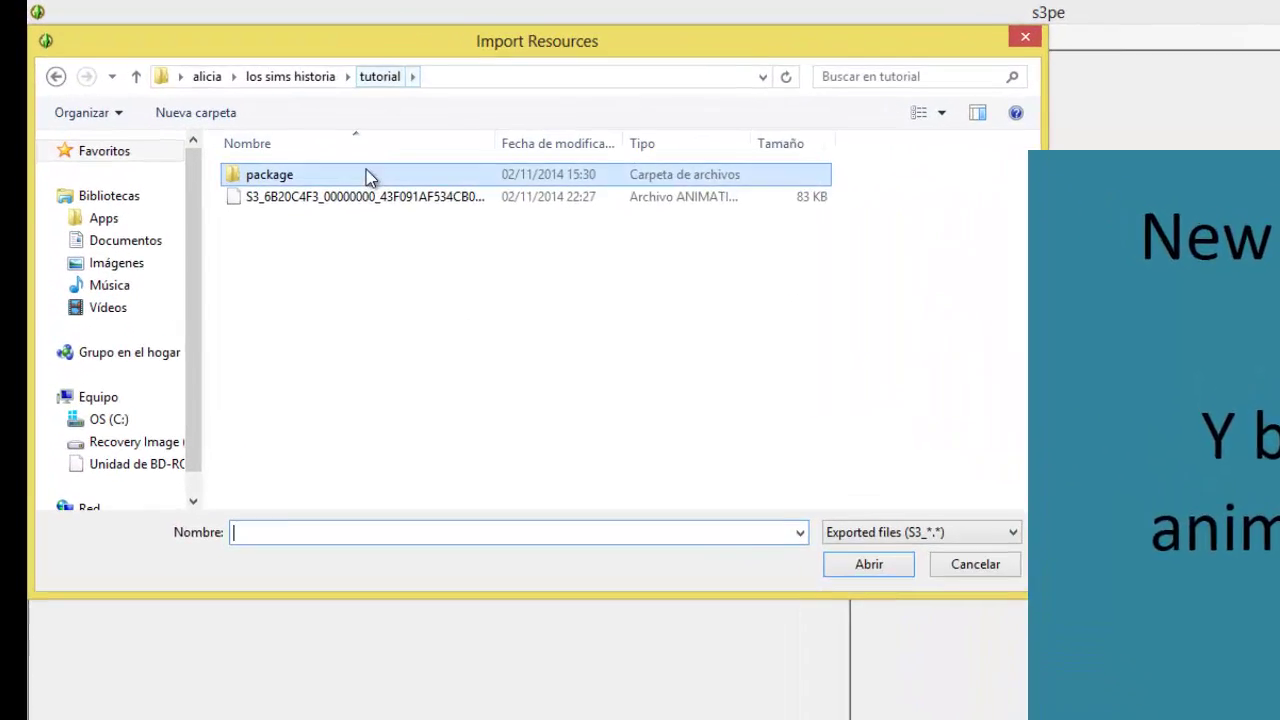
left_click(359, 198)
left_click(866, 568)
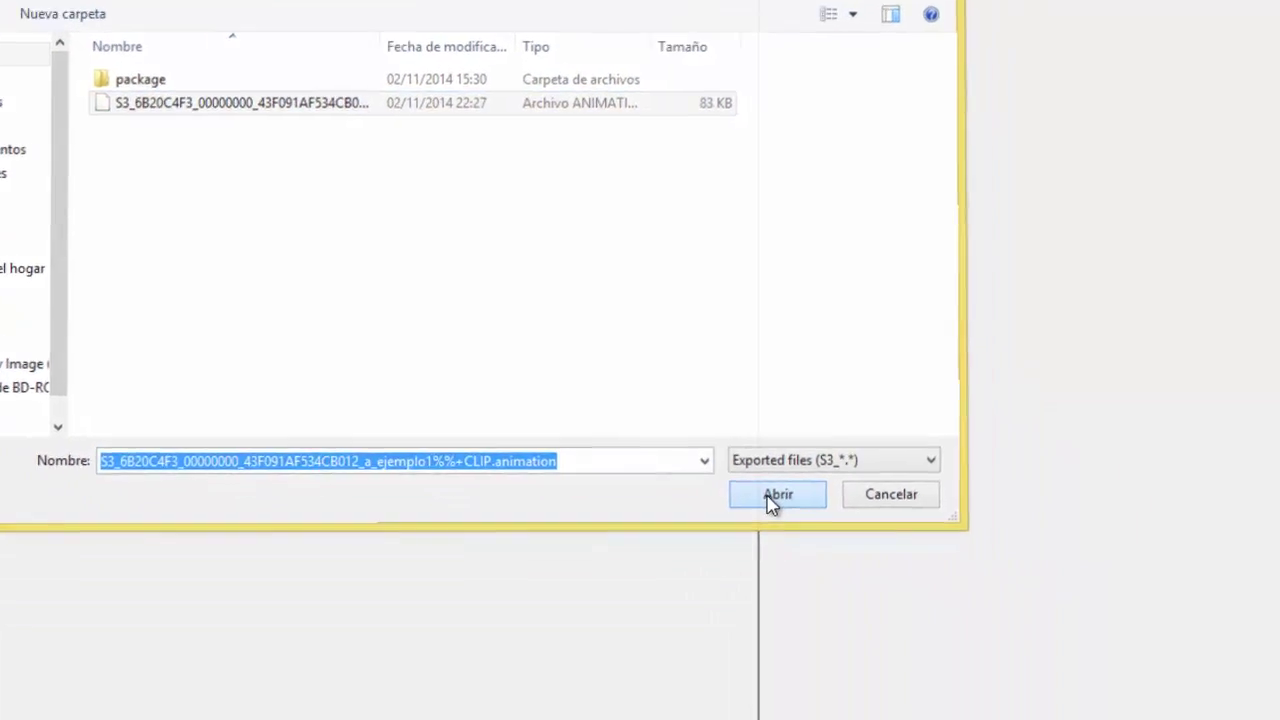
left_click(1044, 490)
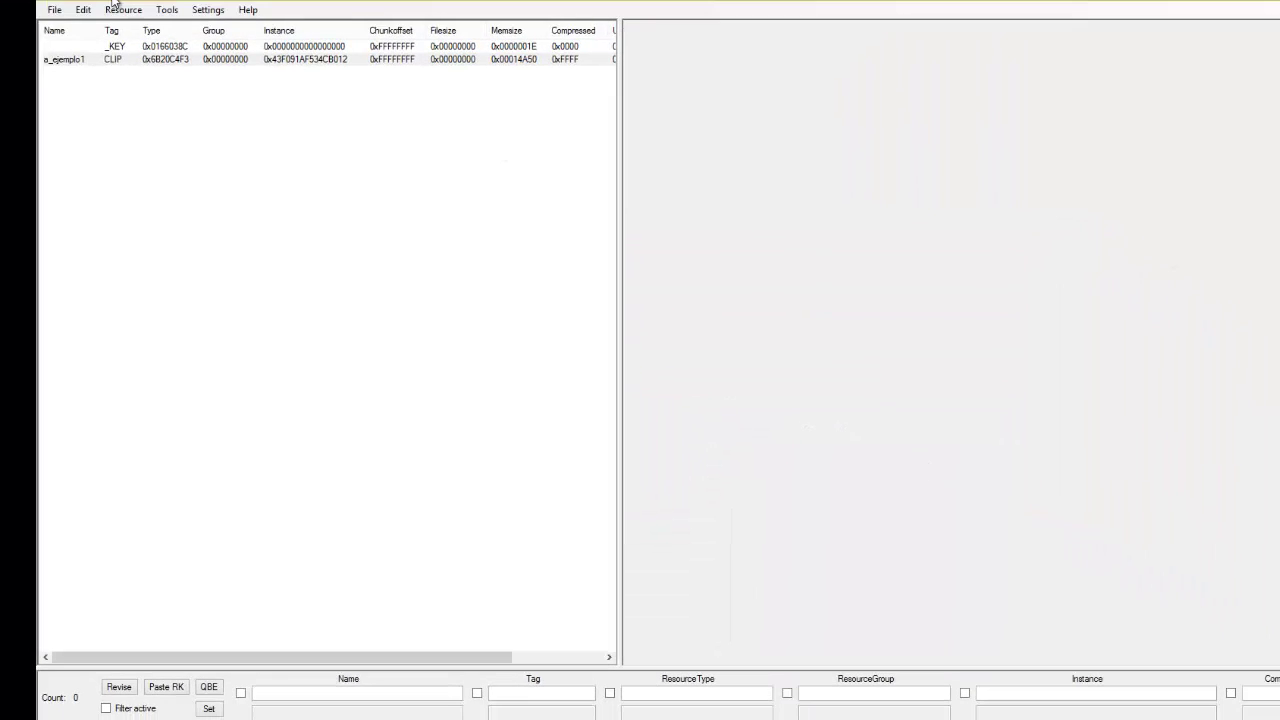
Save the package as a_ejemplo1 in the tutorial folder's package subfolder, and close s3pe
left_click(55, 11)
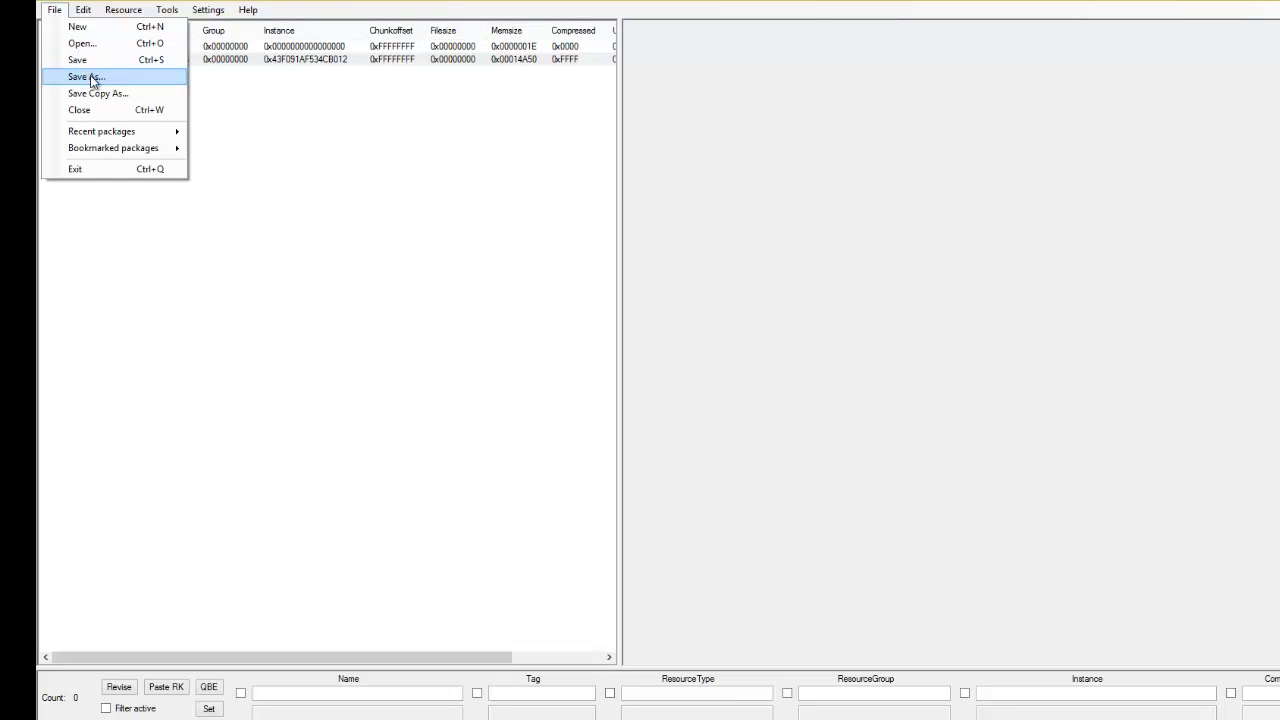
left_click(90, 60)
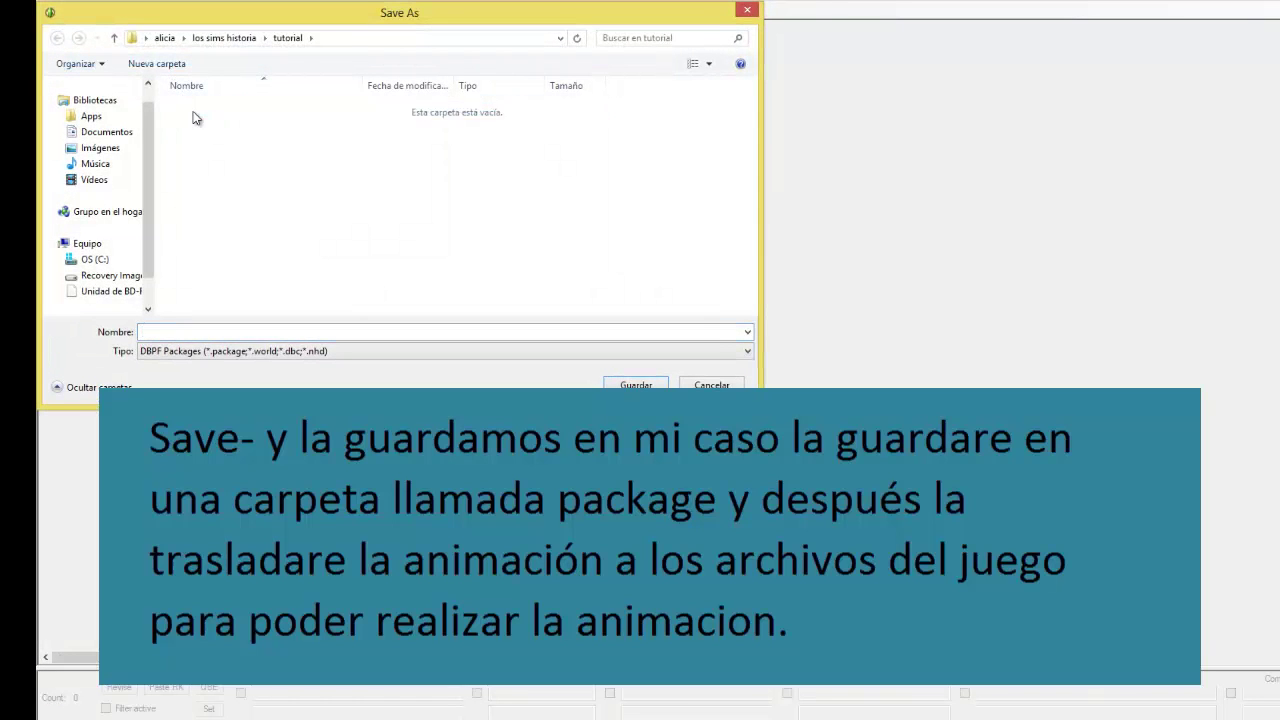
double_click(196, 112)
type("a")
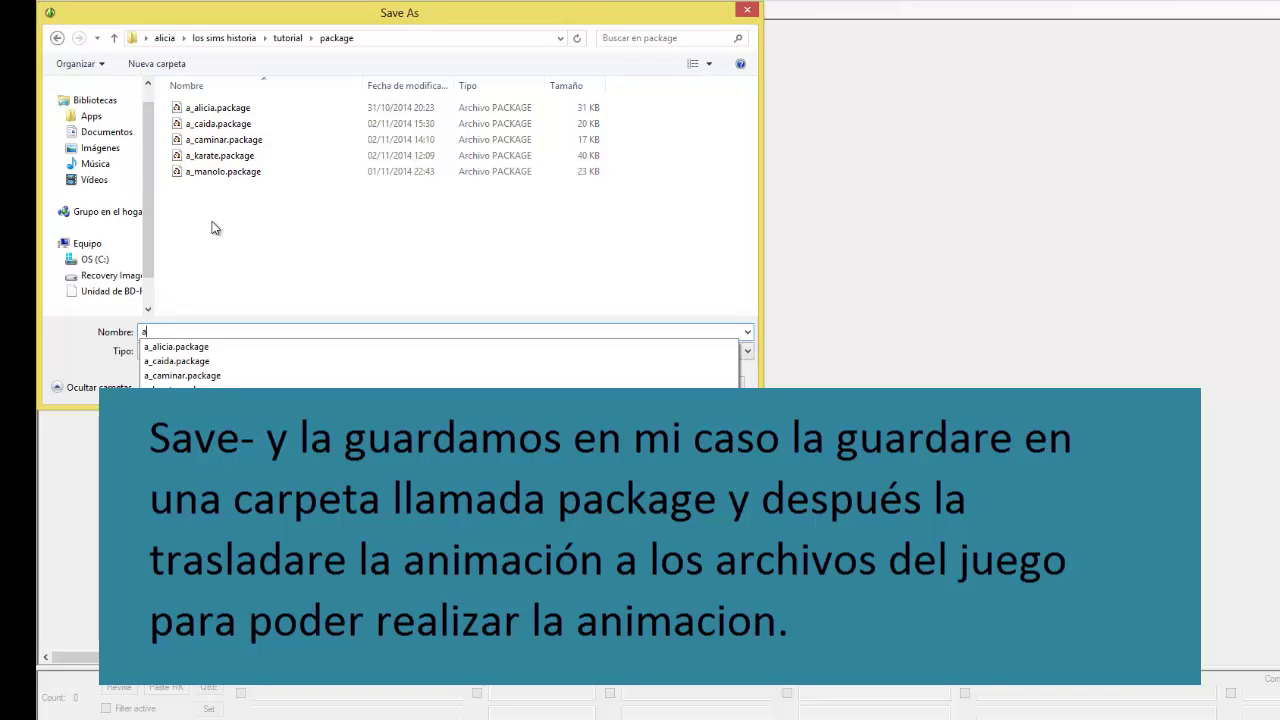
type("_jem")
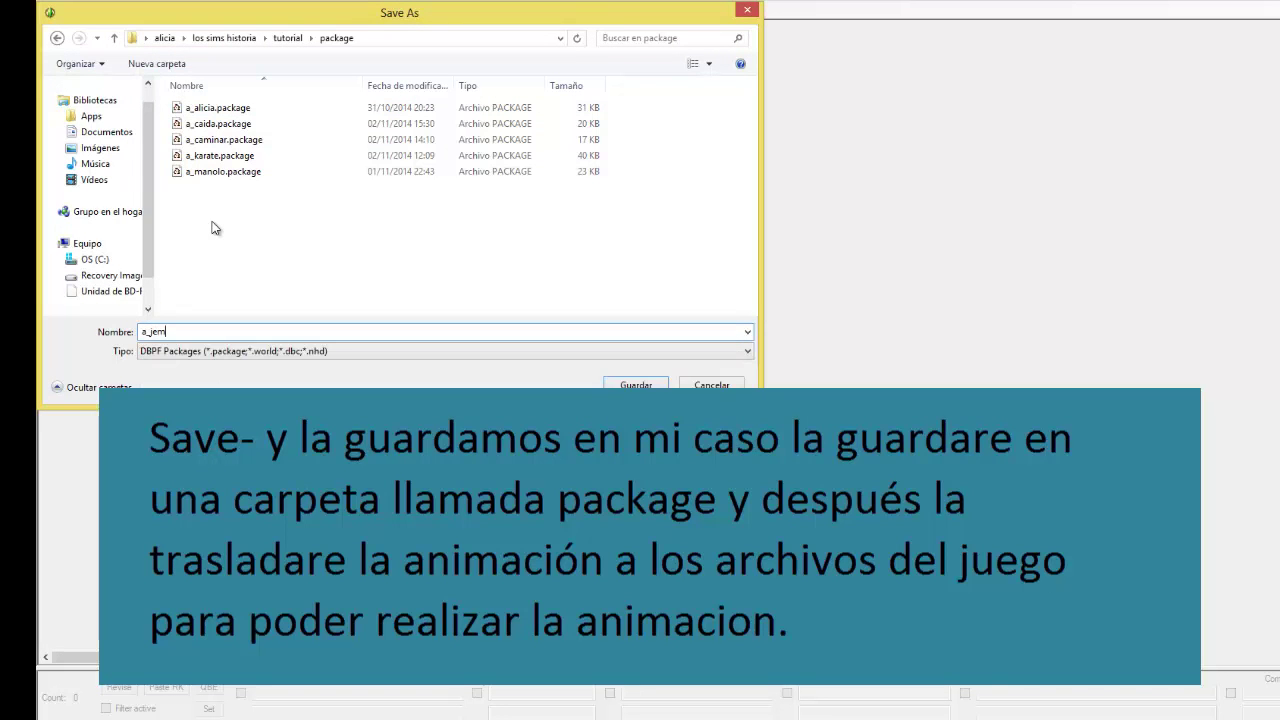
key("BackSpace")
key("BackSpace")
key("BackSpace")
type("ejemp")
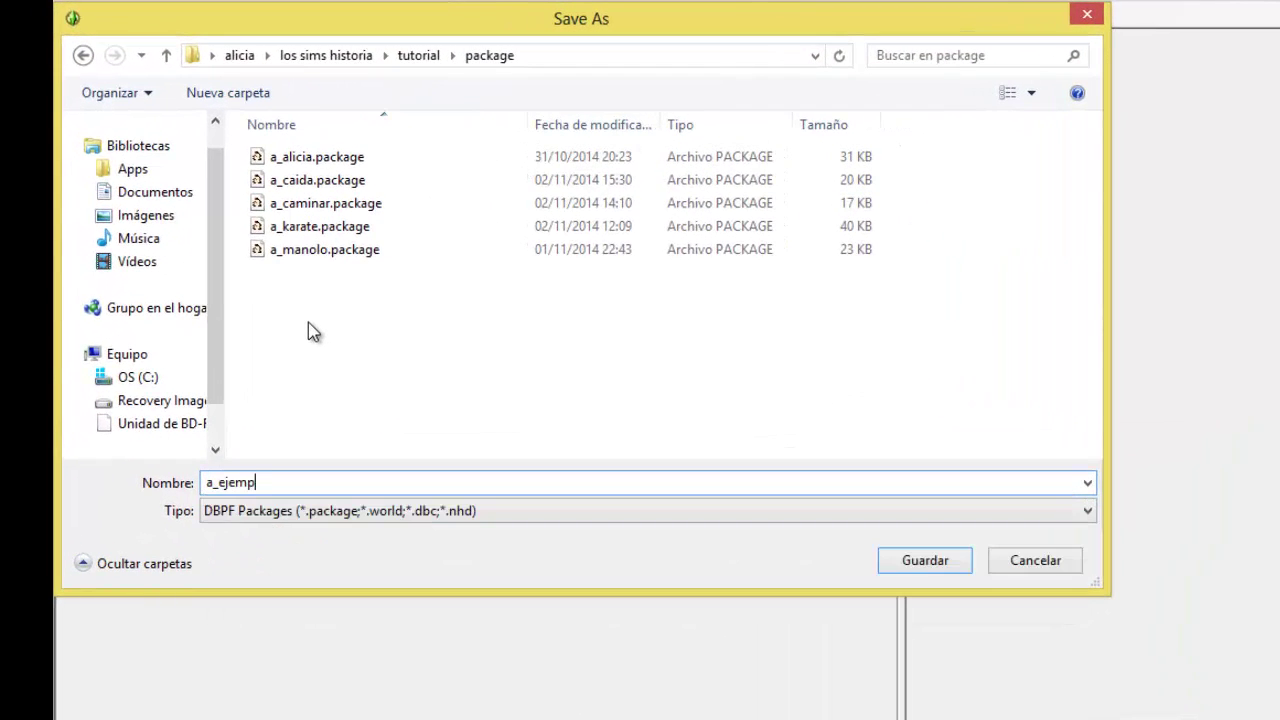
type("lo1")
left_click(933, 563)
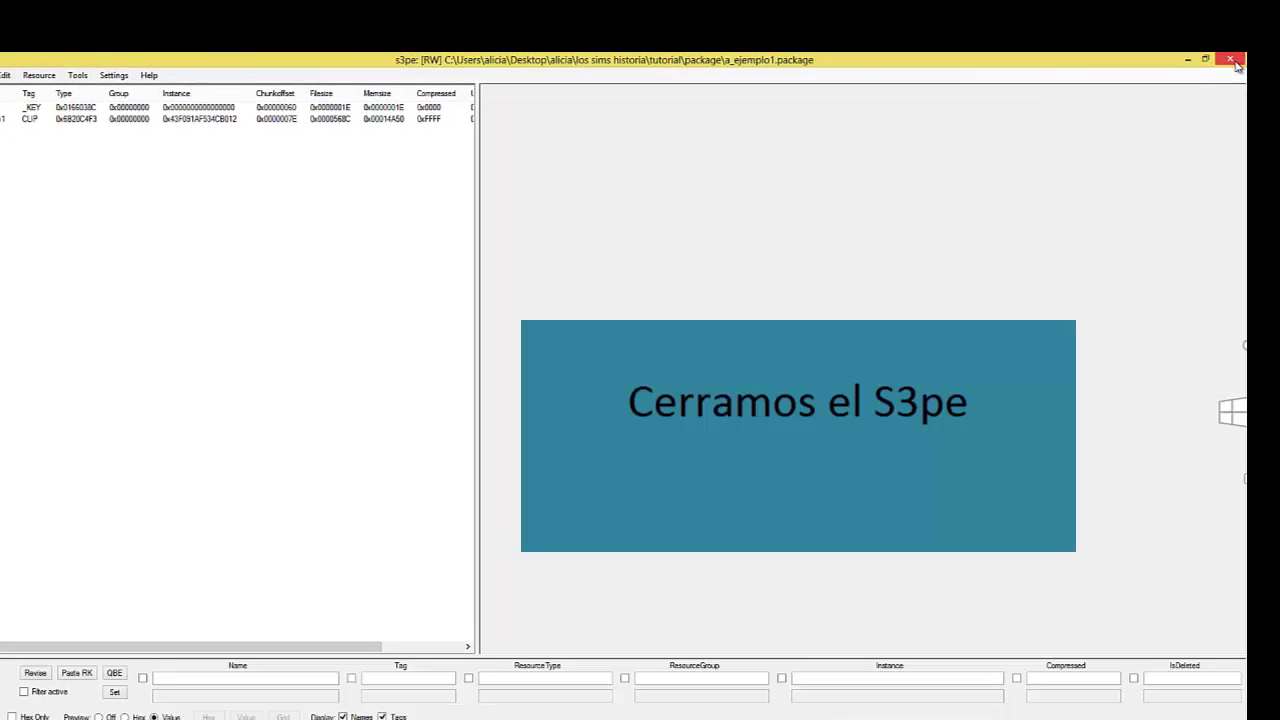
left_click(1230, 60)
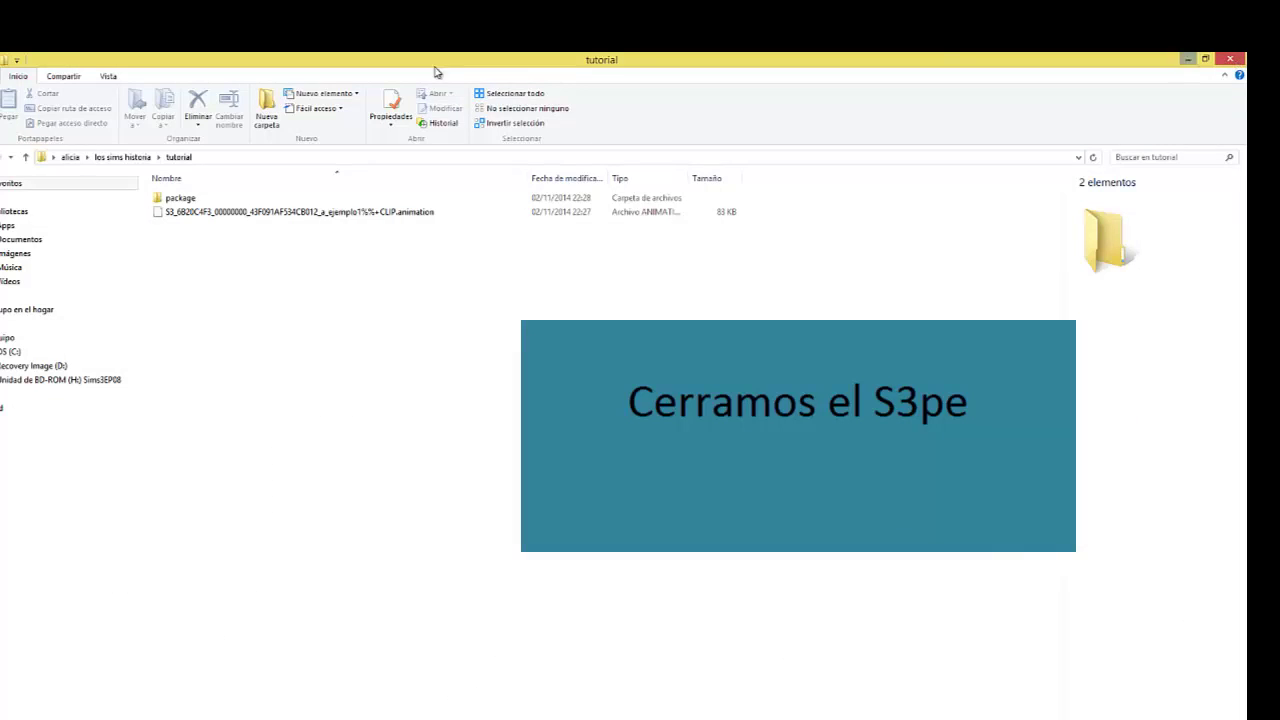
Delete the a_ejemplo1 .animation file from the tutorial folder and open the package subfolder
left_click(263, 214)
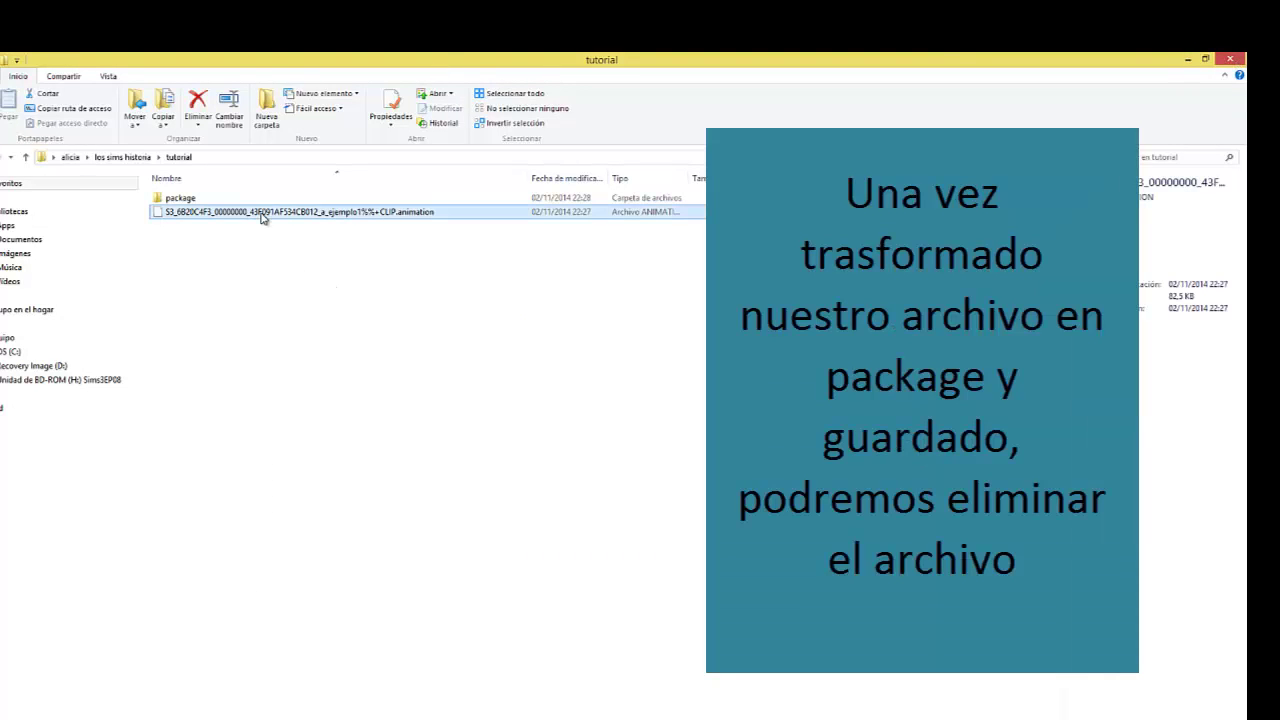
key("Delete")
left_click(657, 460)
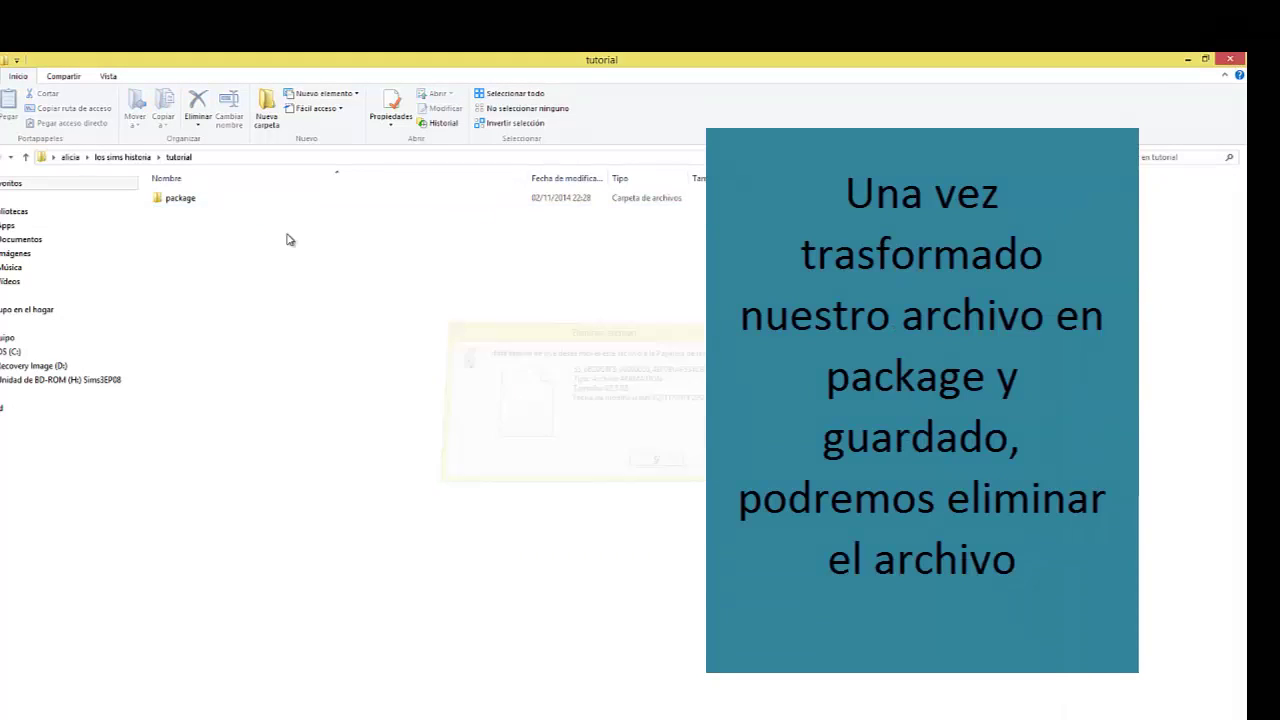
double_click(180, 199)
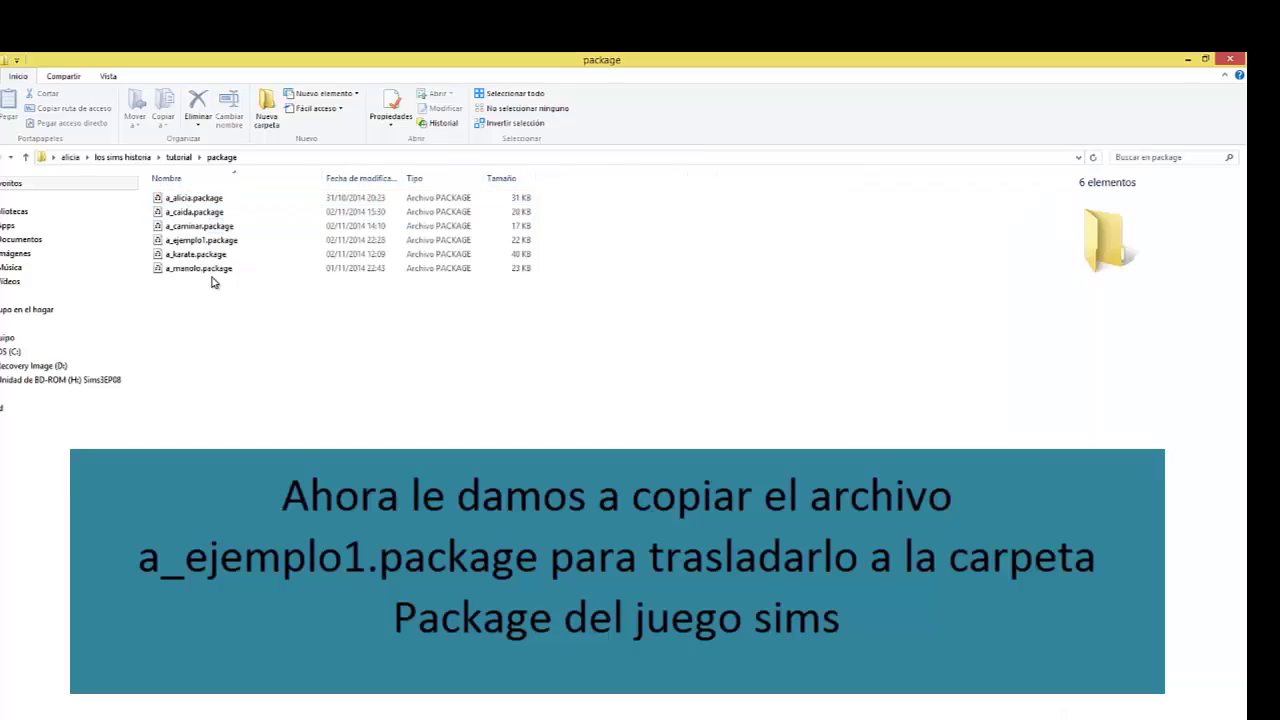
Copy a_ejemplo1.package and open the Electronic Arts folder under Archivos de programa (x86) on drive C
right_click(223, 242)
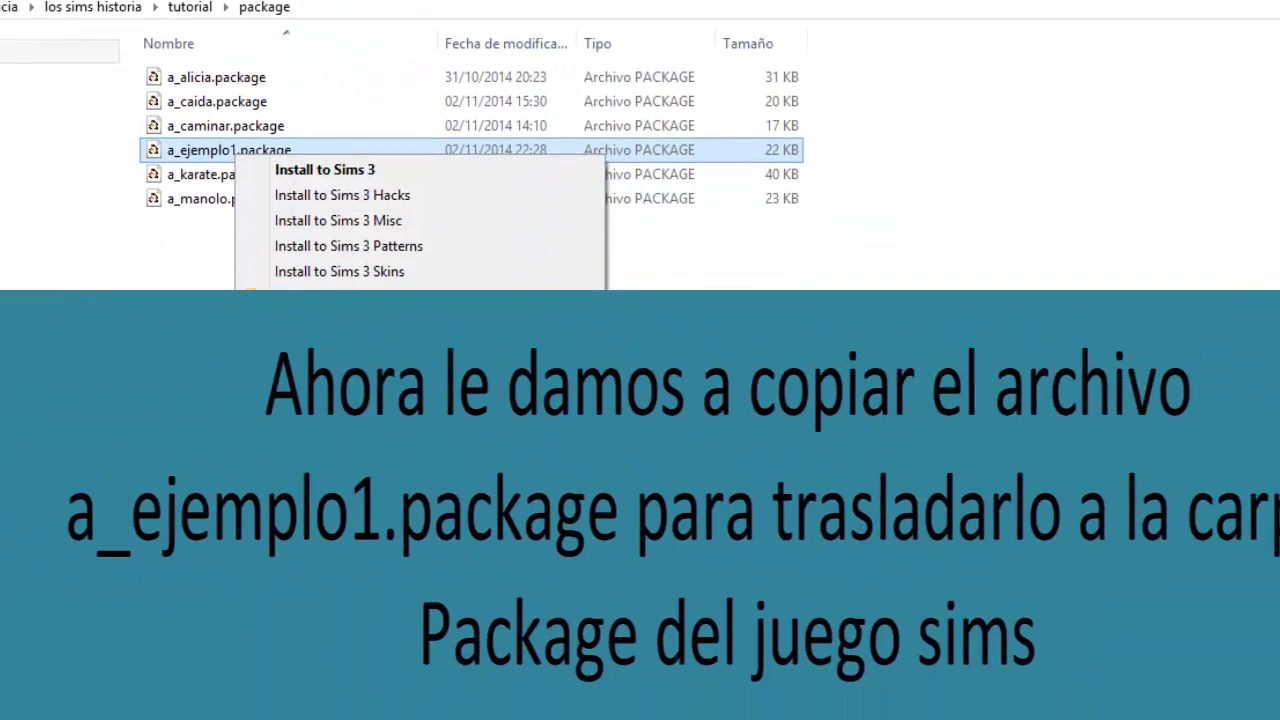
left_click(295, 709)
left_click(30, 323)
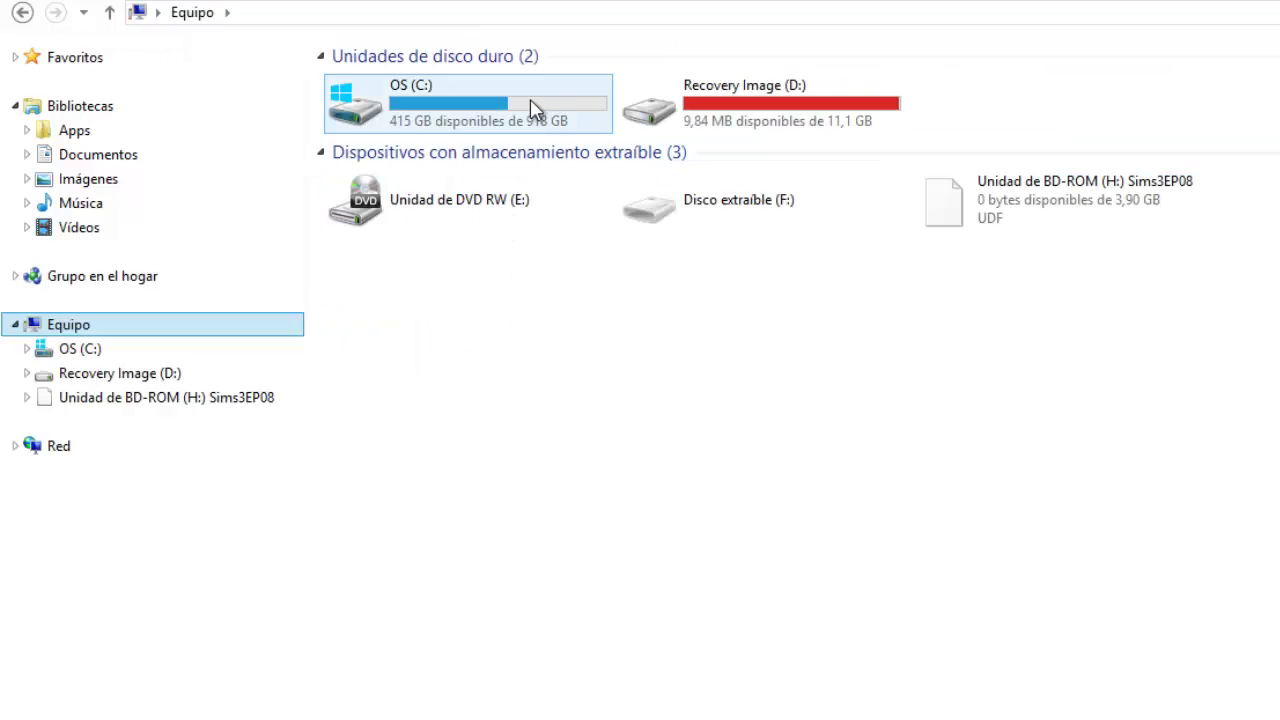
double_click(531, 102)
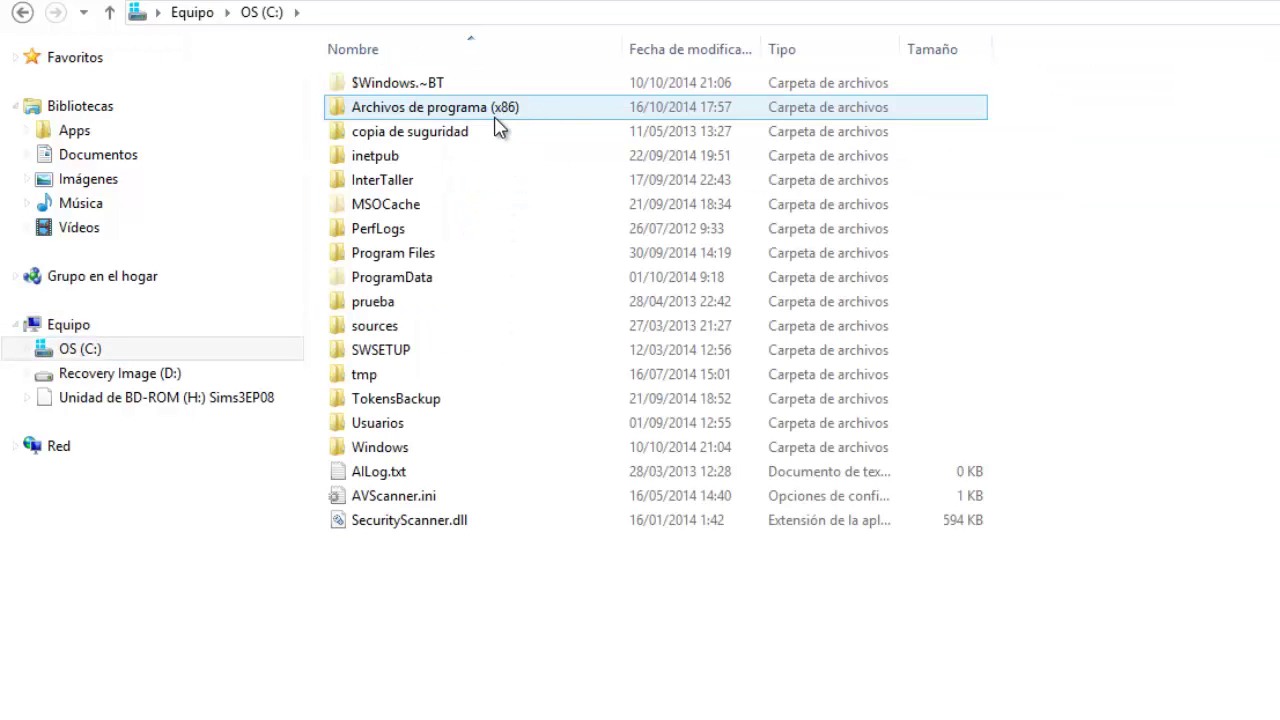
double_click(495, 110)
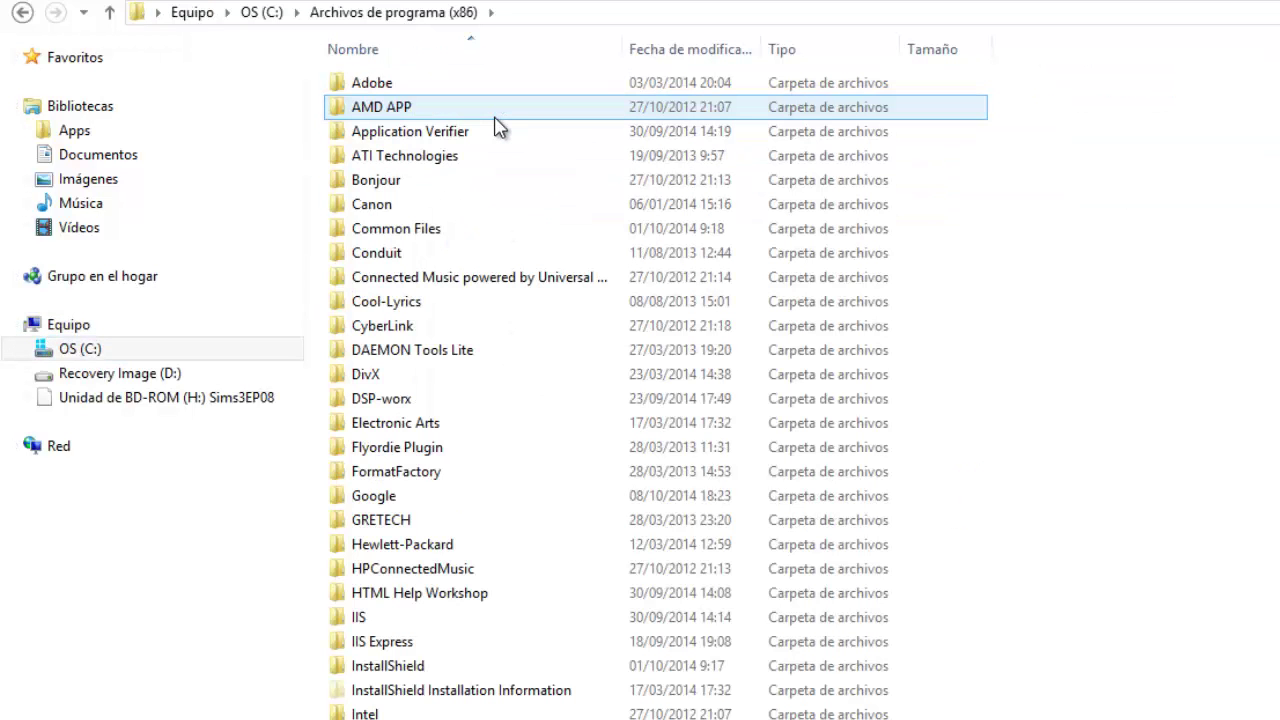
key("e")
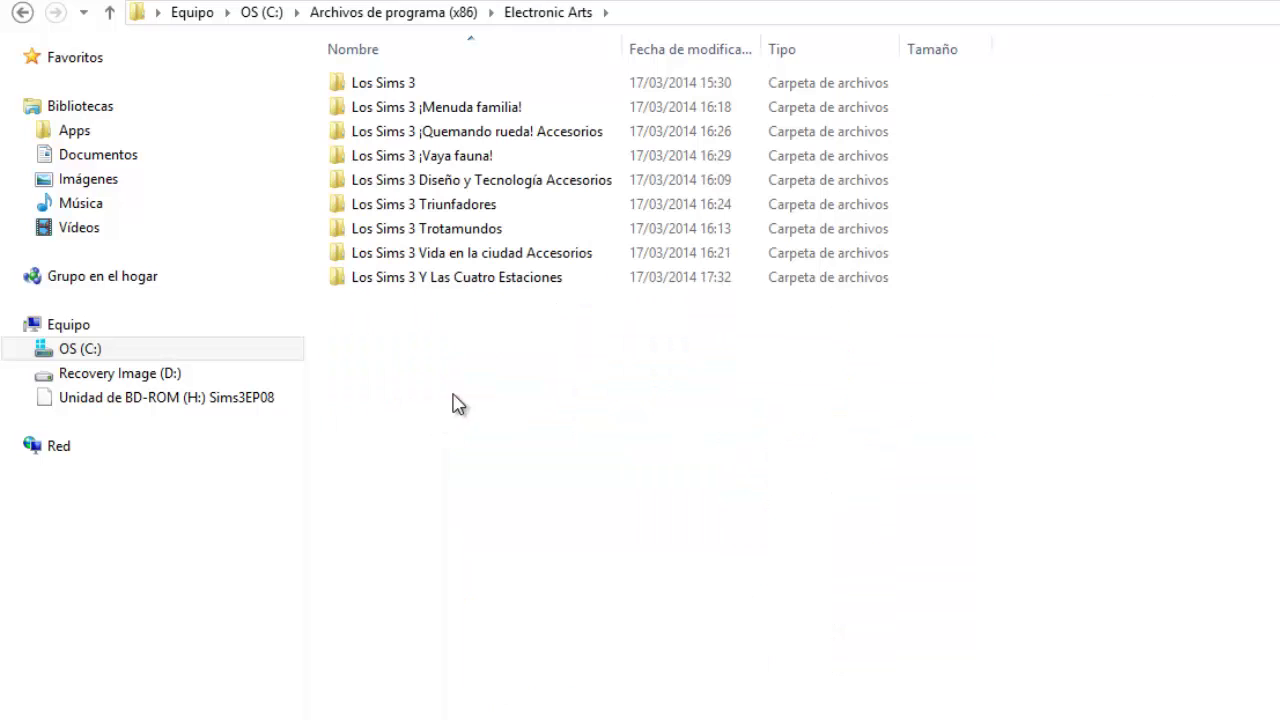
Open the Packages folder inside the Mods folder of Los Sims 3
double_click(382, 90)
left_click(408, 204)
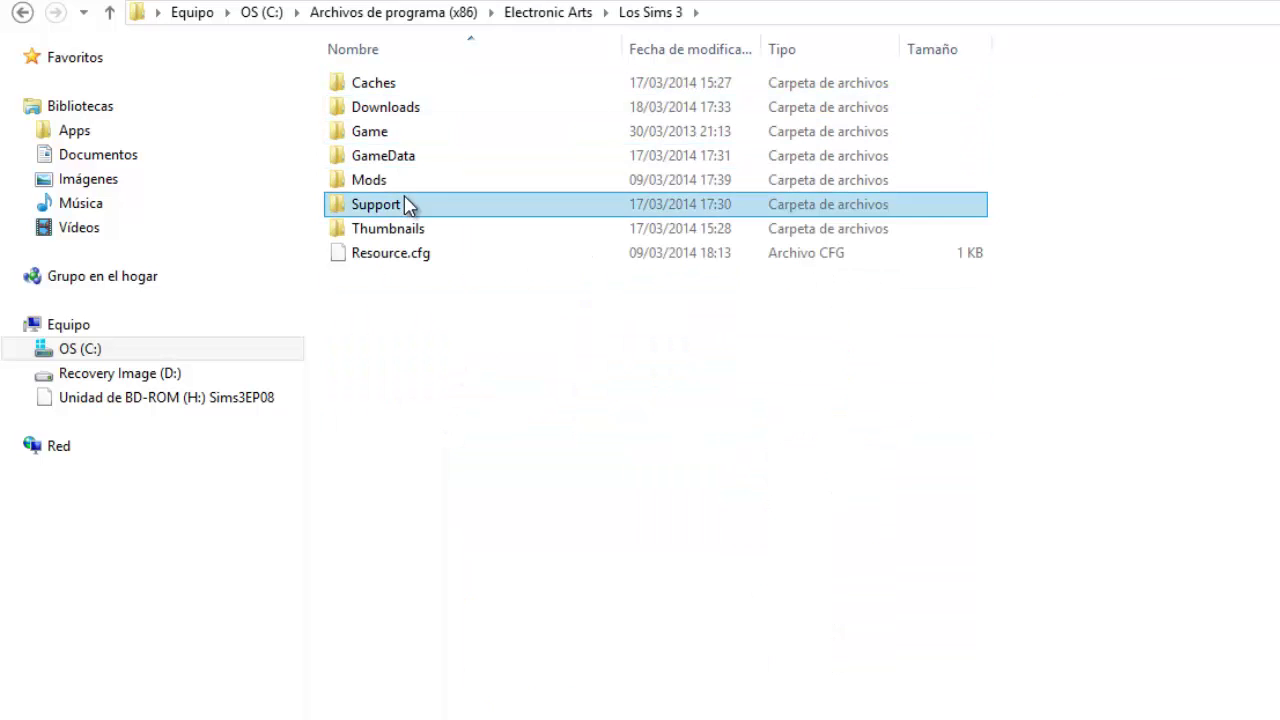
double_click(400, 183)
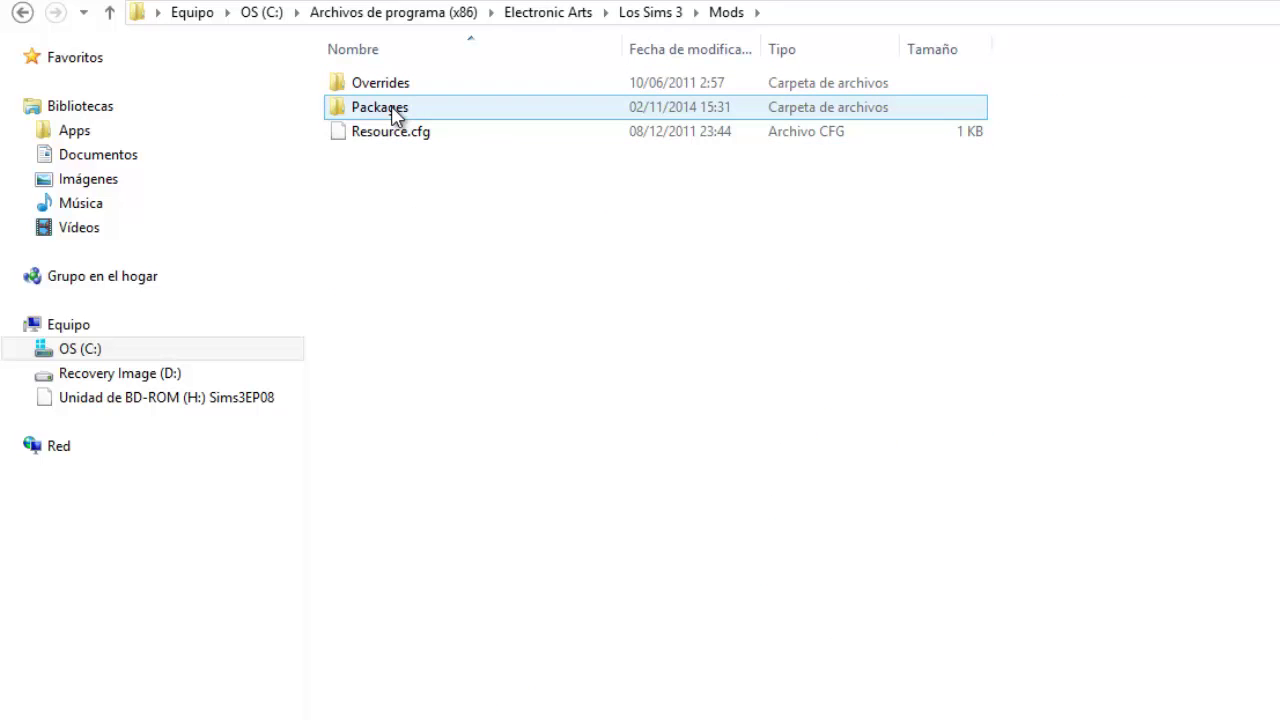
double_click(395, 115)
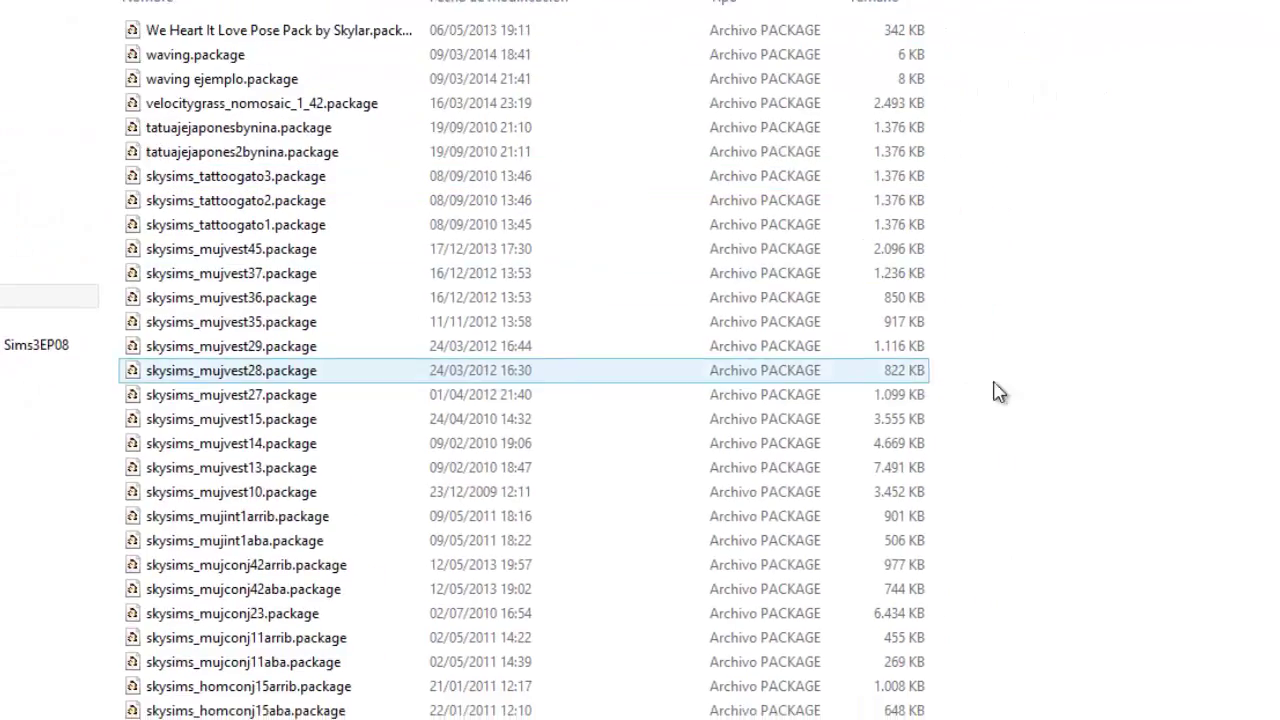
Paste the copied a_ejemplo1.package into the game's Packages folder and look through the file list
right_click(908, 330)
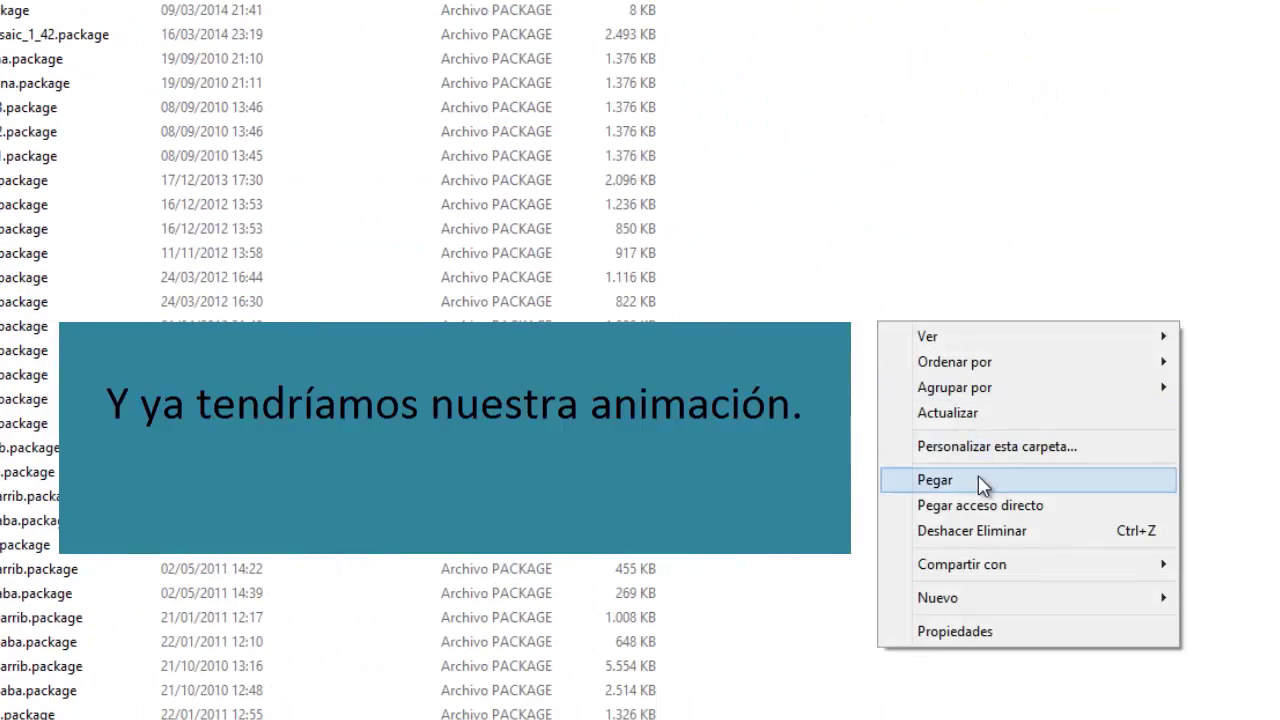
left_click(982, 482)
left_click(577, 188)
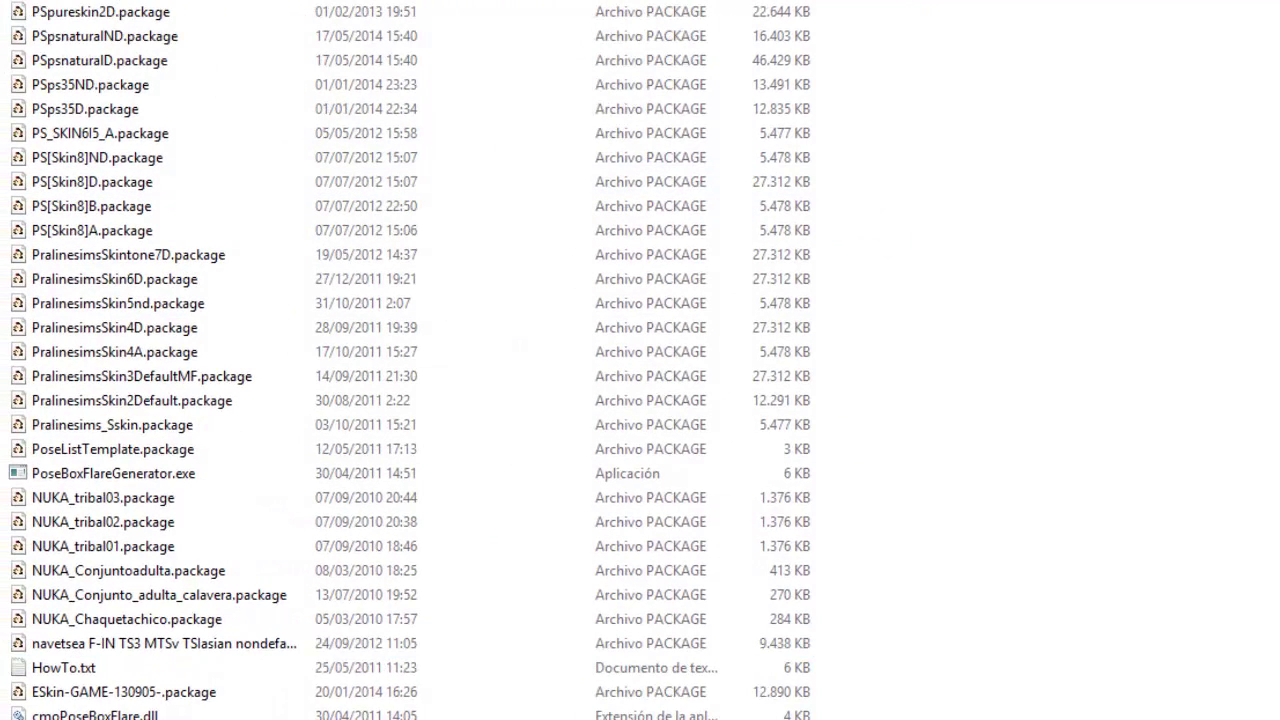
scroll(410, 360, "down", 1)
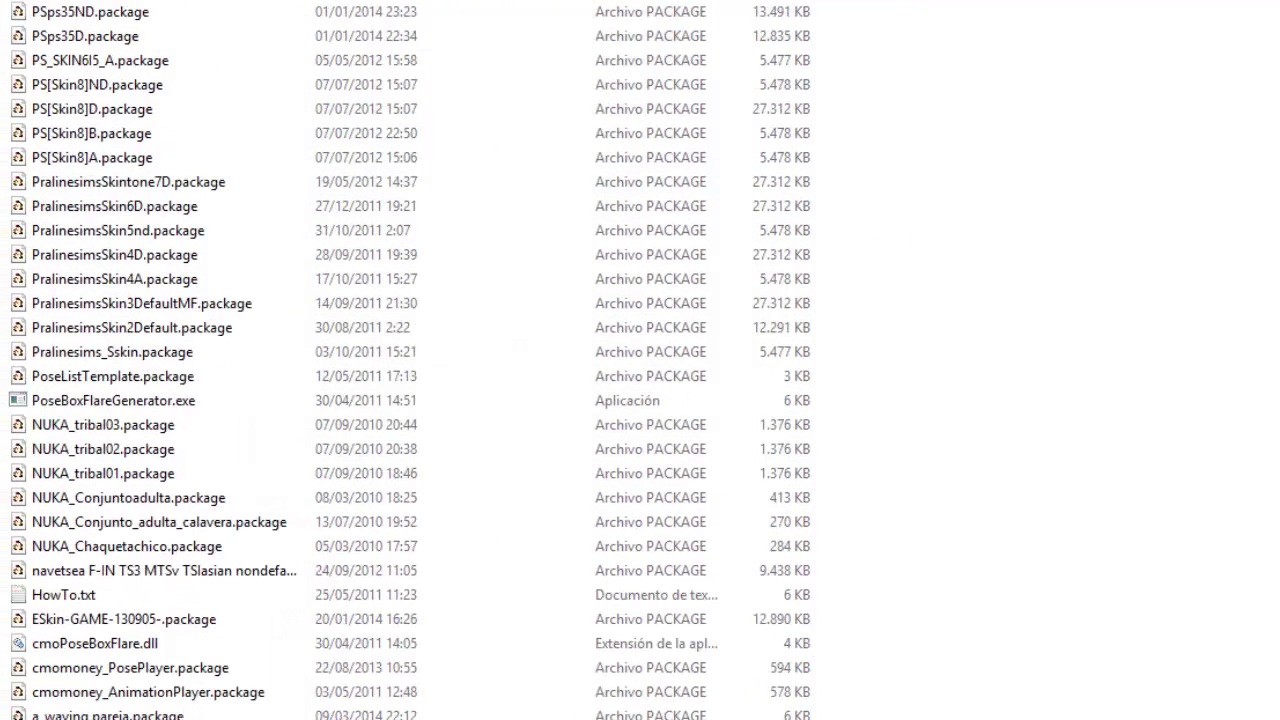